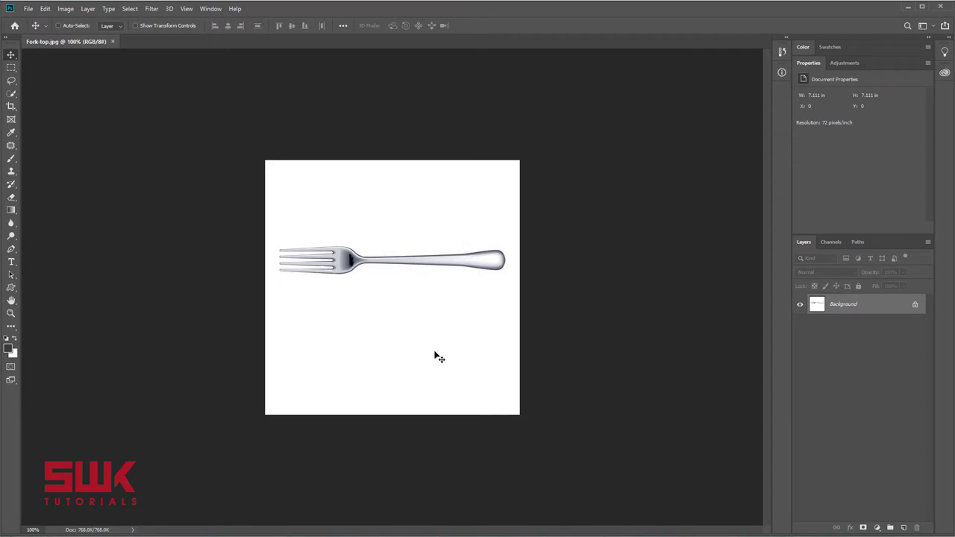
- Show the rulers and place vertical guides at the fork's tine tips and at the end of its handle
{"action": "left_click", "coordinate": [411, 317], "text": "ctrl"}
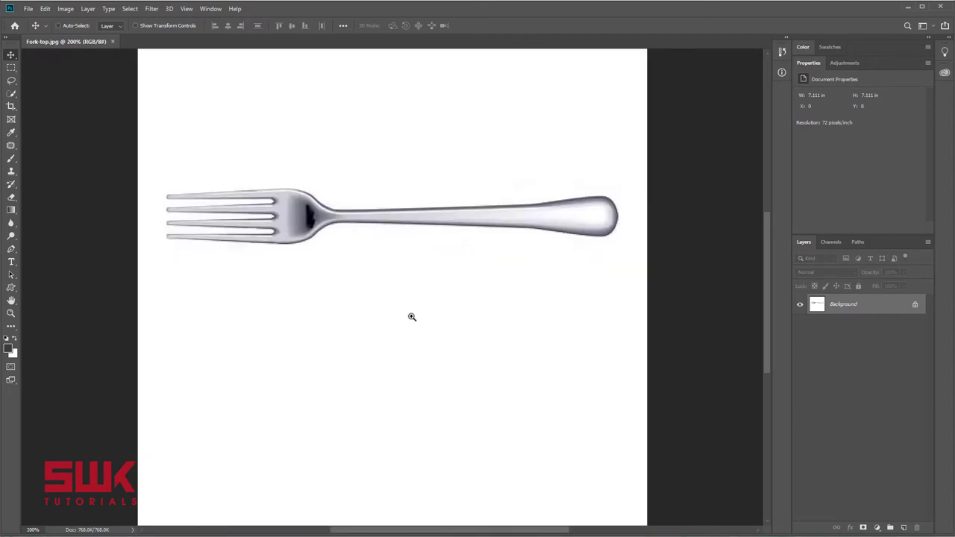
{"action": "left_click", "coordinate": [411, 317], "text": "ctrl+alt"}
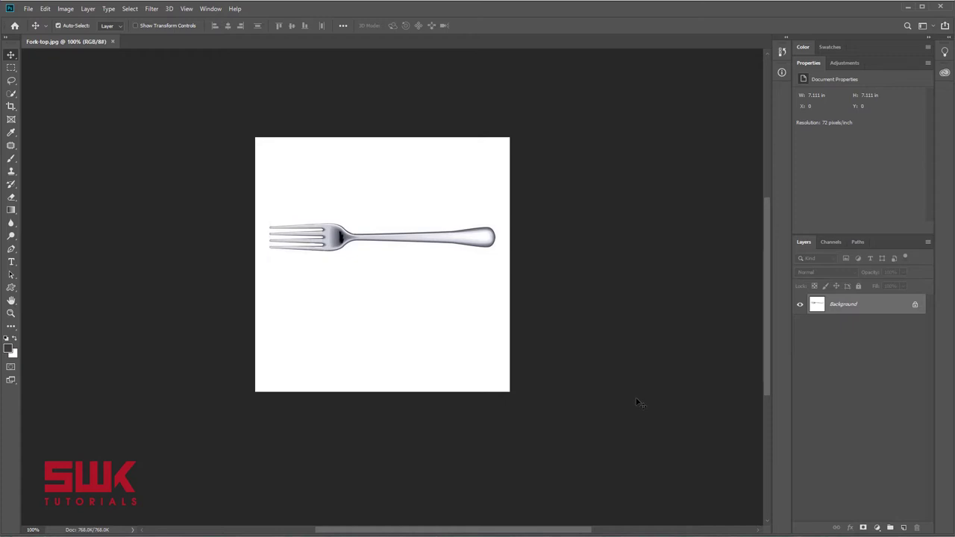
{"action": "key", "text": "ctrl+r"}
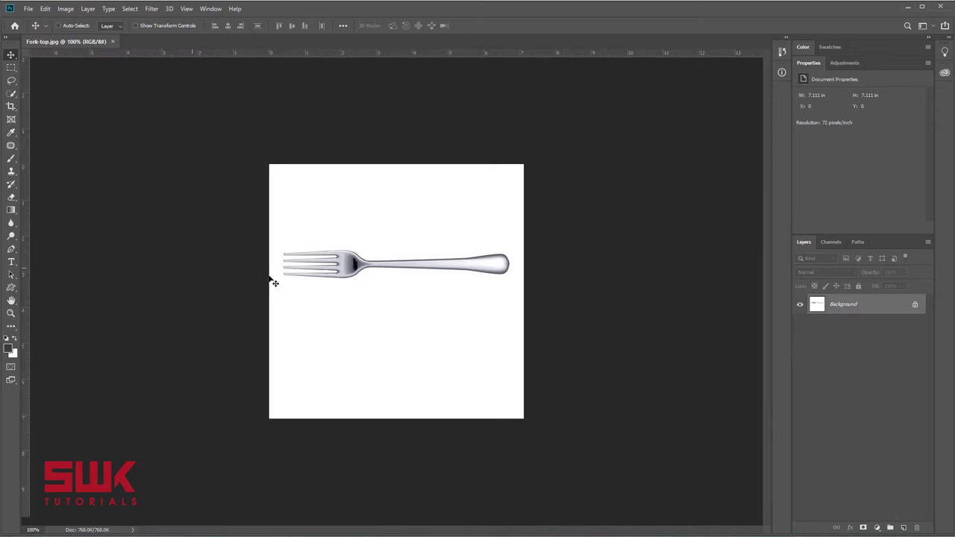
{"action": "left_click", "coordinate": [293, 276], "text": "ctrl"}
{"action": "left_click_drag", "start_coordinate": [22, 318], "coordinate": [171, 318]}
{"action": "left_click_drag", "start_coordinate": [27, 326], "coordinate": [622, 292]}
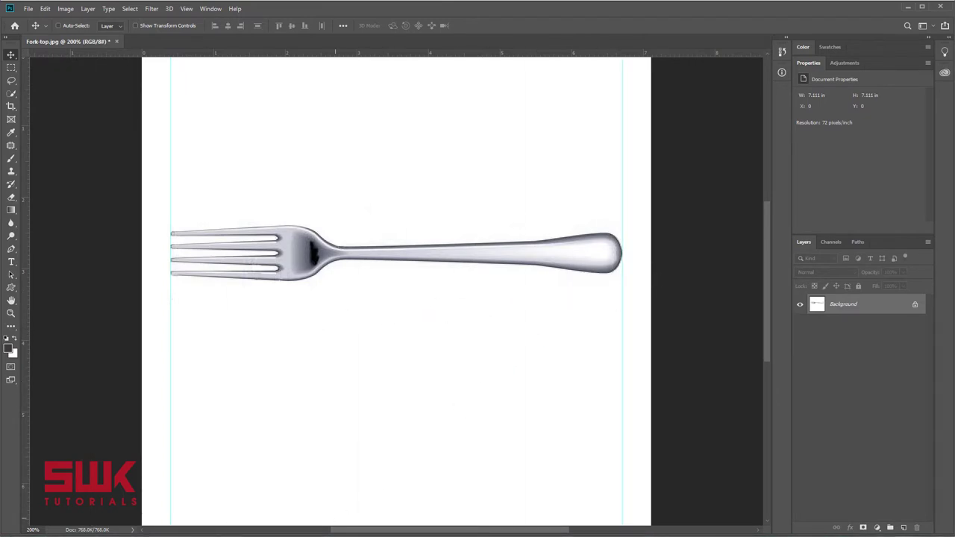
- Place the Fork-Side - Copy image in the document as a layer and centre it vertically on the canvas
{"action": "left_click", "coordinate": [350, 535]}
{"action": "left_click", "coordinate": [752, 344]}
{"action": "left_click_drag", "start_coordinate": [752, 347], "coordinate": [422, 324]}
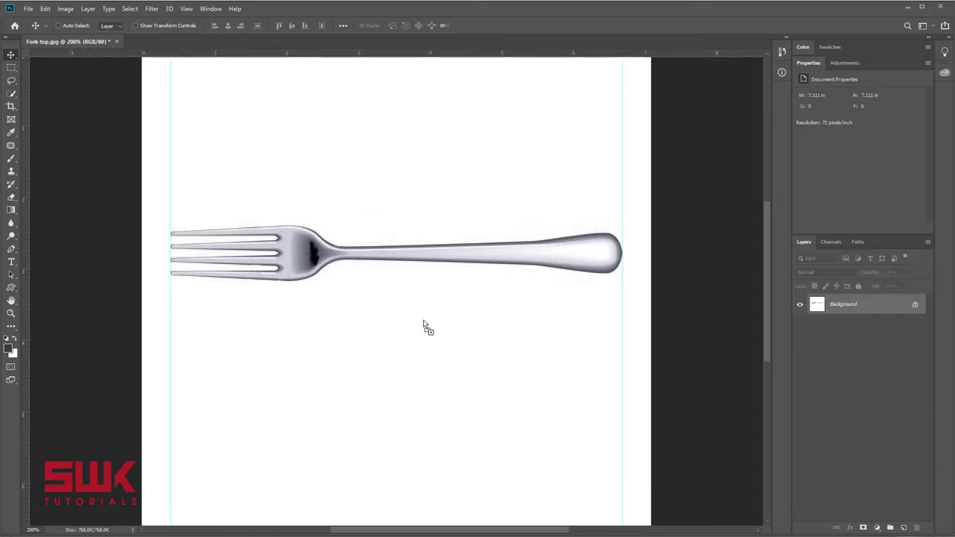
{"action": "key", "text": "Return"}
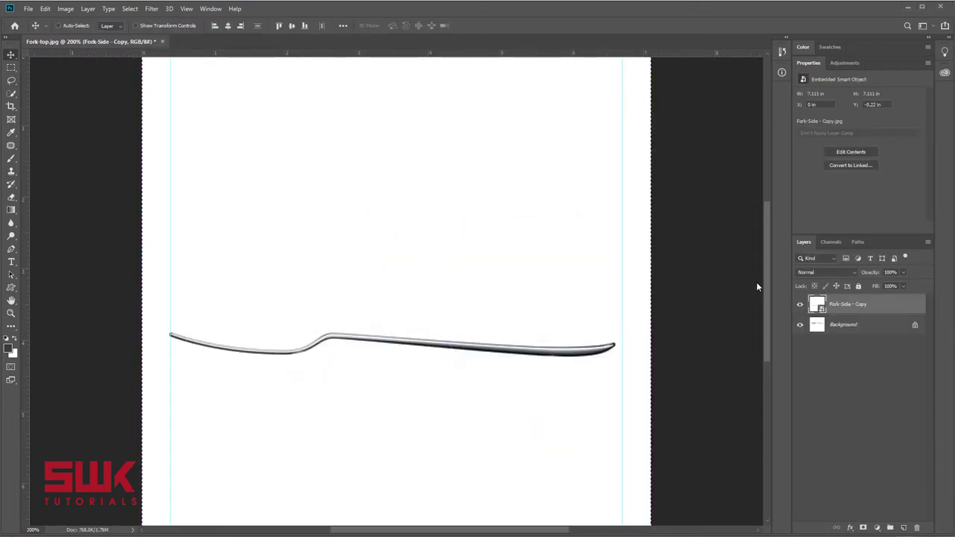
{"action": "left_click", "coordinate": [291, 25]}
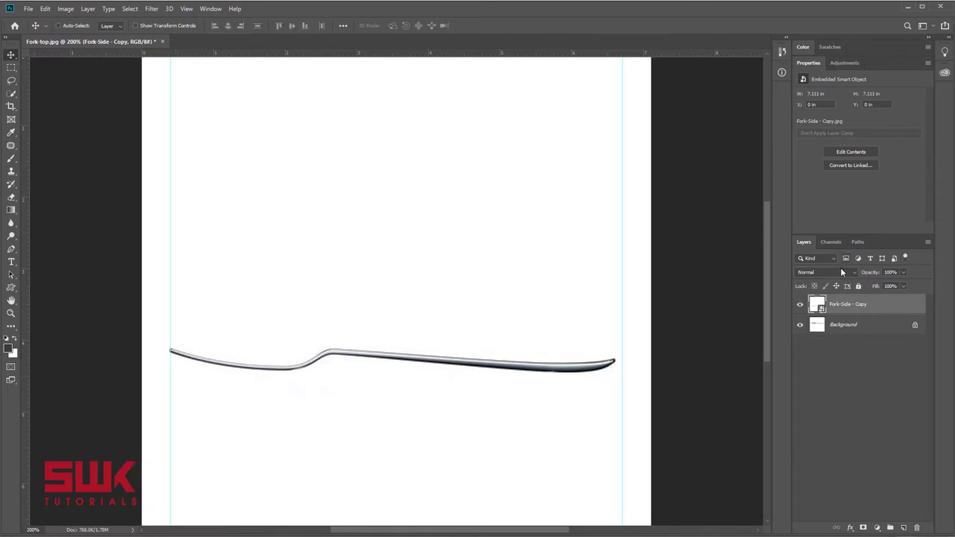
- Compare the two fork views, then scale the side-view layer to about 7.22 in square so the fork spans both guides
{"action": "left_click", "coordinate": [800, 304]}
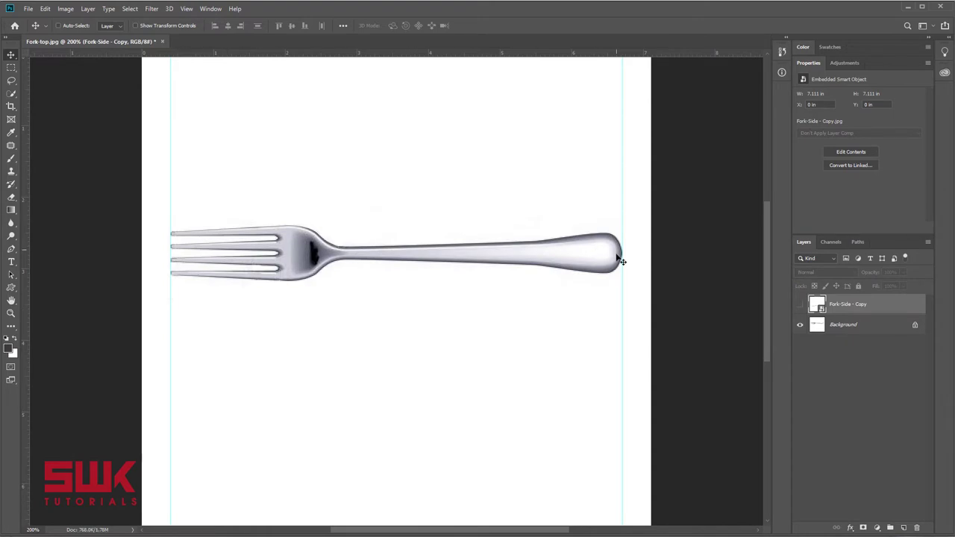
{"action": "left_click", "coordinate": [801, 305]}
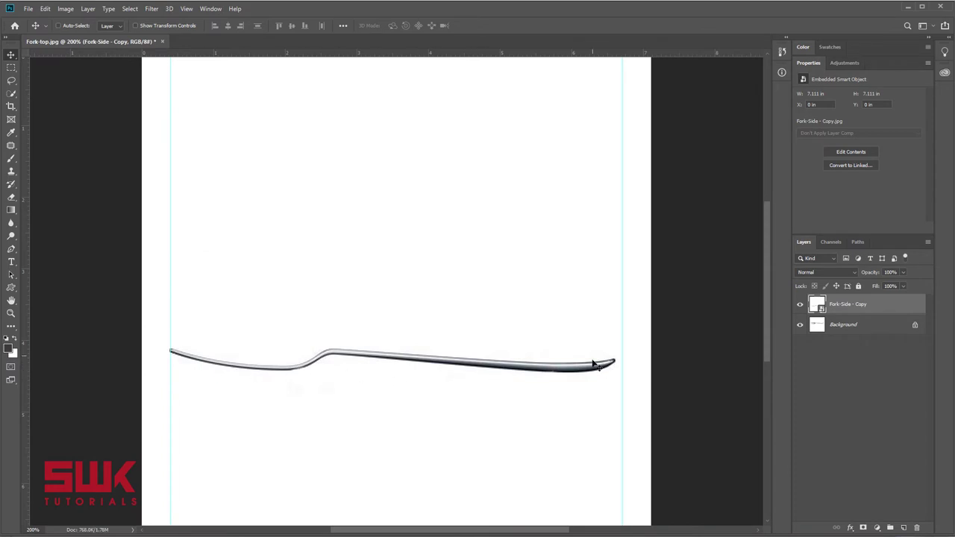
{"action": "key", "text": "ctrl+minus"}
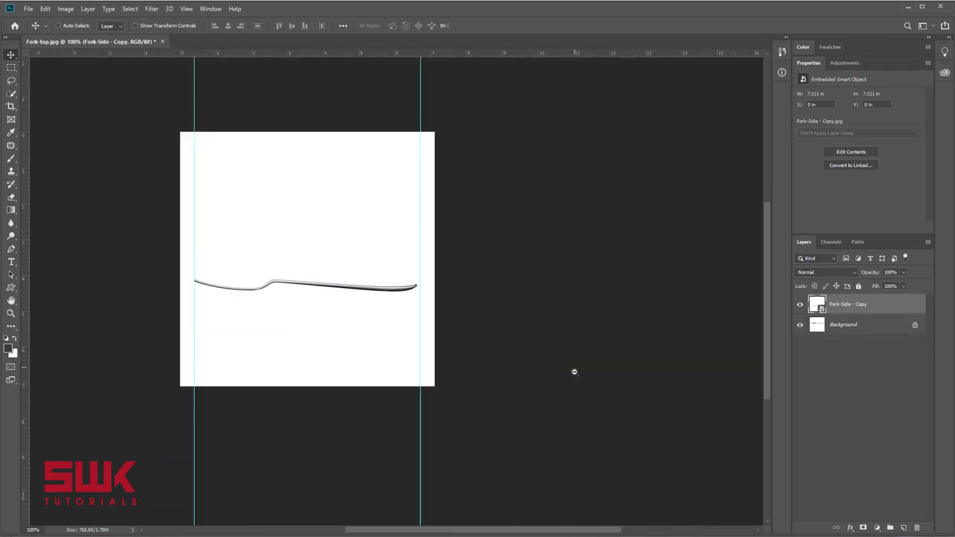
{"action": "left_click", "coordinate": [47, 10]}
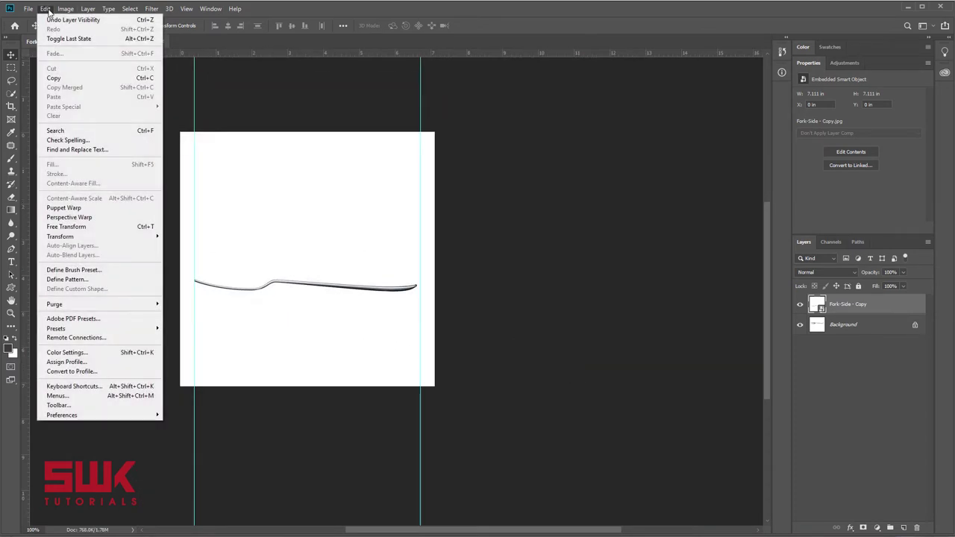
{"action": "left_click", "coordinate": [101, 228]}
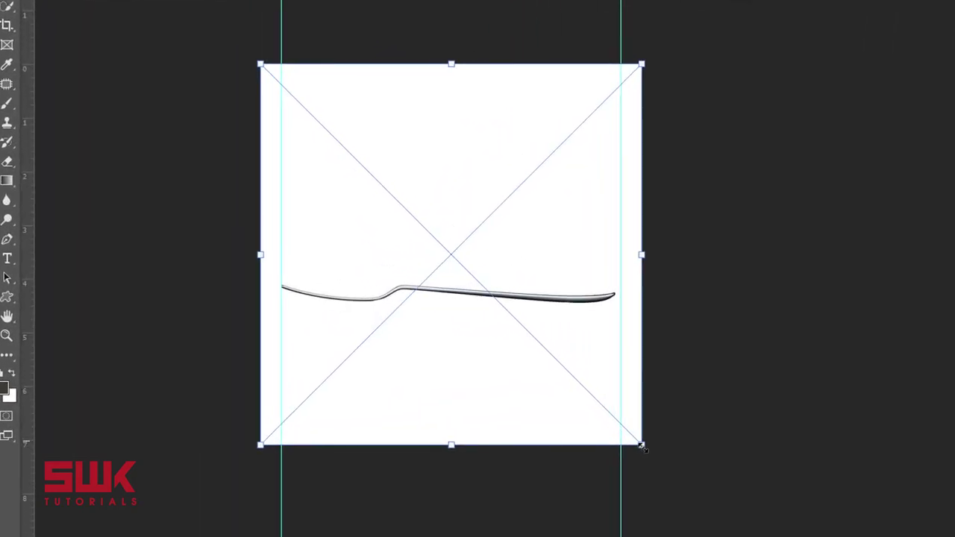
{"action": "left_click_drag", "start_coordinate": [642, 446], "coordinate": [647, 452]}
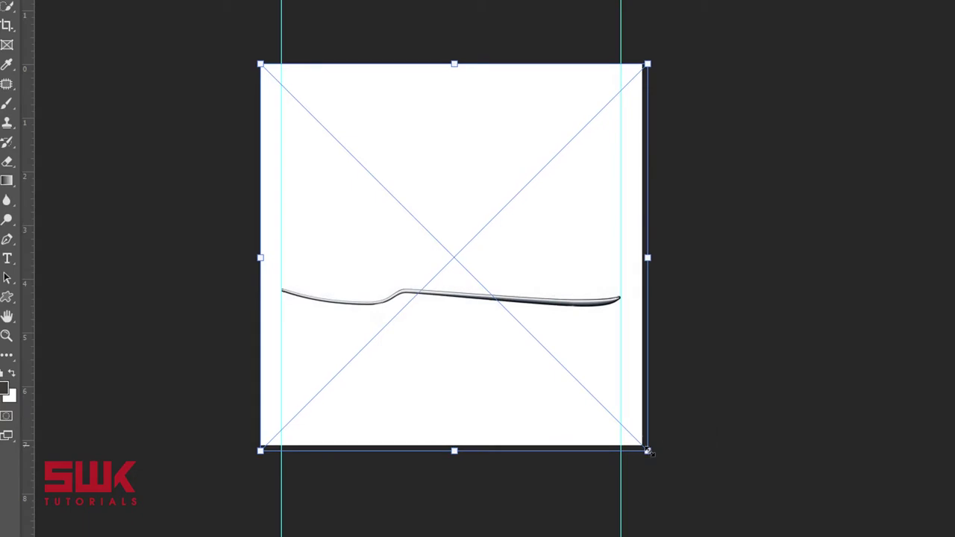
{"action": "key", "text": "Return"}
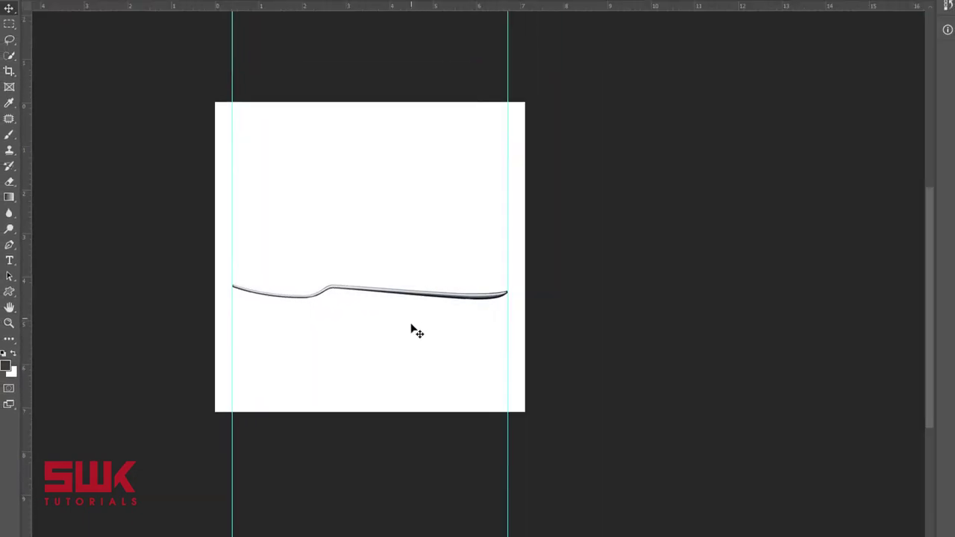
- Check the scaled side view's ends against the guides and compare it with the top view beneath
{"action": "left_click", "coordinate": [411, 325], "text": "ctrl"}
{"action": "left_click_drag", "start_coordinate": [316, 321], "coordinate": [436, 348]}
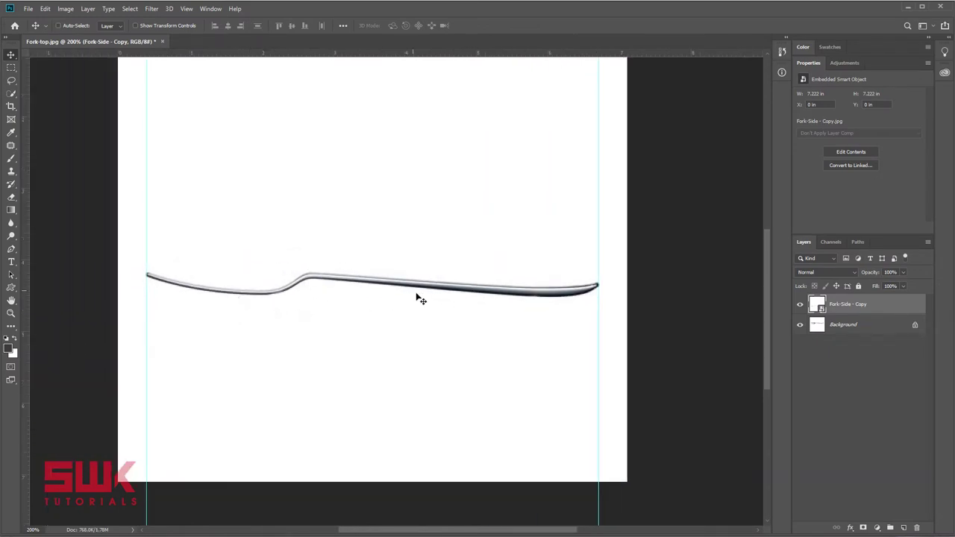
{"action": "left_click", "coordinate": [800, 306]}
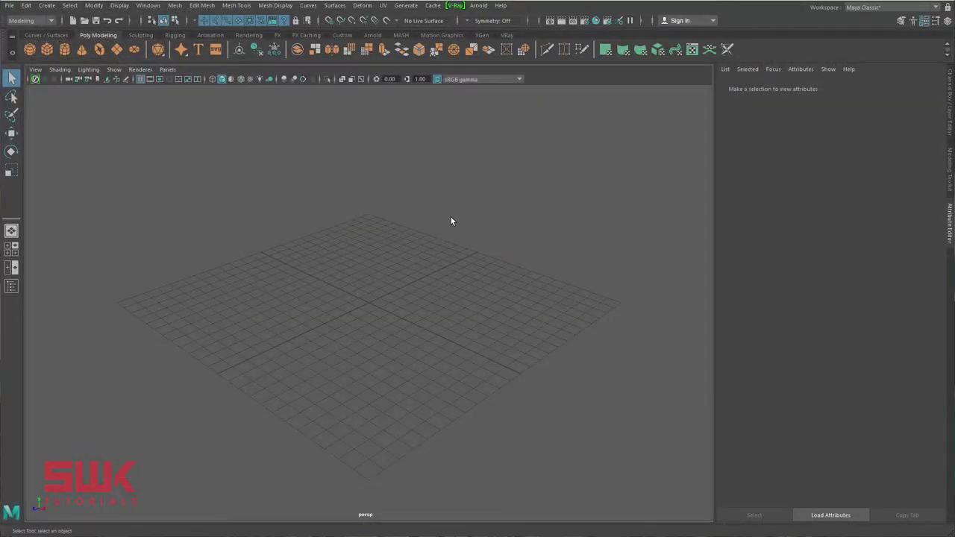
- Switch to Maya and set the viewport layout to Three Panes Split Left
{"action": "key", "text": "space"}
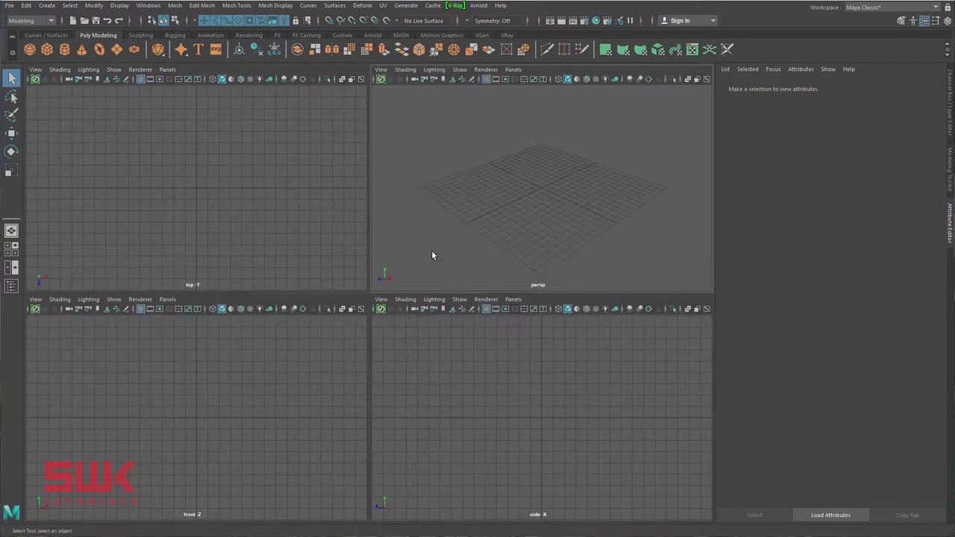
{"action": "right_click", "coordinate": [11, 248]}
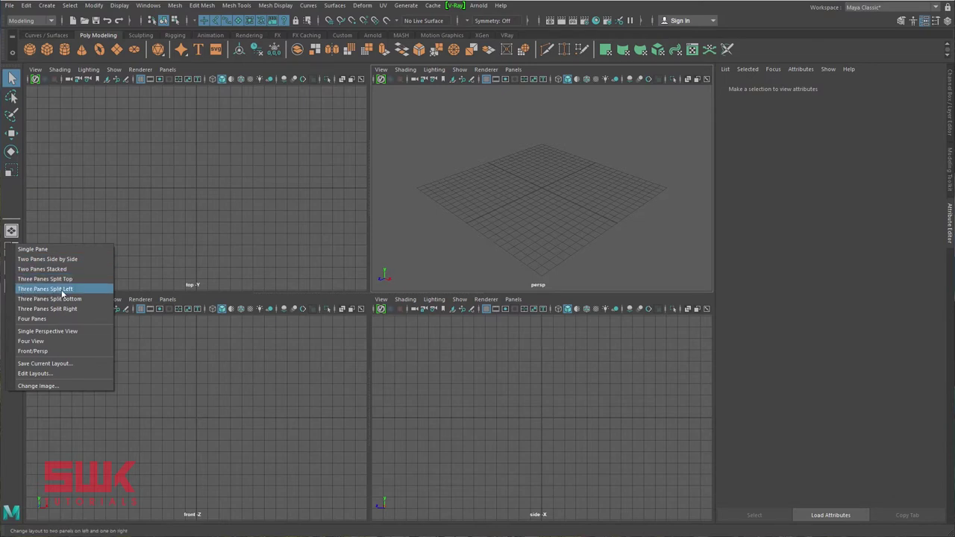
{"action": "left_click", "coordinate": [64, 373]}
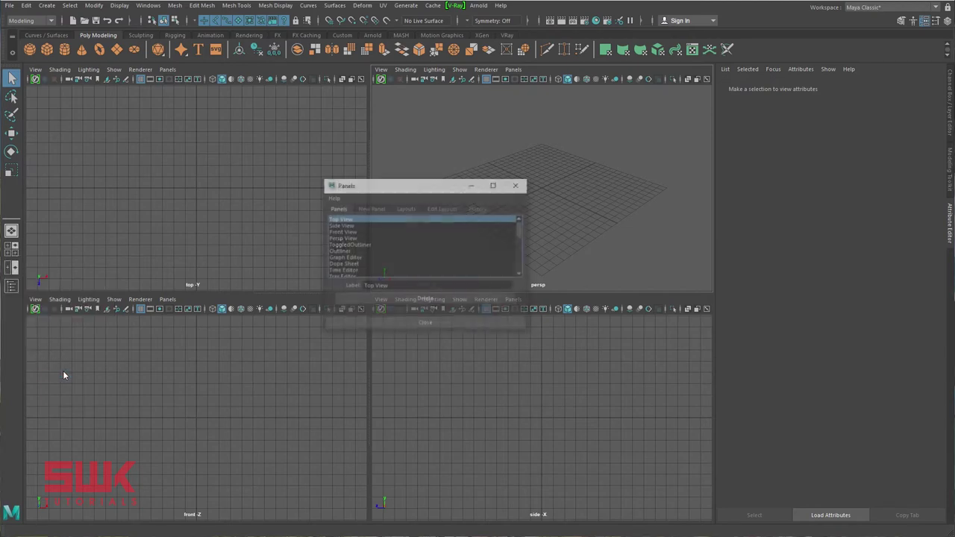
{"action": "left_click", "coordinate": [437, 209]}
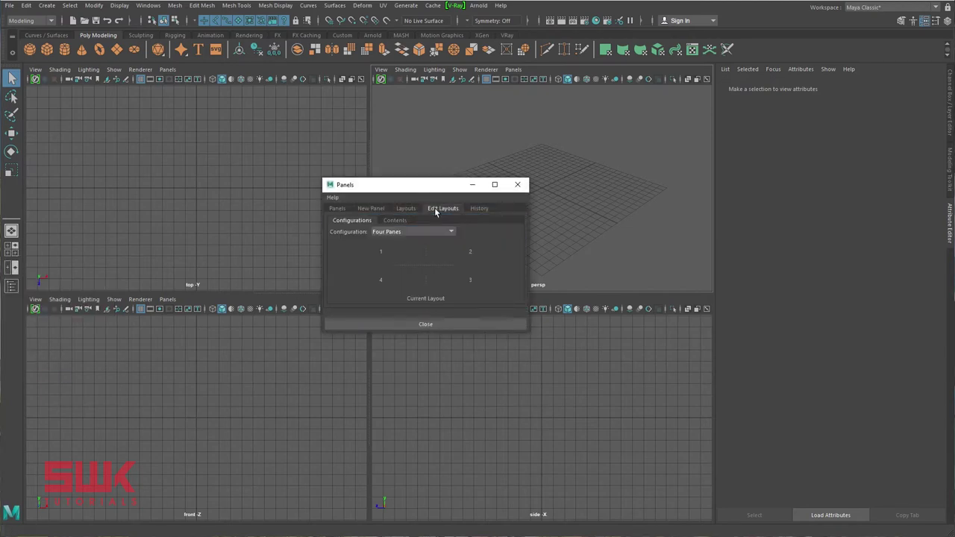
{"action": "left_click", "coordinate": [388, 232]}
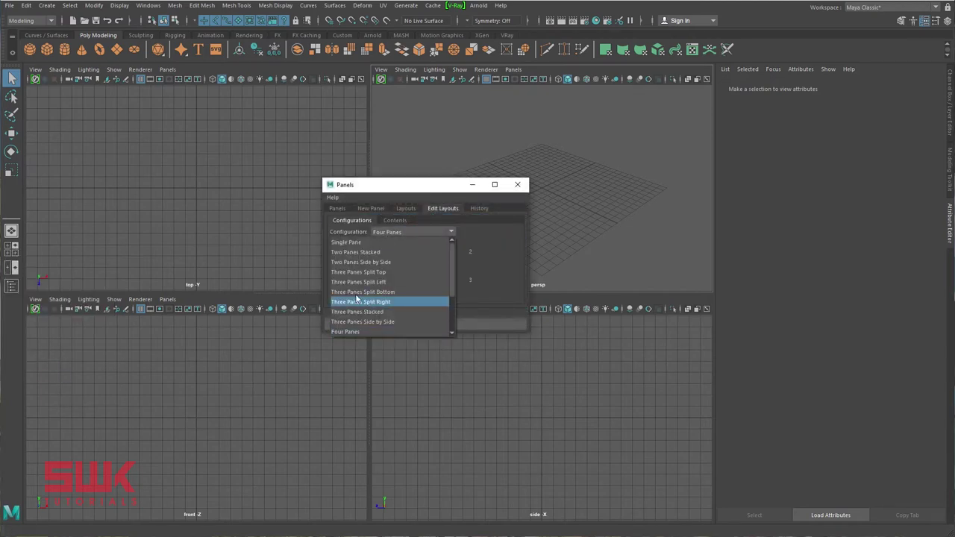
{"action": "left_click", "coordinate": [359, 282]}
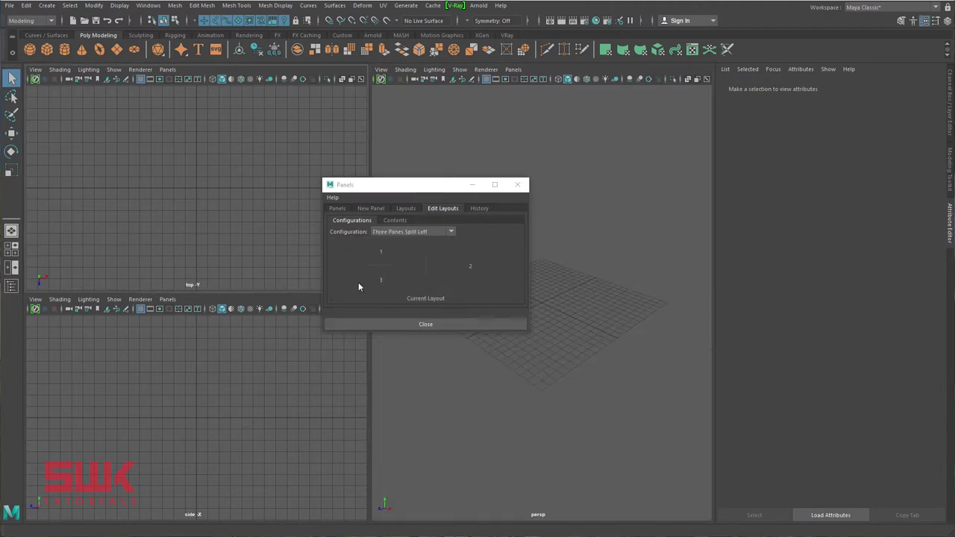
{"action": "left_click", "coordinate": [425, 325]}
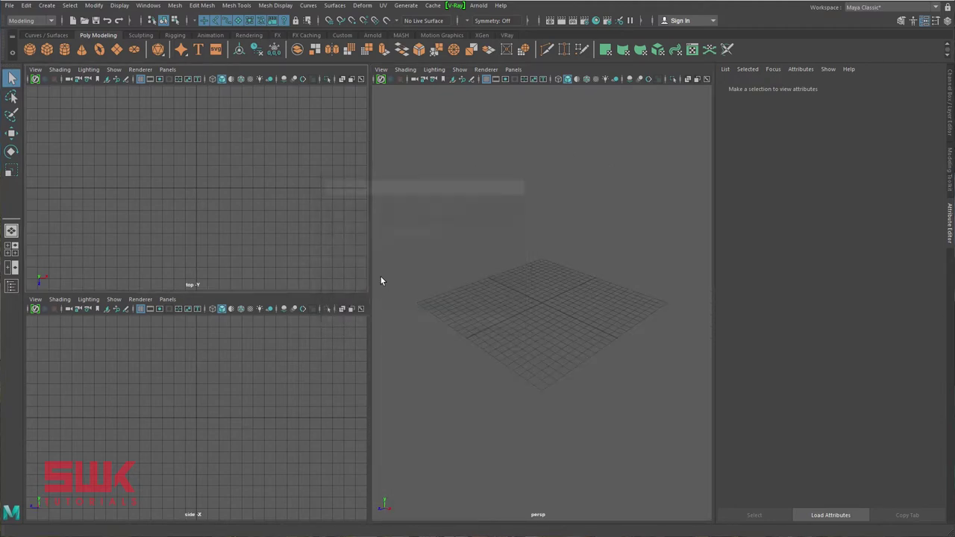
- Assign the orthographic top view to the upper small pane and the side view to the lower one
{"action": "left_click", "coordinate": [169, 69]}
{"action": "mouse_move", "coordinate": [254, 100]}
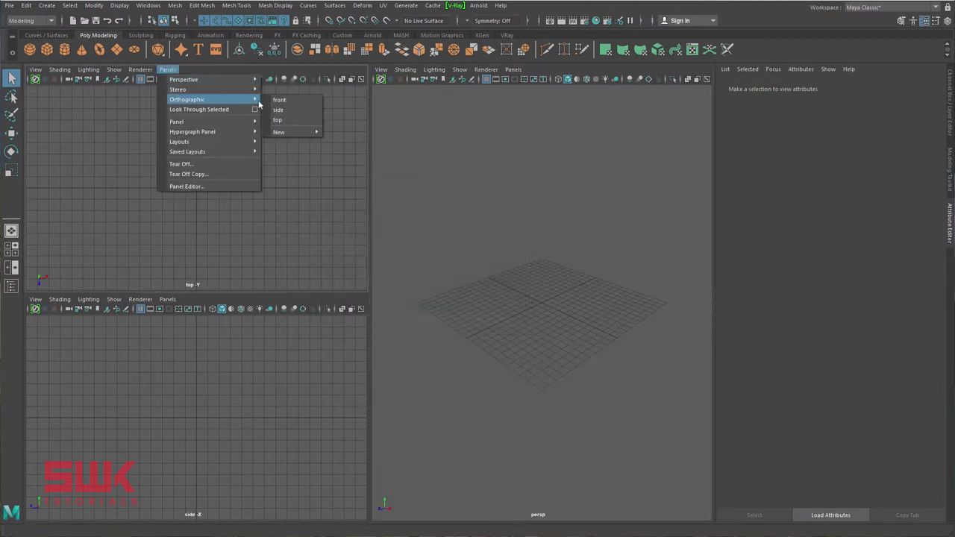
{"action": "left_click", "coordinate": [277, 121]}
{"action": "left_click", "coordinate": [167, 299]}
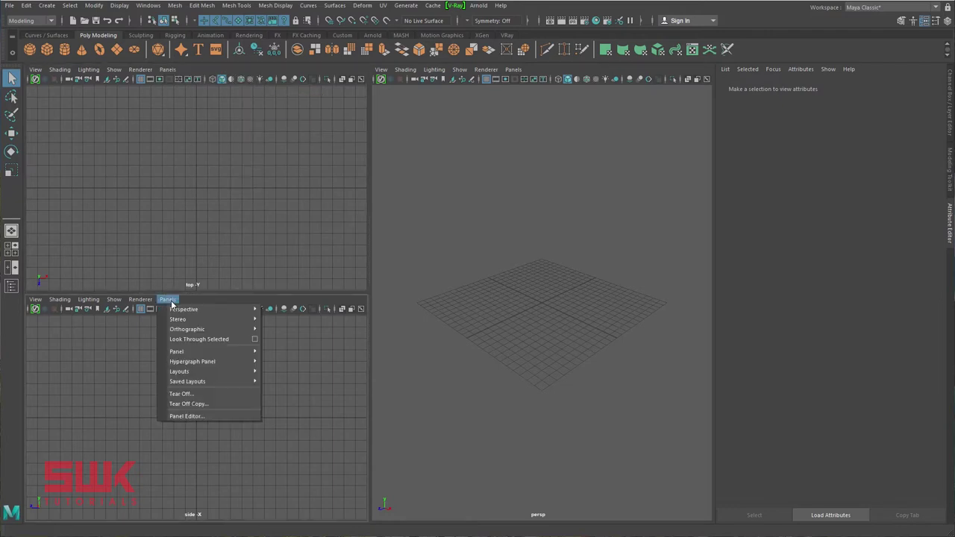
{"action": "mouse_move", "coordinate": [186, 330]}
{"action": "left_click", "coordinate": [279, 339]}
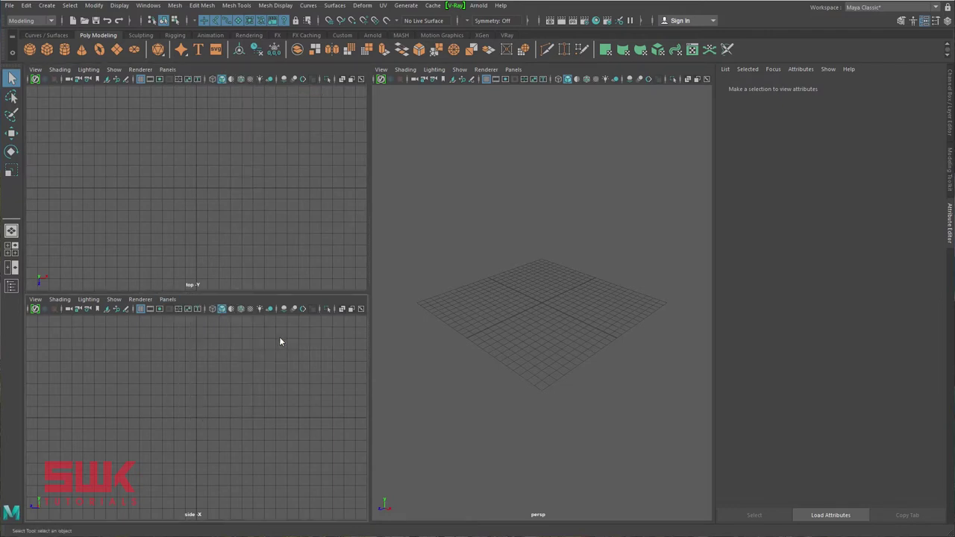
{"action": "left_click", "coordinate": [252, 249]}
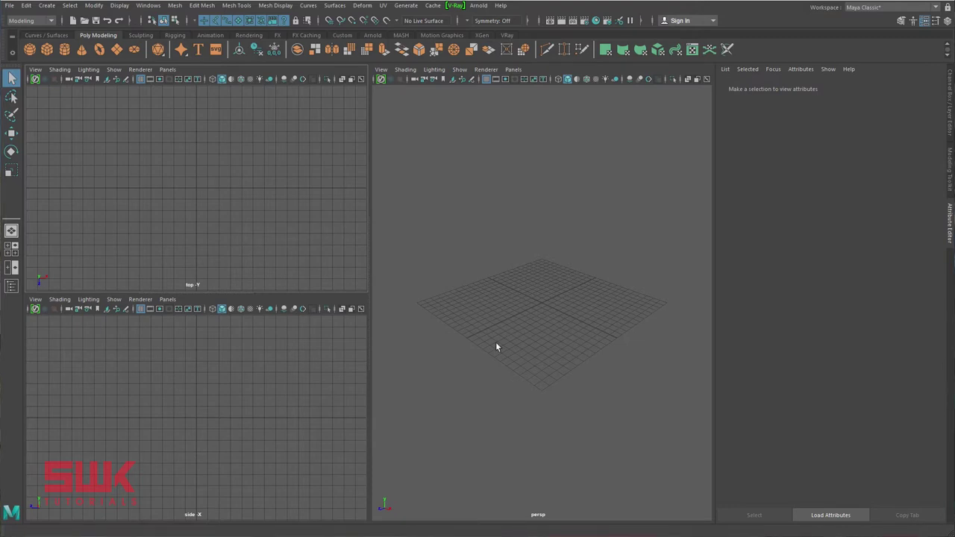
- Import Fork-top.jpg as an image plane in the top view
{"action": "left_click", "coordinate": [35, 70]}
{"action": "mouse_move", "coordinate": [91, 292]}
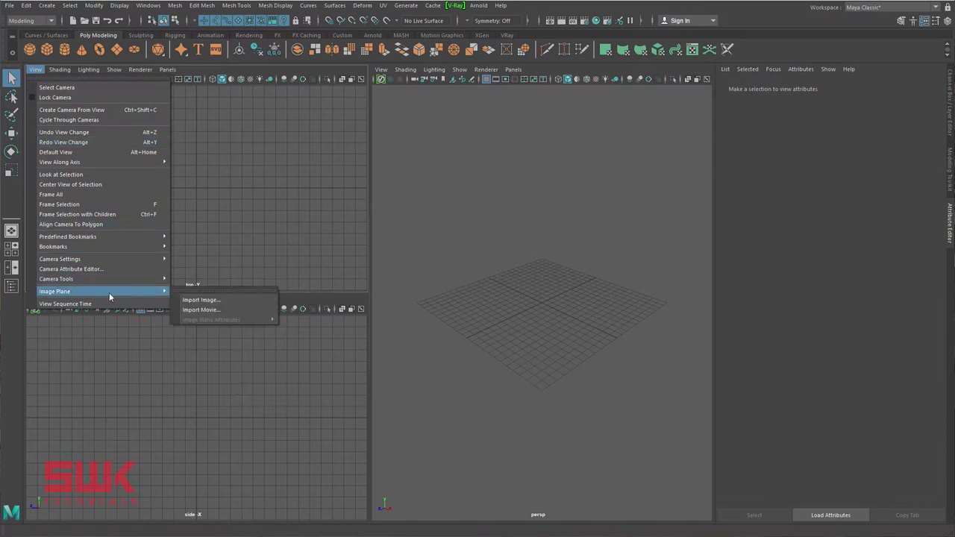
{"action": "left_click", "coordinate": [200, 300]}
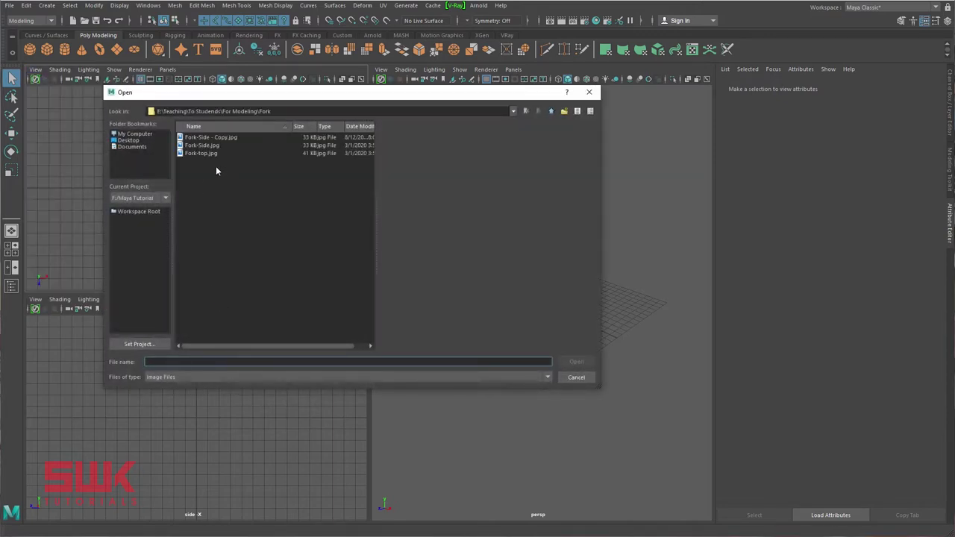
{"action": "left_click", "coordinate": [203, 154]}
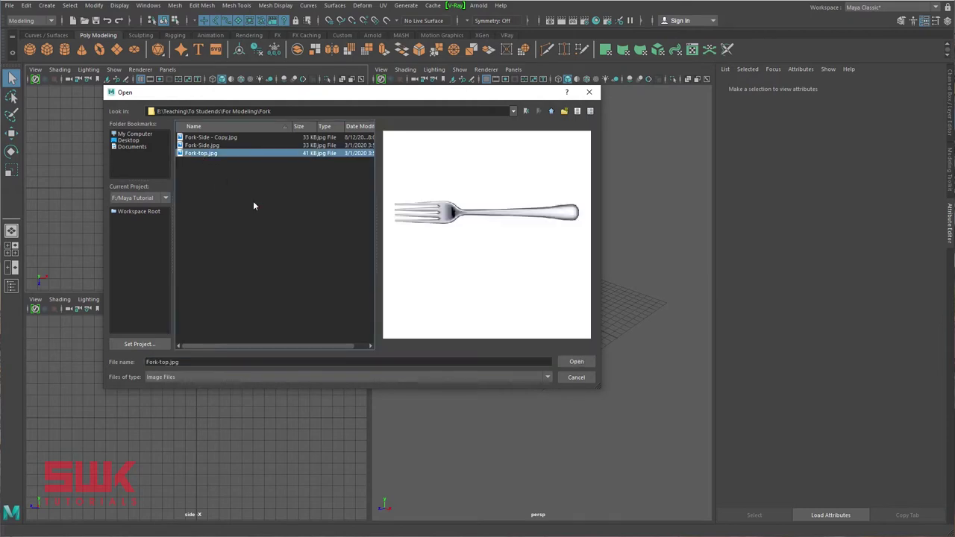
{"action": "left_click", "coordinate": [567, 362]}
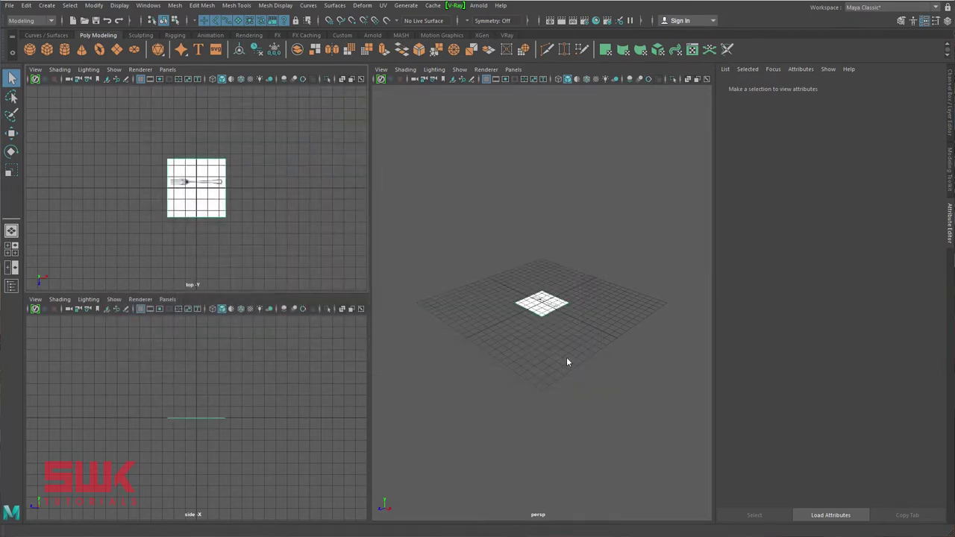
- Import Fork-Side.jpg as an image plane in the side view
{"action": "left_click", "coordinate": [41, 301]}
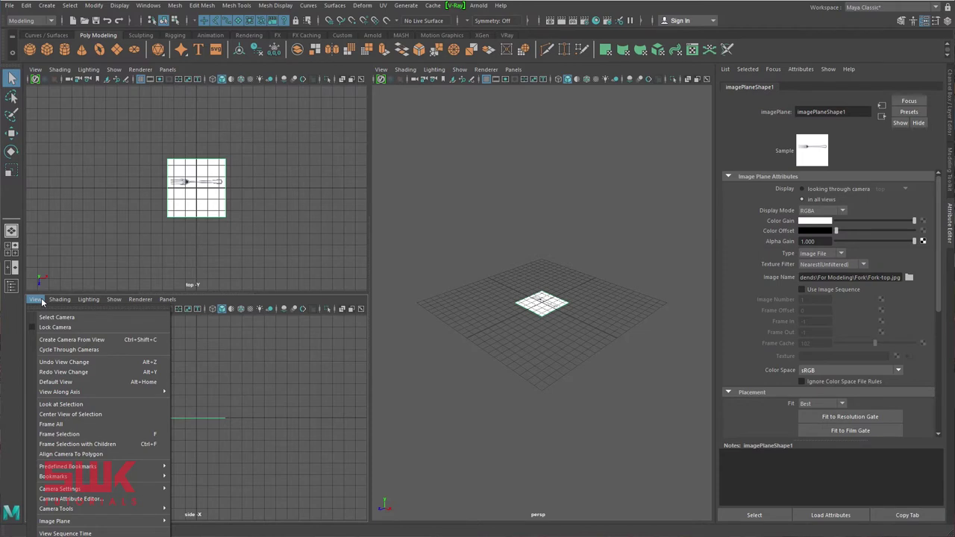
{"action": "mouse_move", "coordinate": [79, 522]}
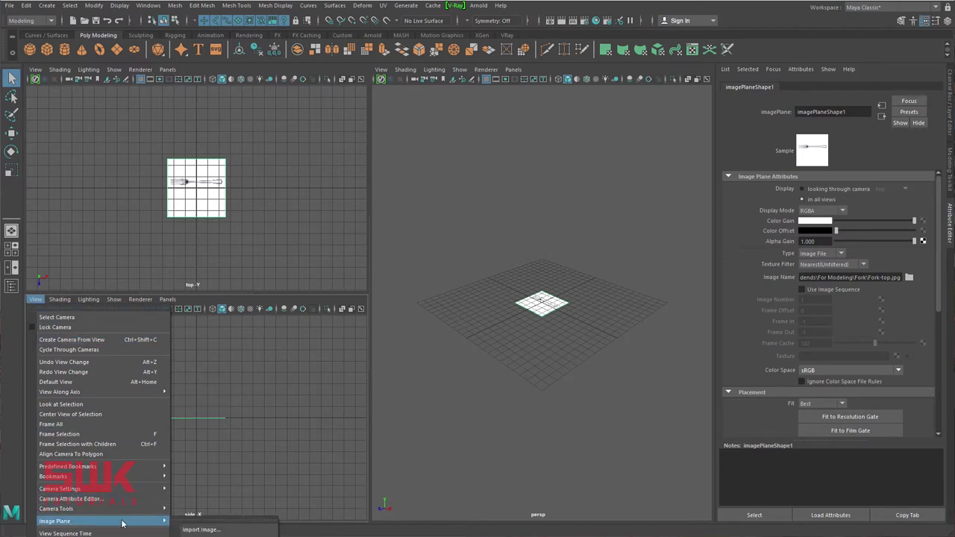
{"action": "left_click", "coordinate": [203, 530]}
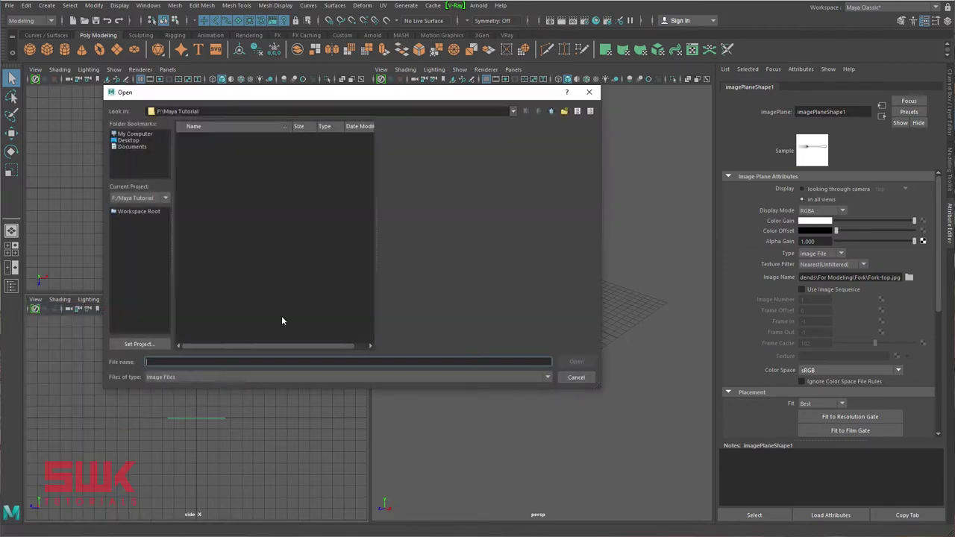
{"action": "left_click", "coordinate": [206, 146]}
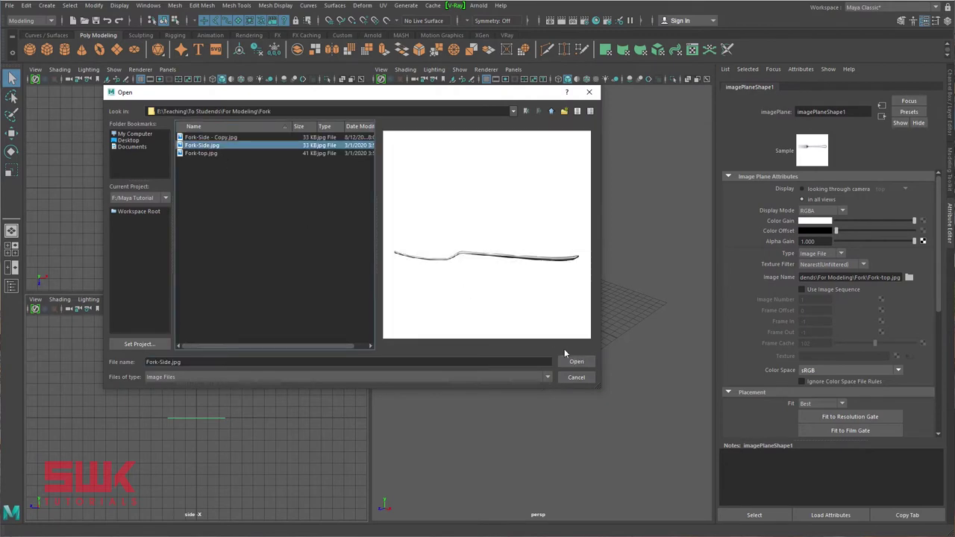
{"action": "left_click", "coordinate": [576, 362]}
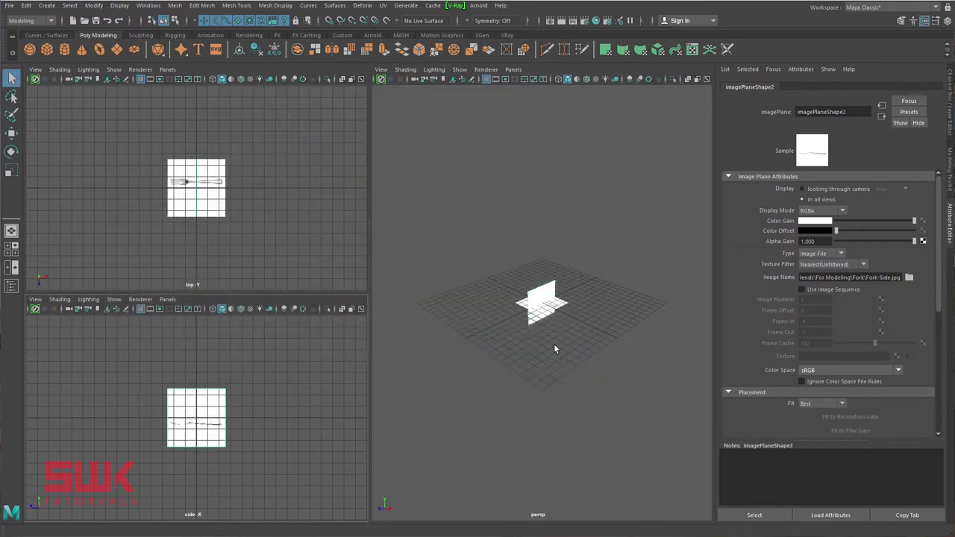
- Move the side image plane back to the edge of the top image and raise it, about -2.8 in X and 1.14 in Y
{"action": "left_click", "coordinate": [554, 343]}
{"action": "scroll", "coordinate": [553, 343], "scroll_direction": "up", "scroll_amount": 5}
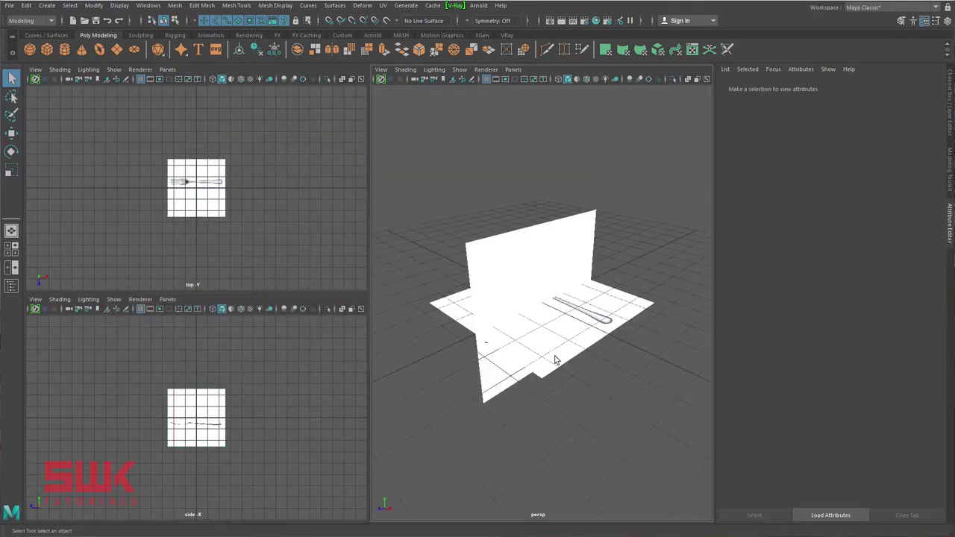
{"action": "left_click_drag", "start_coordinate": [571, 385], "coordinate": [554, 251], "text": "alt"}
{"action": "left_click", "coordinate": [535, 245]}
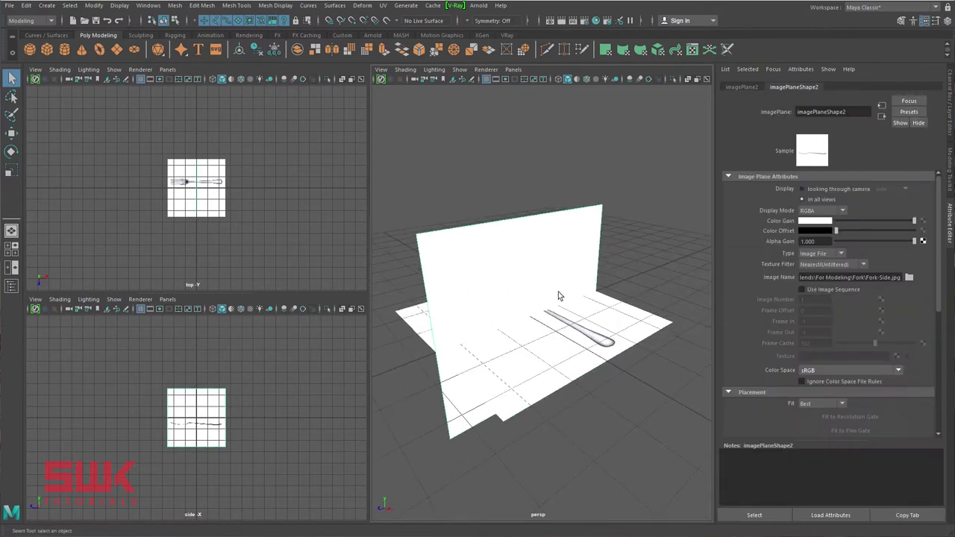
{"action": "key", "text": "w"}
{"action": "left_click_drag", "start_coordinate": [571, 331], "coordinate": [472, 330]}
{"action": "left_click_drag", "start_coordinate": [471, 247], "coordinate": [462, 210]}
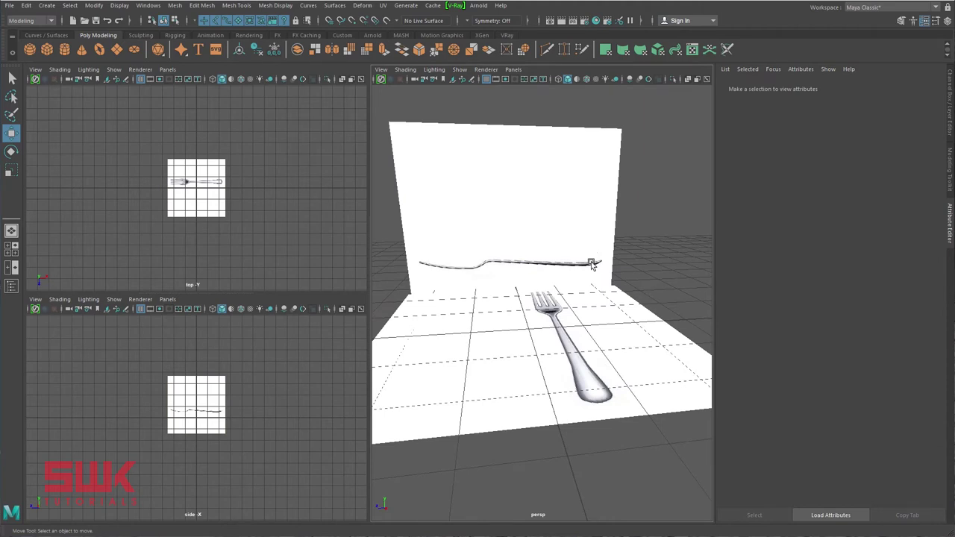
- Rotate the top-view image plane to 90 degrees in Y so the fork runs parallel to the side image
{"action": "left_click", "coordinate": [592, 319]}
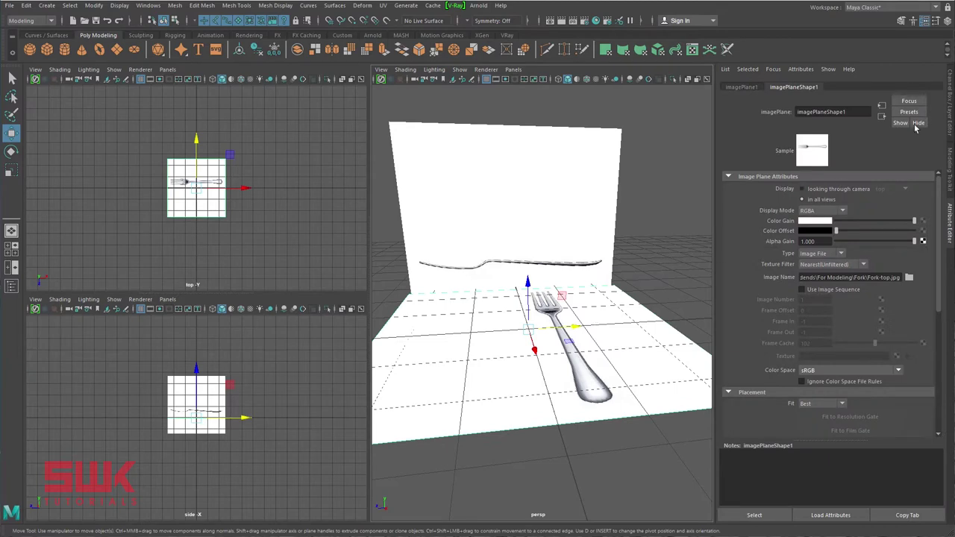
{"action": "left_click", "coordinate": [949, 118]}
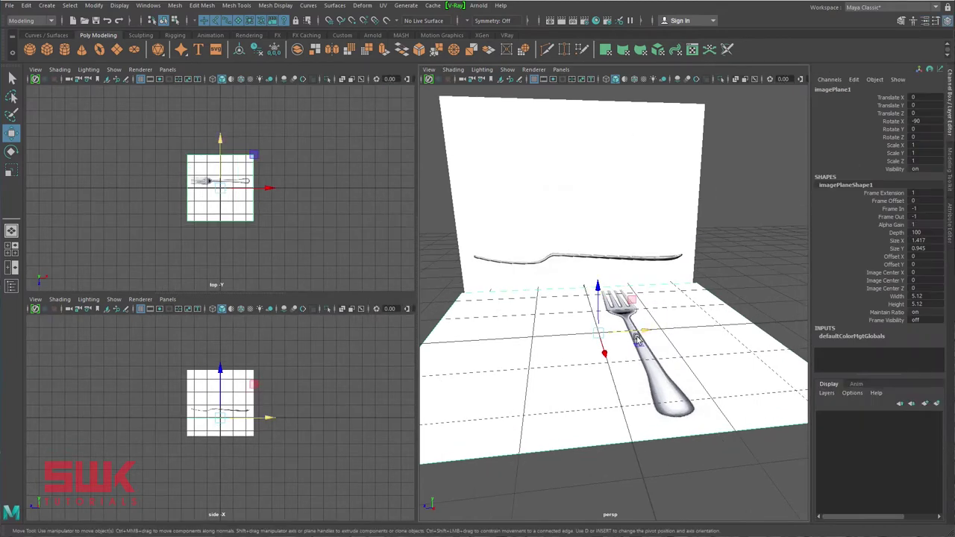
{"action": "key", "text": "e"}
{"action": "left_click_drag", "start_coordinate": [583, 354], "coordinate": [620, 346]}
{"action": "left_click", "coordinate": [921, 129]}
{"action": "type", "text": "90"}
{"action": "key", "text": "Return"}
- Lower the top-view image plane by about 0.24 units in Y
{"action": "key", "text": "w"}
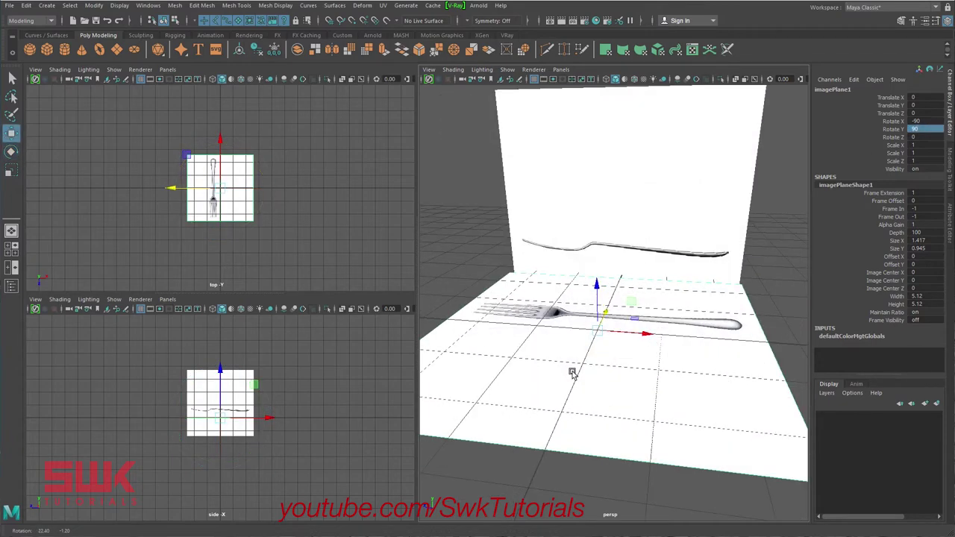
{"action": "left_click", "coordinate": [596, 288]}
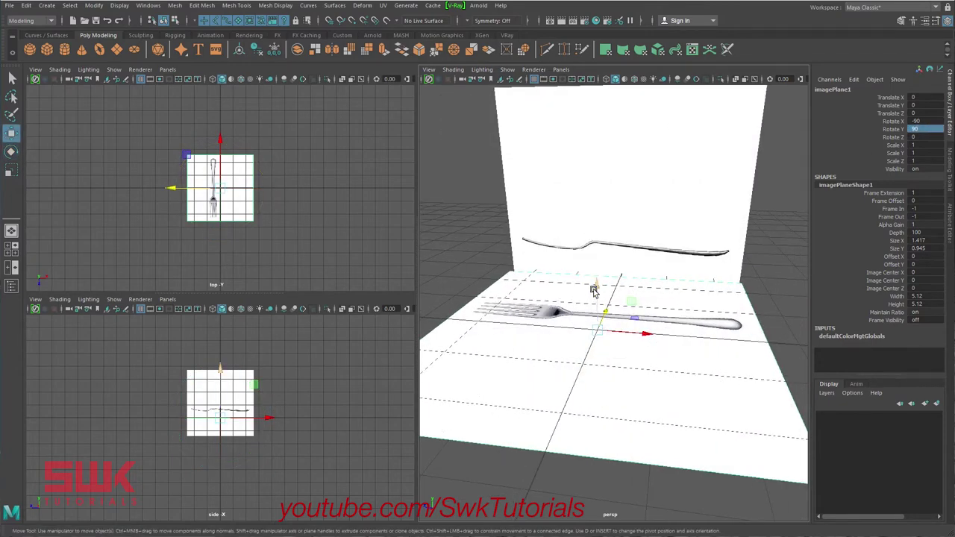
{"action": "left_click_drag", "start_coordinate": [596, 290], "coordinate": [709, 294]}
{"action": "scroll", "coordinate": [620, 311], "scroll_direction": "down", "scroll_amount": 1}
{"action": "left_click", "coordinate": [710, 294]}
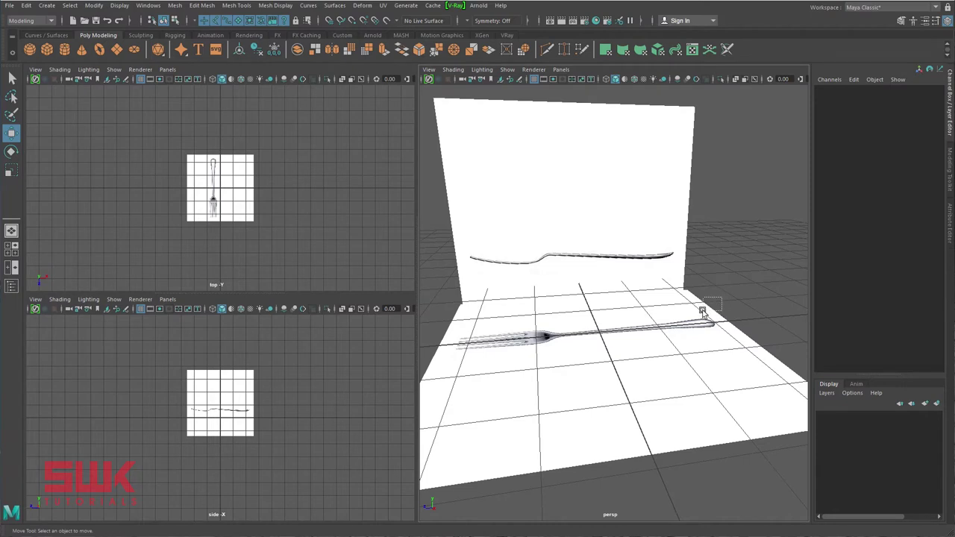
- Darken the top image plane slightly with Color Gain and display it only when looking through the top camera
{"action": "left_click", "coordinate": [702, 312]}
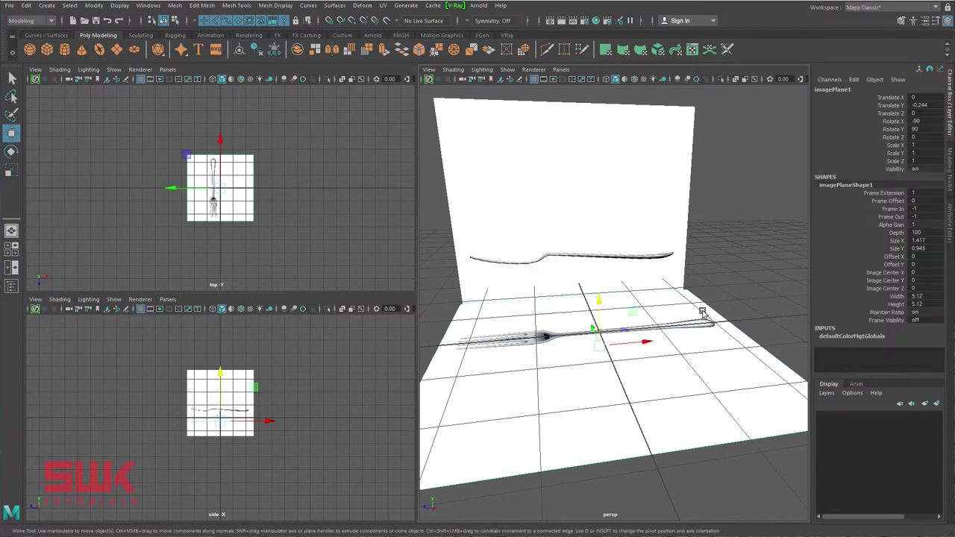
{"action": "key", "text": "ctrl+a"}
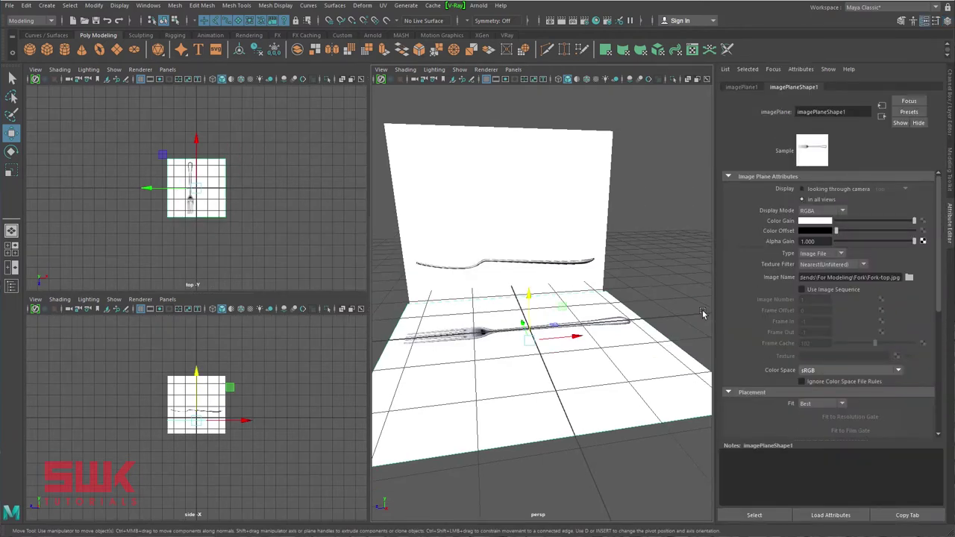
{"action": "left_click_drag", "start_coordinate": [896, 224], "coordinate": [894, 223]}
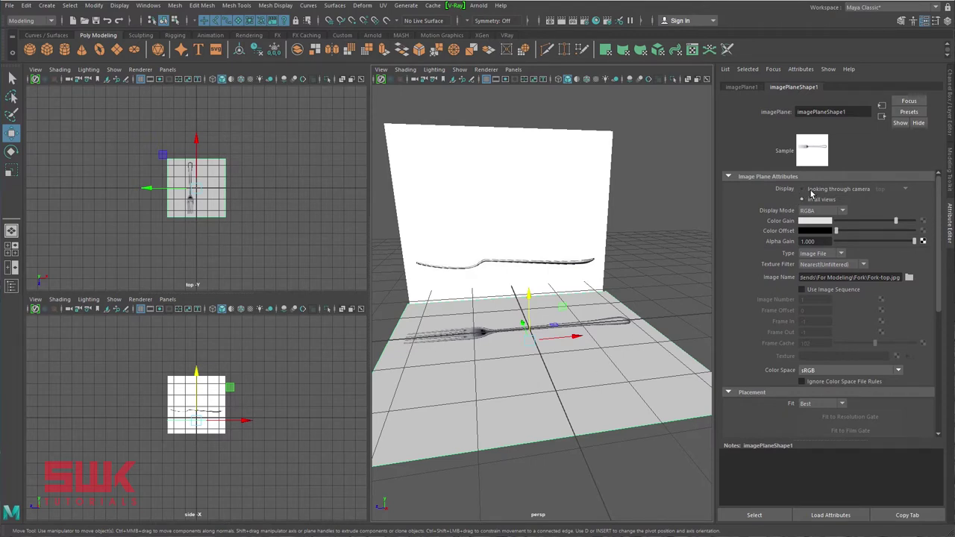
{"action": "left_click", "coordinate": [809, 190]}
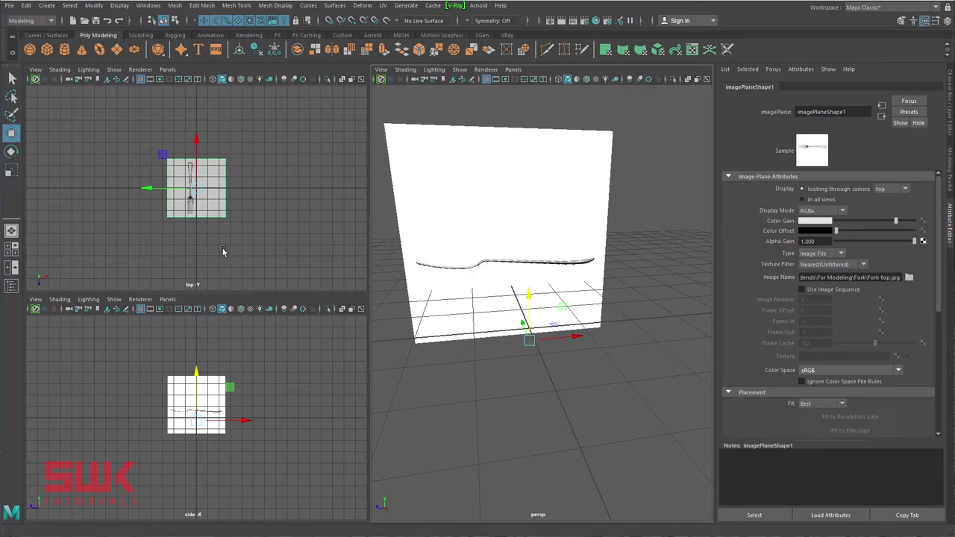
- Darken the side image plane slightly with Color Gain and display it only when looking through the side camera
{"action": "left_click_drag", "start_coordinate": [634, 159], "coordinate": [585, 184]}
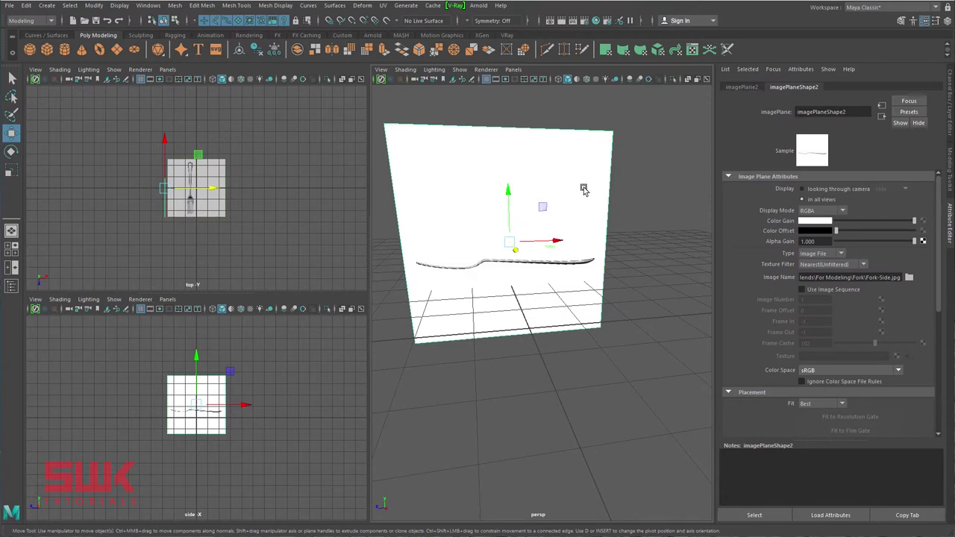
{"action": "left_click", "coordinate": [893, 222]}
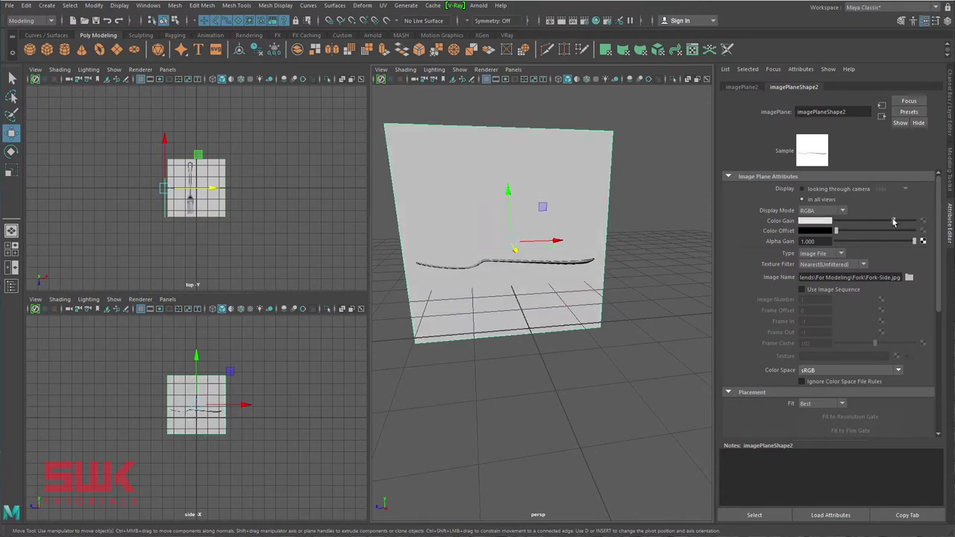
{"action": "left_click", "coordinate": [827, 191]}
{"action": "left_click", "coordinate": [251, 220]}
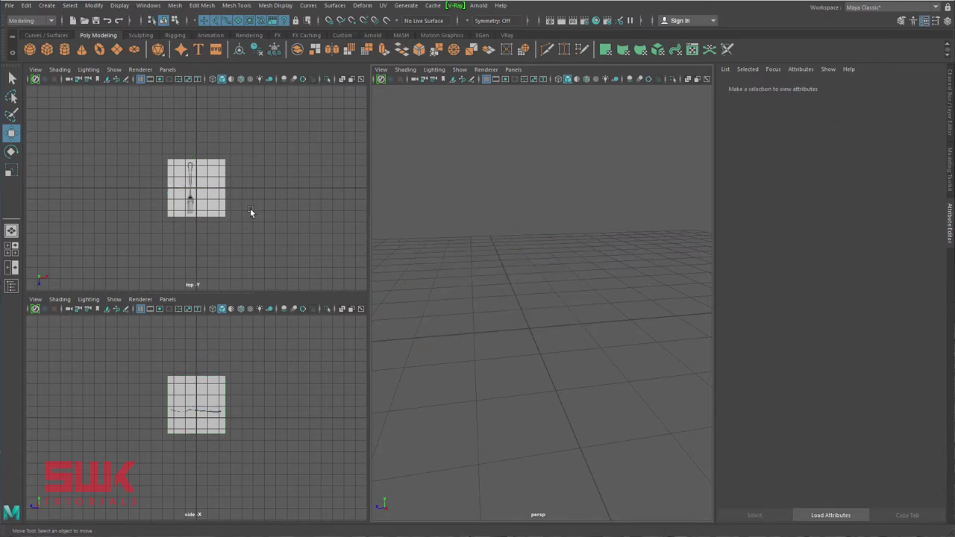
- Select the top and side image planes together and create a display layer from them
{"action": "left_click", "coordinate": [225, 186]}
{"action": "left_click_drag", "start_coordinate": [272, 351], "coordinate": [201, 397]}
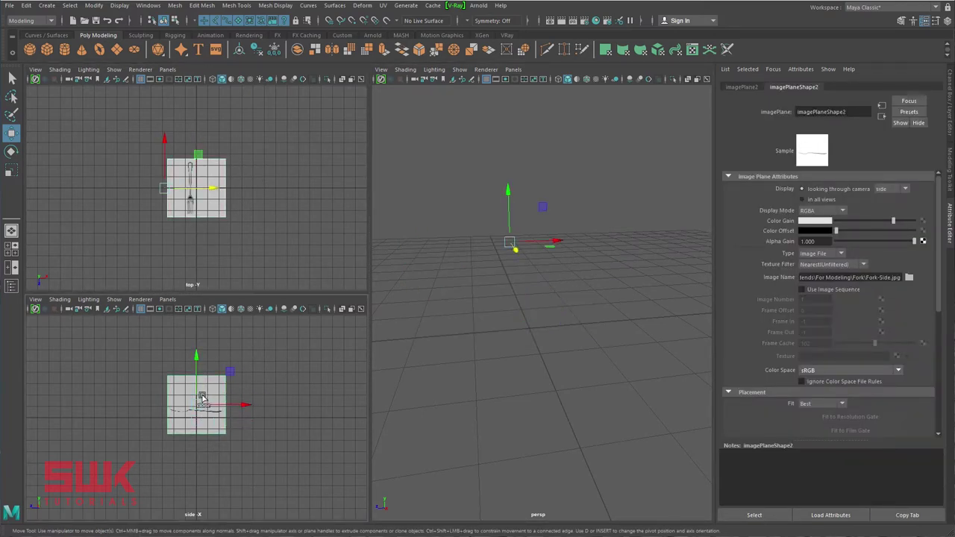
{"action": "left_click", "coordinate": [949, 126]}
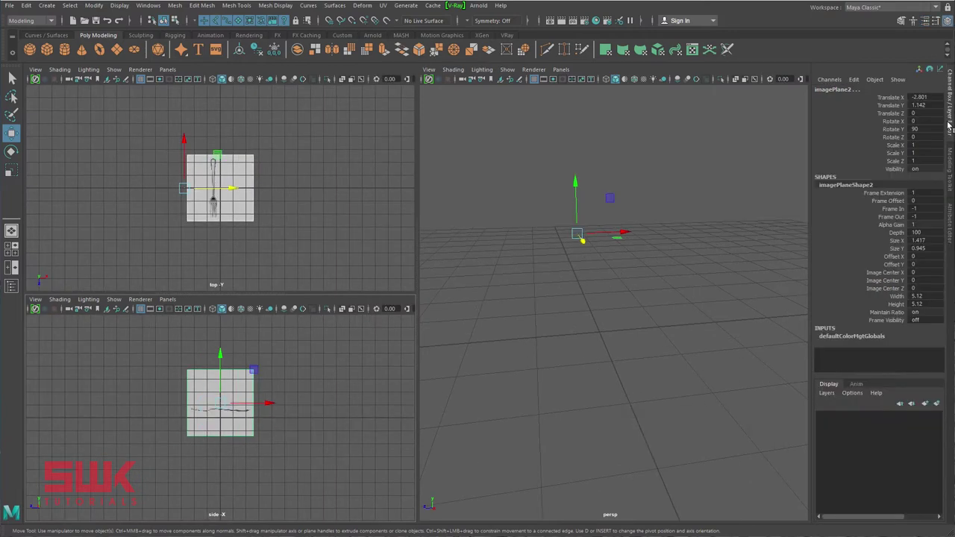
{"action": "left_click", "coordinate": [827, 393]}
{"action": "left_click", "coordinate": [829, 414]}
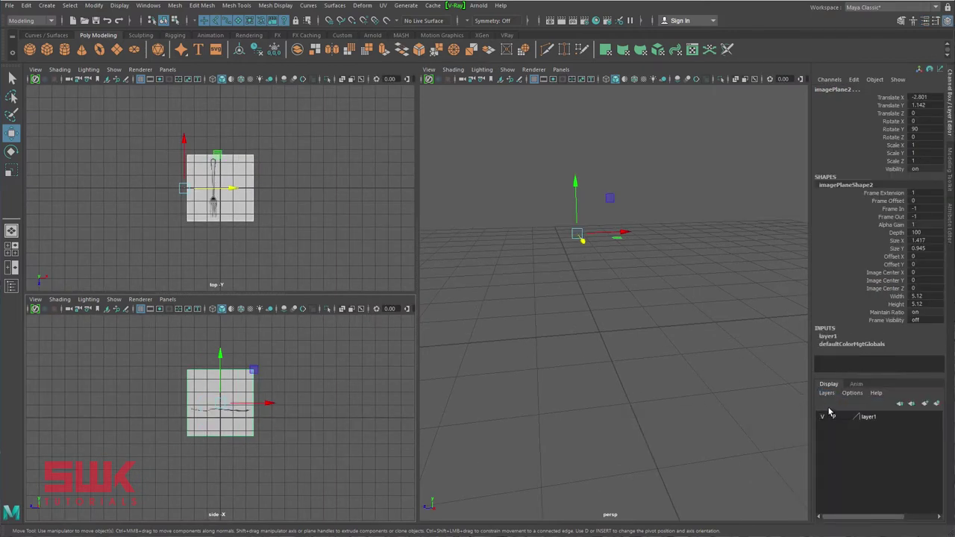
- Rename the new display layer as Reference_Images
{"action": "double_click", "coordinate": [864, 419]}
{"action": "double_click", "coordinate": [373, 201]}
{"action": "type", "text": "Reference Images"}
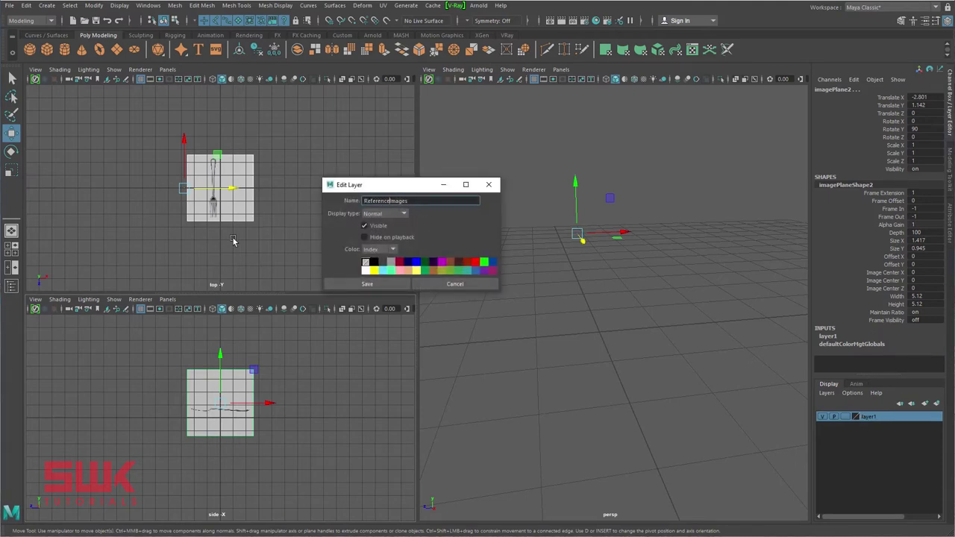
{"action": "left_click", "coordinate": [367, 283]}
- Set the Reference_Images layer to reference display type and check that neither image plane can be selected
{"action": "left_click", "coordinate": [846, 418]}
{"action": "left_click", "coordinate": [846, 419]}
{"action": "left_click", "coordinate": [720, 392]}
{"action": "left_click", "coordinate": [237, 182]}
{"action": "left_click", "coordinate": [290, 374]}
- Hide the grid in the top and side views and fit each fork image to its view
{"action": "scroll", "coordinate": [165, 377], "scroll_direction": "up", "scroll_amount": 3}
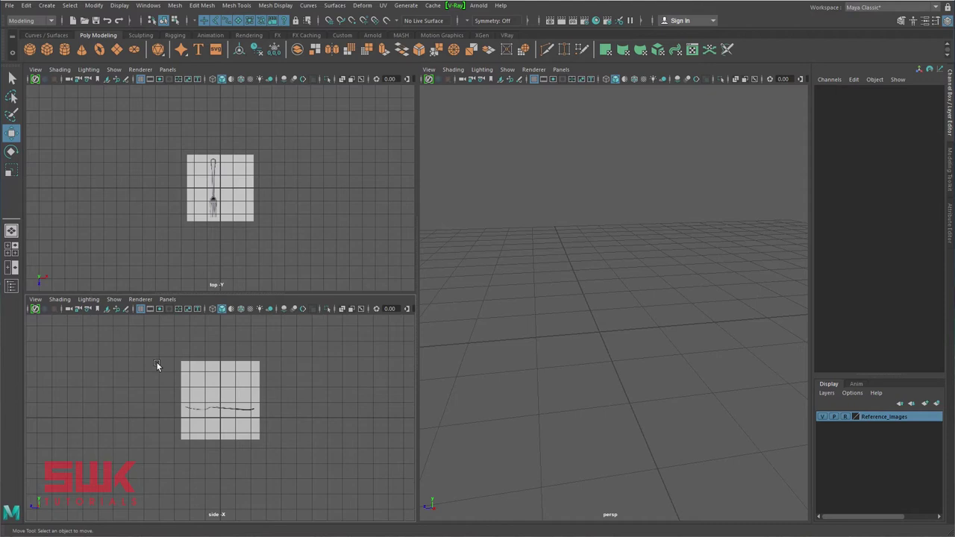
{"action": "left_click", "coordinate": [141, 309]}
{"action": "left_click", "coordinate": [141, 78]}
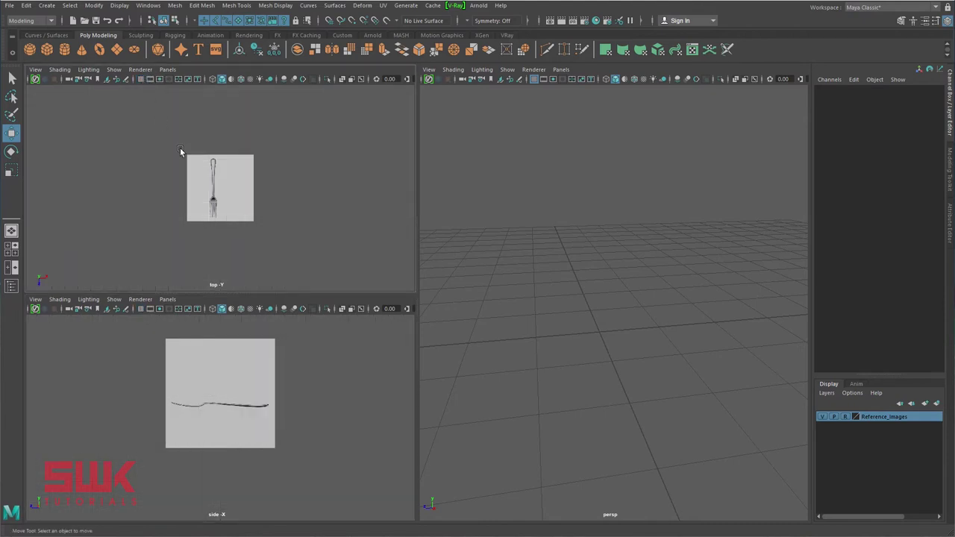
{"action": "scroll", "coordinate": [209, 181], "scroll_direction": "up", "scroll_amount": 2}
{"action": "scroll", "coordinate": [209, 181], "scroll_direction": "up", "scroll_amount": 4}
{"action": "scroll", "coordinate": [291, 394], "scroll_direction": "up", "scroll_amount": 4}
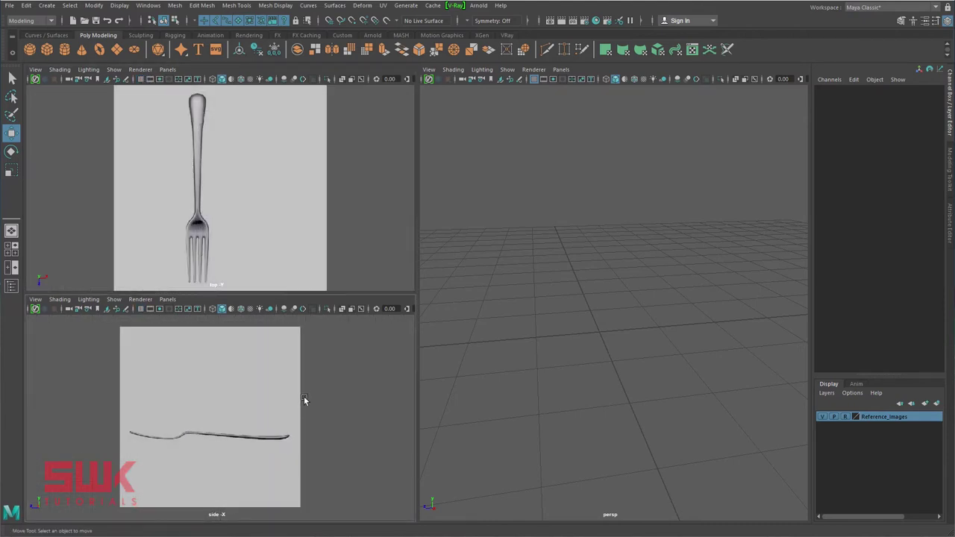
{"action": "middle_click_drag", "start_coordinate": [307, 399], "coordinate": [316, 397], "text": "alt"}
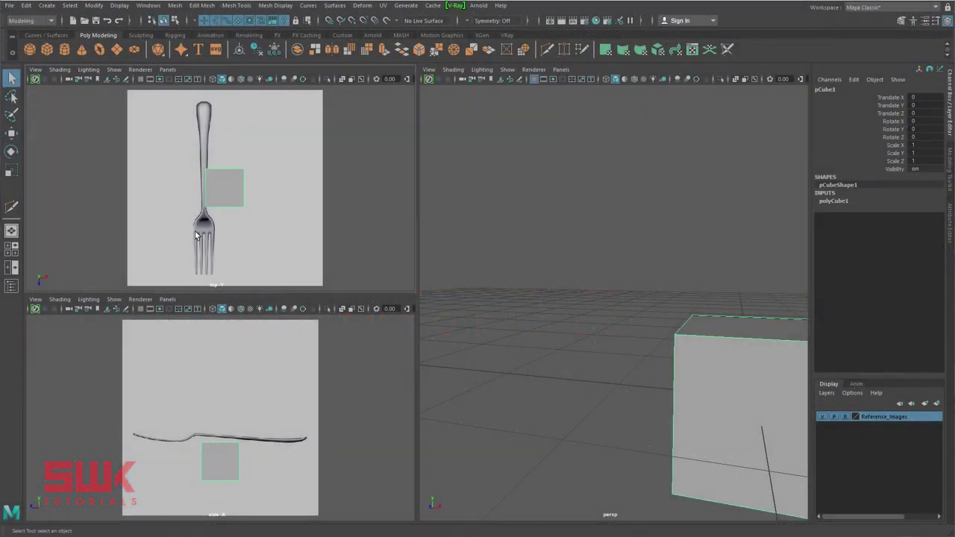
- Move the cube over the fork's head in the top and side views, to about X -0.52, Y 0.6, Z 1
{"action": "scroll", "coordinate": [194, 235], "scroll_direction": "up", "scroll_amount": 3}
{"action": "key", "text": "w"}
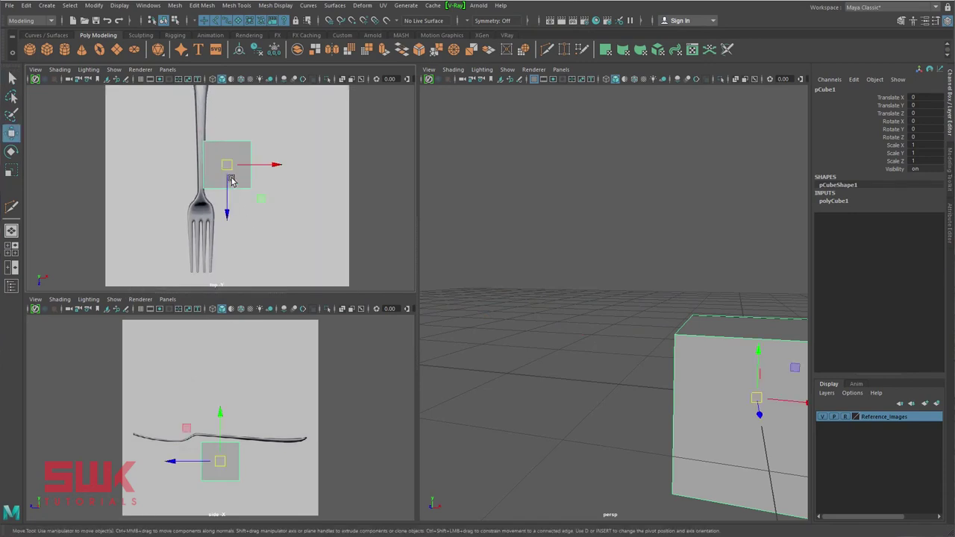
{"action": "left_click_drag", "start_coordinate": [233, 184], "coordinate": [204, 208]}
{"action": "scroll", "coordinate": [267, 250], "scroll_direction": "up", "scroll_amount": 2}
{"action": "left_click_drag", "start_coordinate": [181, 459], "coordinate": [176, 436]}
- Turn on X-Ray shading in the top and side views and frame the fork's head closely behind the cube
{"action": "scroll", "coordinate": [266, 249], "scroll_direction": "up", "scroll_amount": 3}
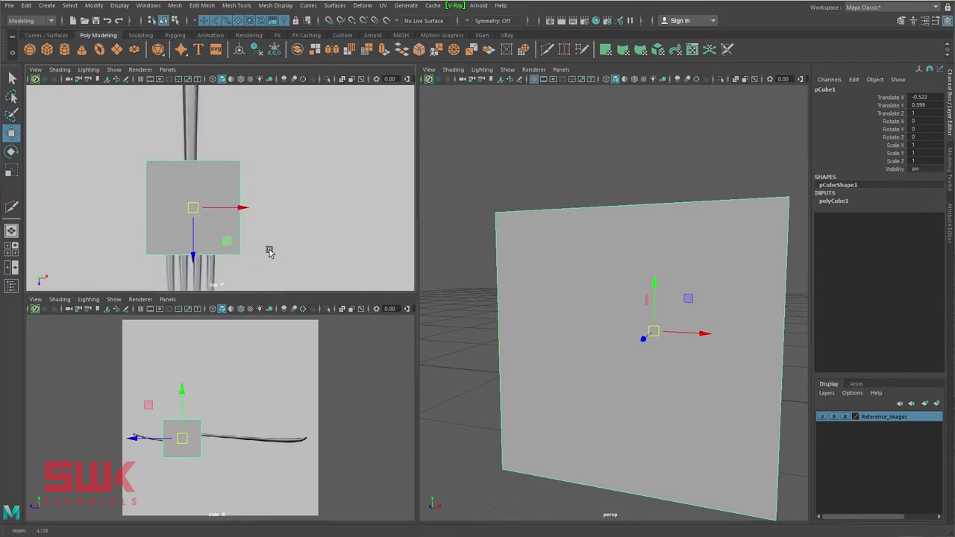
{"action": "scroll", "coordinate": [224, 189], "scroll_direction": "up", "scroll_amount": 2}
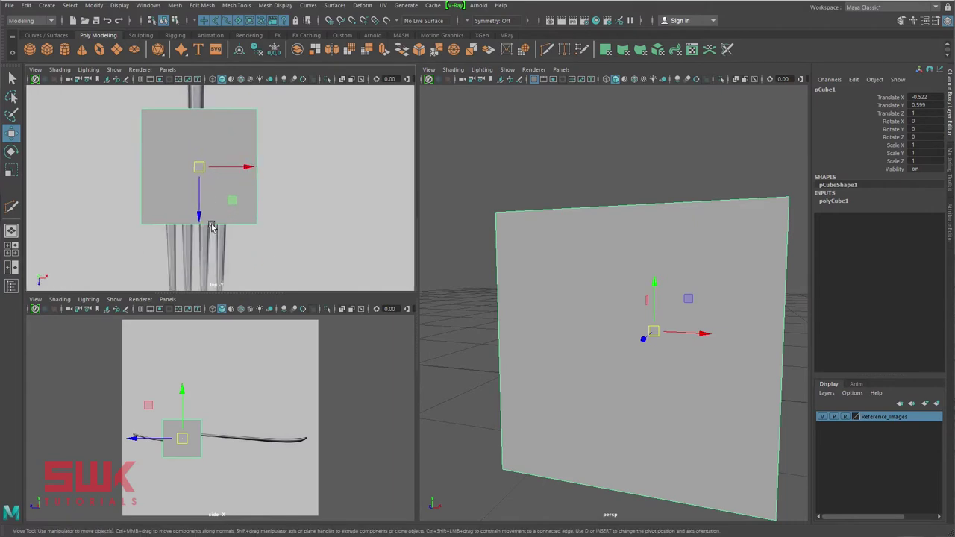
{"action": "left_click", "coordinate": [61, 70]}
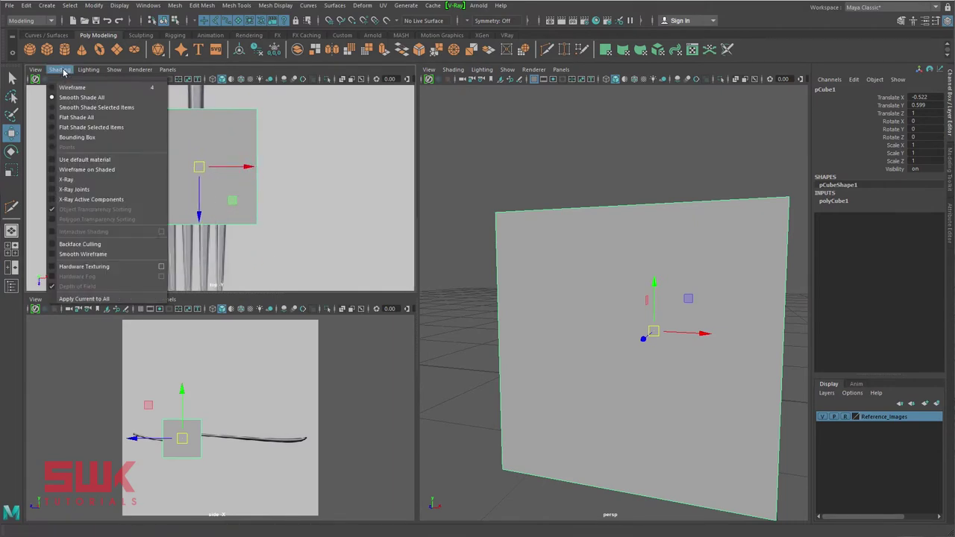
{"action": "left_click", "coordinate": [66, 180]}
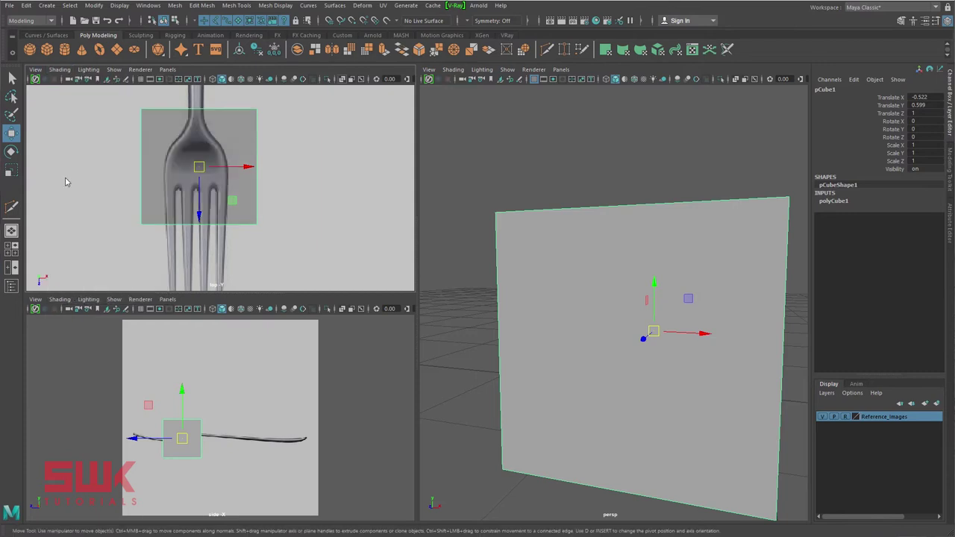
{"action": "left_click", "coordinate": [56, 300]}
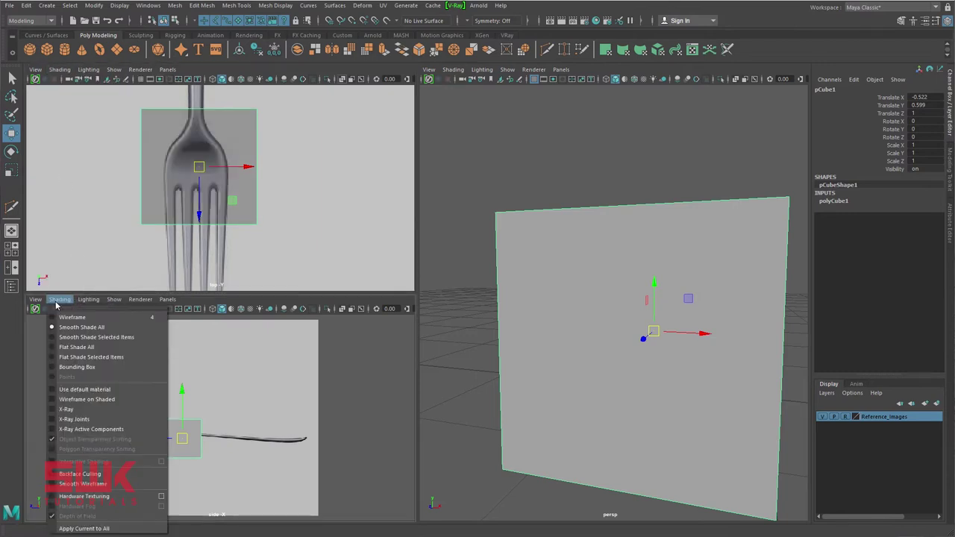
{"action": "left_click", "coordinate": [53, 411]}
{"action": "right_click_drag", "start_coordinate": [124, 421], "coordinate": [270, 452], "text": "alt"}
{"action": "middle_click_drag", "start_coordinate": [232, 439], "coordinate": [253, 417], "text": "alt"}
{"action": "right_click_drag", "start_coordinate": [200, 420], "coordinate": [239, 423], "text": "alt"}
{"action": "middle_click_drag", "start_coordinate": [171, 187], "coordinate": [176, 212], "text": "alt"}
{"action": "right_click_drag", "start_coordinate": [191, 214], "coordinate": [265, 223], "text": "alt"}
{"action": "middle_click_drag", "start_coordinate": [244, 217], "coordinate": [264, 217], "text": "alt"}
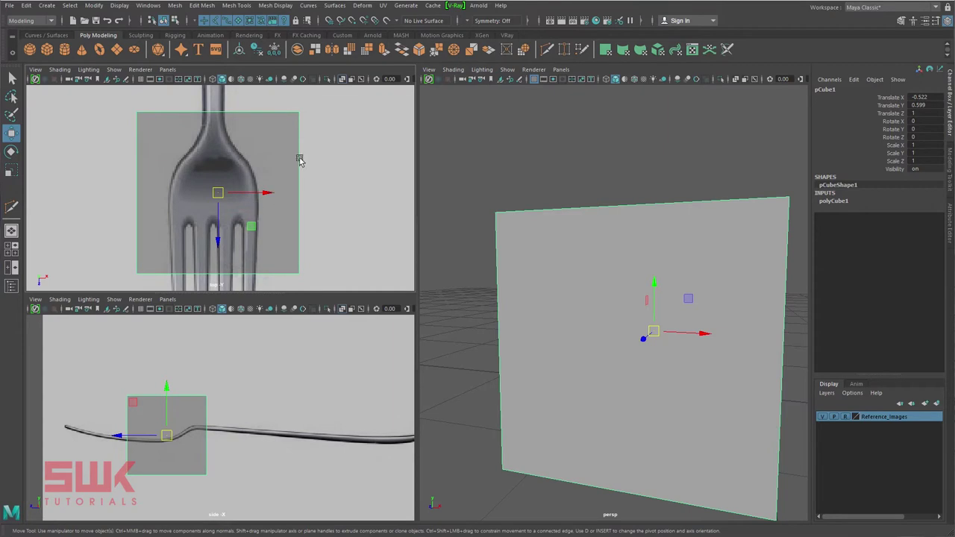
- Scale the cube down along Z and X in the top view to match the width of the fork's head
{"action": "key", "text": "r"}
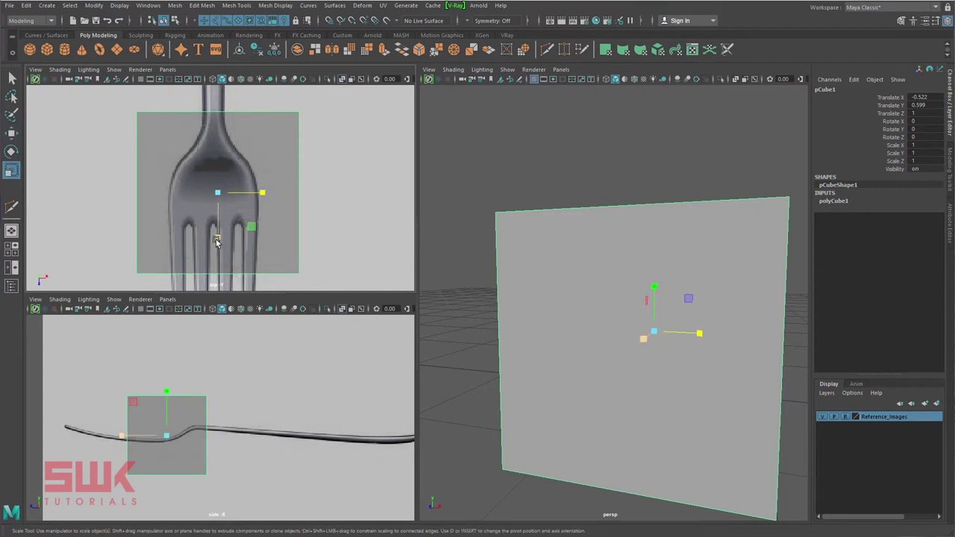
{"action": "left_click_drag", "start_coordinate": [214, 236], "coordinate": [214, 217]}
{"action": "key", "text": "space"}
{"action": "left_click_drag", "start_coordinate": [412, 357], "coordinate": [413, 346]}
{"action": "left_click_drag", "start_coordinate": [456, 312], "coordinate": [407, 316]}
- Move the cube's front and back vertex rows in the top view to span the solid part just above the tine slots
{"action": "key", "text": "w"}
{"action": "right_click_drag", "start_coordinate": [426, 296], "coordinate": [392, 284]}
{"action": "left_click_drag", "start_coordinate": [228, 202], "coordinate": [571, 283]}
{"action": "left_click_drag", "start_coordinate": [415, 299], "coordinate": [415, 358]}
{"action": "left_click_drag", "start_coordinate": [252, 366], "coordinate": [581, 395]}
{"action": "left_click", "coordinate": [402, 421]}
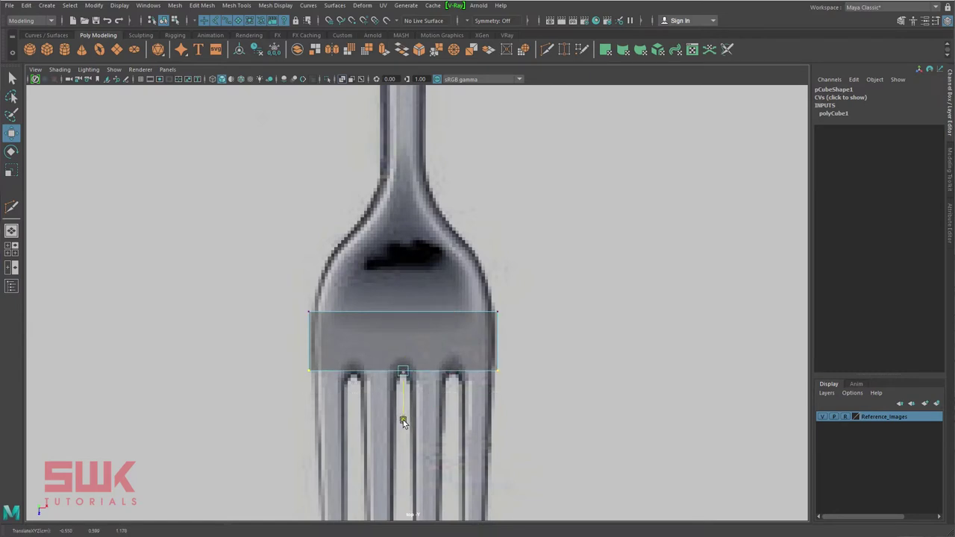
- Move the cube's outer vertices along X onto both side outlines of the fork's head
{"action": "left_click_drag", "start_coordinate": [296, 286], "coordinate": [329, 398]}
{"action": "left_click_drag", "start_coordinate": [354, 342], "coordinate": [358, 343]}
{"action": "left_click_drag", "start_coordinate": [590, 281], "coordinate": [472, 379]}
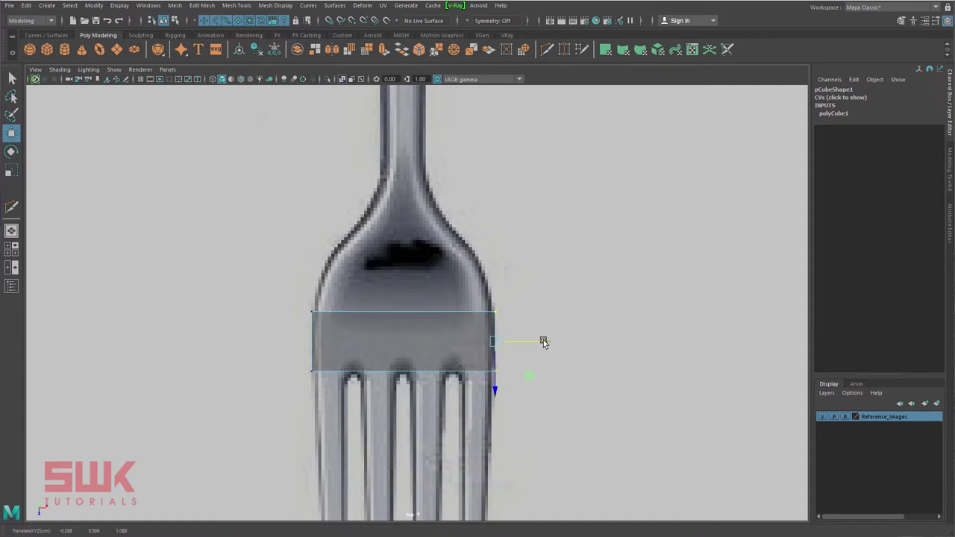
- Lower the cube's top vertices onto the fork's upper edge in the side view
{"action": "key", "text": "space"}
{"action": "key", "text": "space"}
{"action": "left_click_drag", "start_coordinate": [243, 228], "coordinate": [309, 264]}
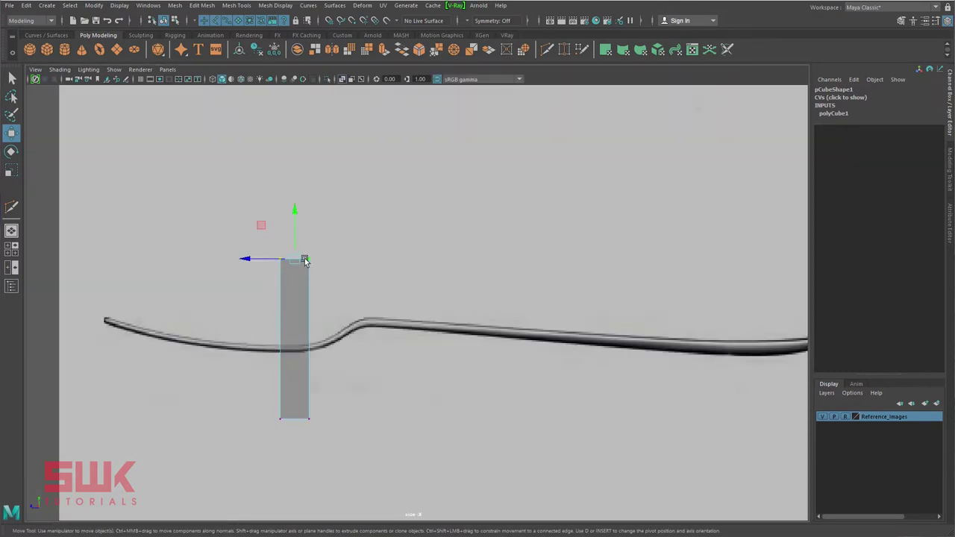
{"action": "key", "text": "space"}
{"action": "key", "text": "space"}
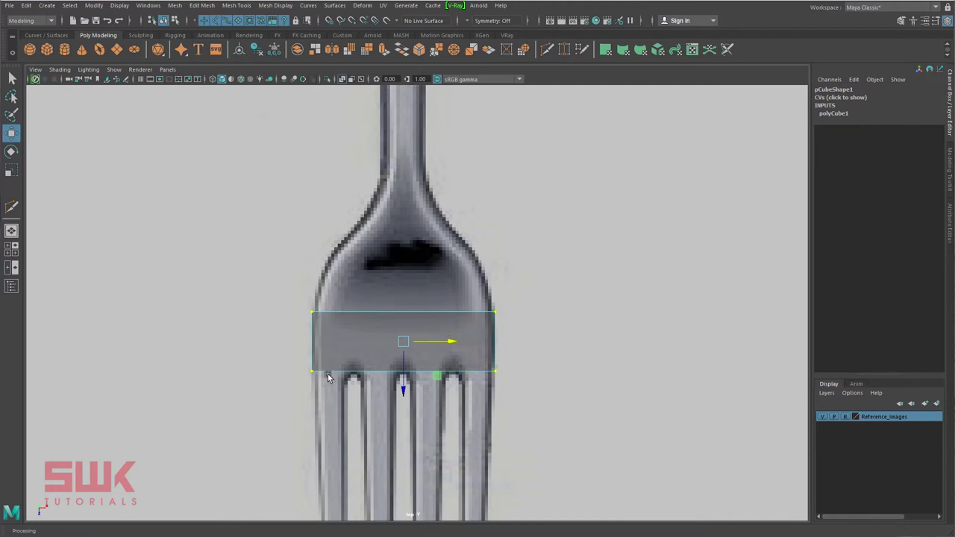
{"action": "key", "text": "space"}
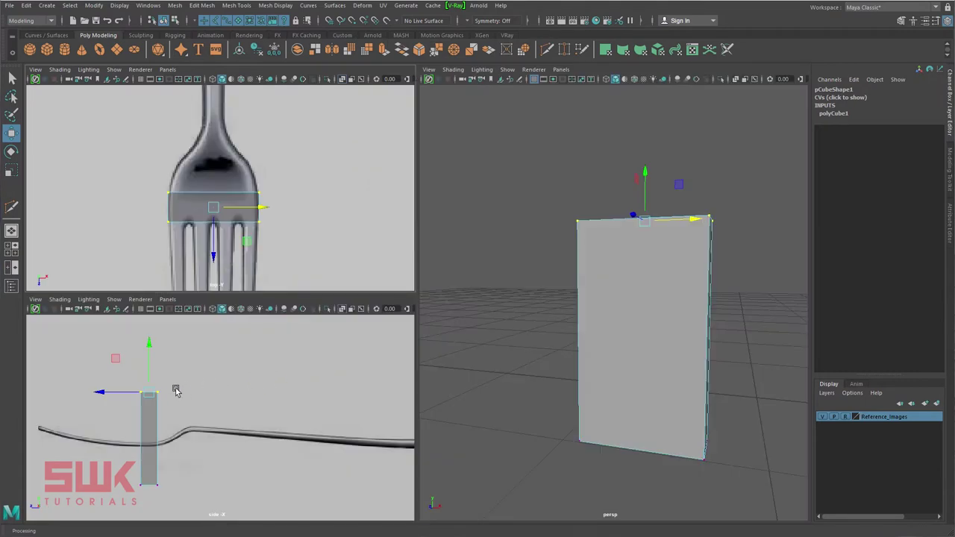
{"action": "scroll", "coordinate": [153, 394], "scroll_direction": "up", "scroll_amount": 3}
{"action": "middle_click_drag", "start_coordinate": [115, 412], "coordinate": [182, 384], "text": "alt"}
{"action": "left_click_drag", "start_coordinate": [181, 331], "coordinate": [167, 396]}
{"action": "scroll", "coordinate": [216, 451], "scroll_direction": "up", "scroll_amount": 2}
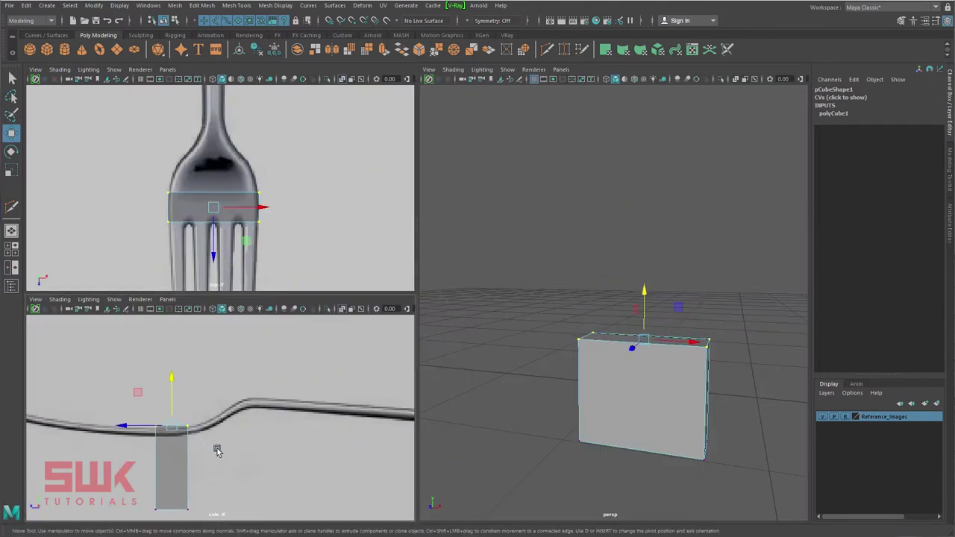
- Raise the cube's bottom vertices in the side view to reduce the block to the fork's thickness
{"action": "scroll", "coordinate": [188, 386], "scroll_direction": "up", "scroll_amount": 5}
{"action": "left_click_drag", "start_coordinate": [142, 442], "coordinate": [301, 525]}
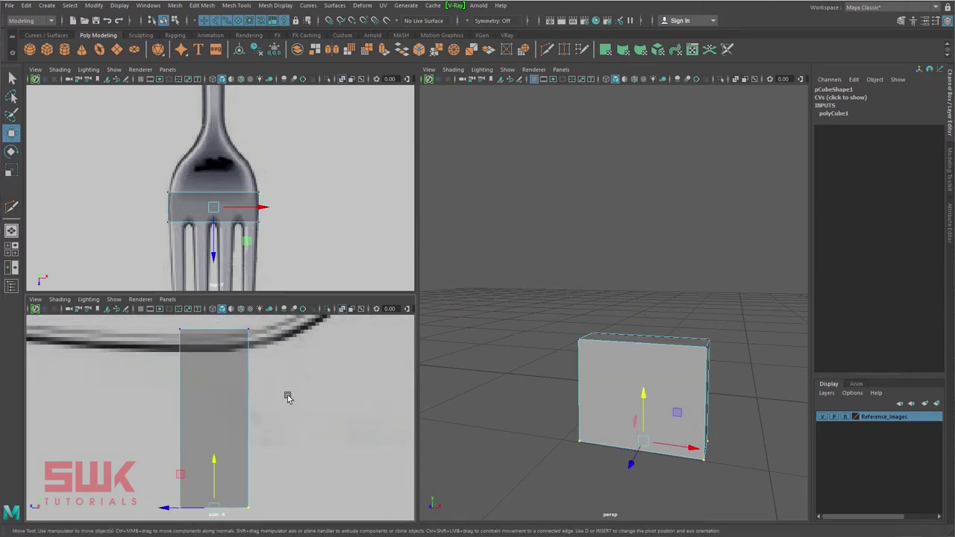
{"action": "key", "text": "space"}
{"action": "key", "text": "space"}
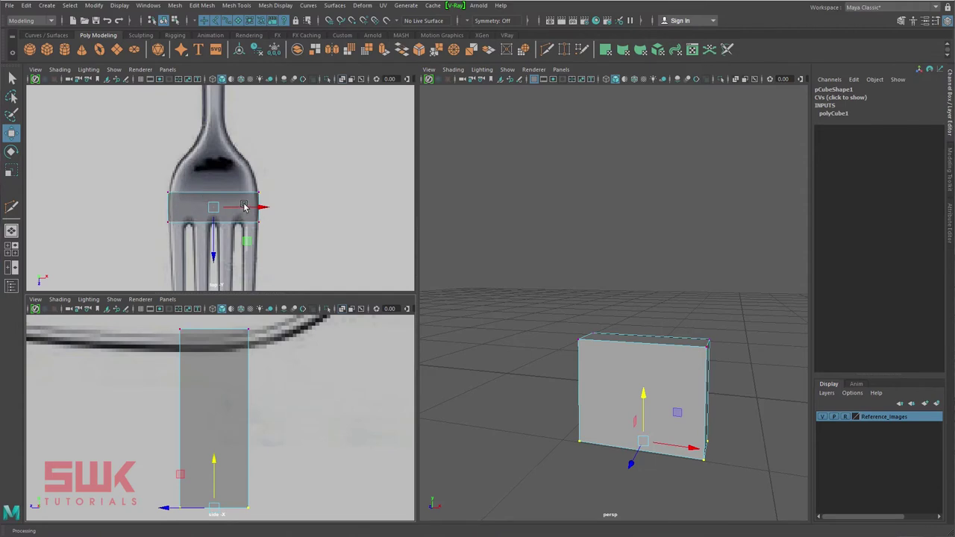
{"action": "key", "text": "space"}
{"action": "left_click_drag", "start_coordinate": [403, 446], "coordinate": [370, 132]}
- Fine-tune the top vertices' height and raise the handle-side vertices to follow the fork's curve in the side view
{"action": "middle_click_drag", "start_coordinate": [380, 190], "coordinate": [329, 357], "text": "alt"}
{"action": "scroll", "coordinate": [241, 264], "scroll_direction": "up", "scroll_amount": 1}
{"action": "left_click_drag", "start_coordinate": [234, 252], "coordinate": [439, 309]}
{"action": "left_click_drag", "start_coordinate": [346, 248], "coordinate": [346, 255]}
{"action": "left_click_drag", "start_coordinate": [403, 281], "coordinate": [432, 365]}
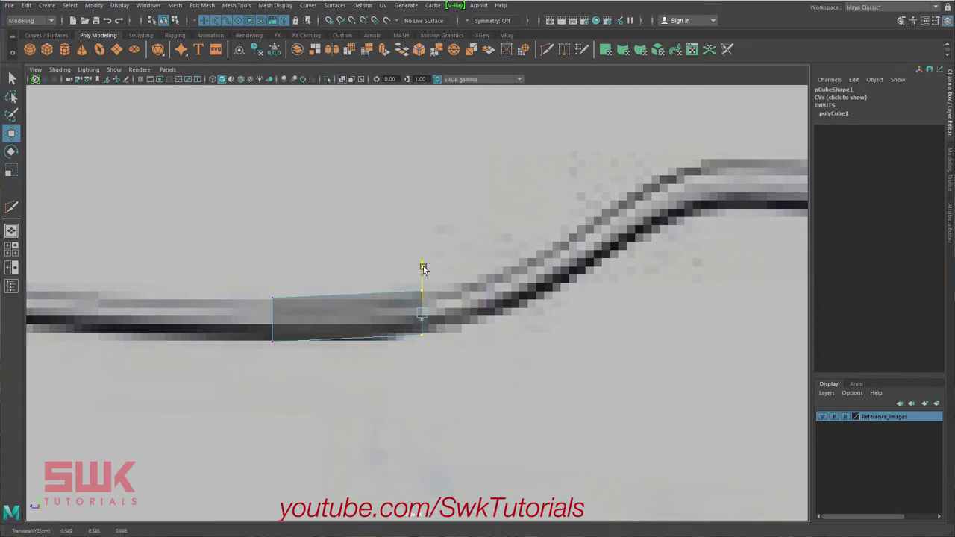
- Switch to face selection and extrude the block's handle-side face up the slope to the top of the neck bend
{"action": "key", "text": "space"}
{"action": "left_click_drag", "start_coordinate": [674, 341], "coordinate": [537, 335], "text": "alt"}
{"action": "key", "text": "q"}
{"action": "right_click_drag", "start_coordinate": [558, 298], "coordinate": [556, 329]}
{"action": "middle_click_drag", "start_coordinate": [580, 342], "coordinate": [604, 348], "text": "alt"}
{"action": "middle_click_drag", "start_coordinate": [260, 430], "coordinate": [189, 467], "text": "alt"}
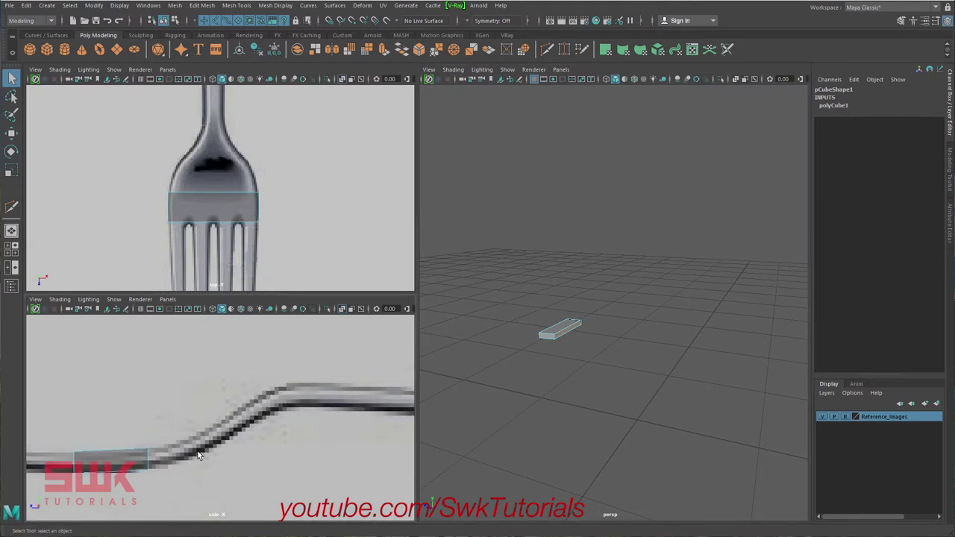
{"action": "middle_click_drag", "start_coordinate": [251, 179], "coordinate": [224, 190], "text": "alt"}
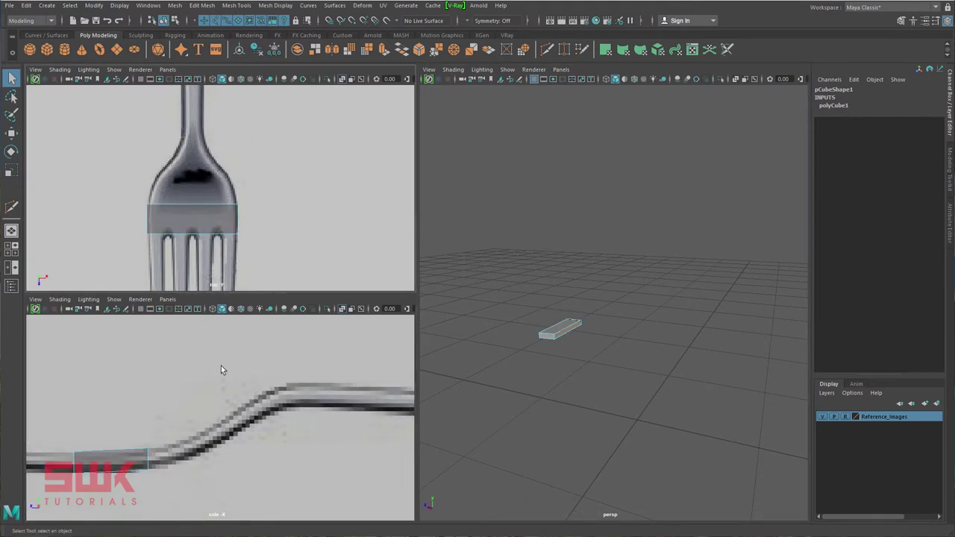
{"action": "left_click", "coordinate": [203, 5]}
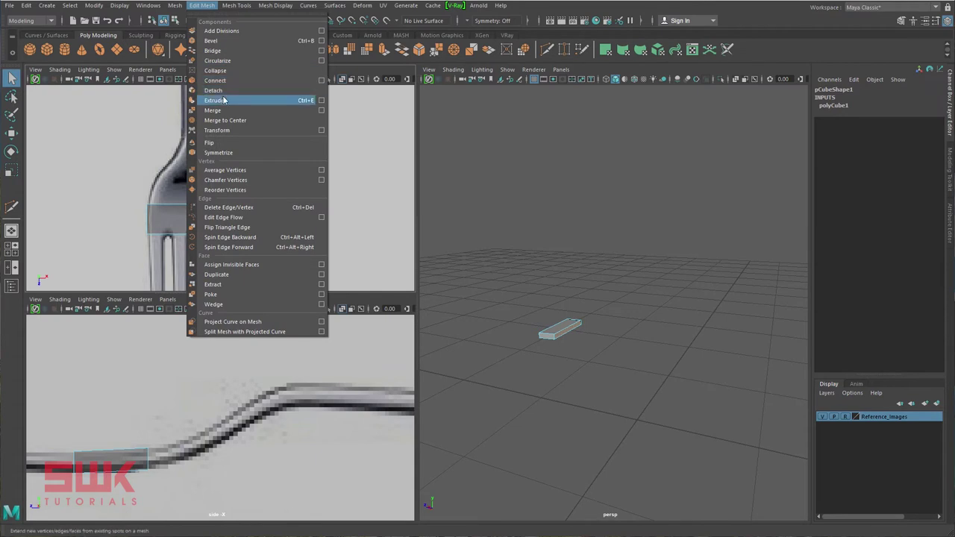
{"action": "left_click", "coordinate": [223, 100]}
{"action": "left_click_drag", "start_coordinate": [150, 463], "coordinate": [280, 401]}
- Adjust the extruded end face with the Move tool until it sits on the neck bend in the side view
{"action": "left_click_drag", "start_coordinate": [529, 359], "coordinate": [594, 378], "text": "alt"}
{"action": "right_click_drag", "start_coordinate": [595, 377], "coordinate": [624, 365], "text": "alt"}
{"action": "left_click_drag", "start_coordinate": [624, 365], "coordinate": [629, 356], "text": "alt"}
{"action": "key", "text": "w"}
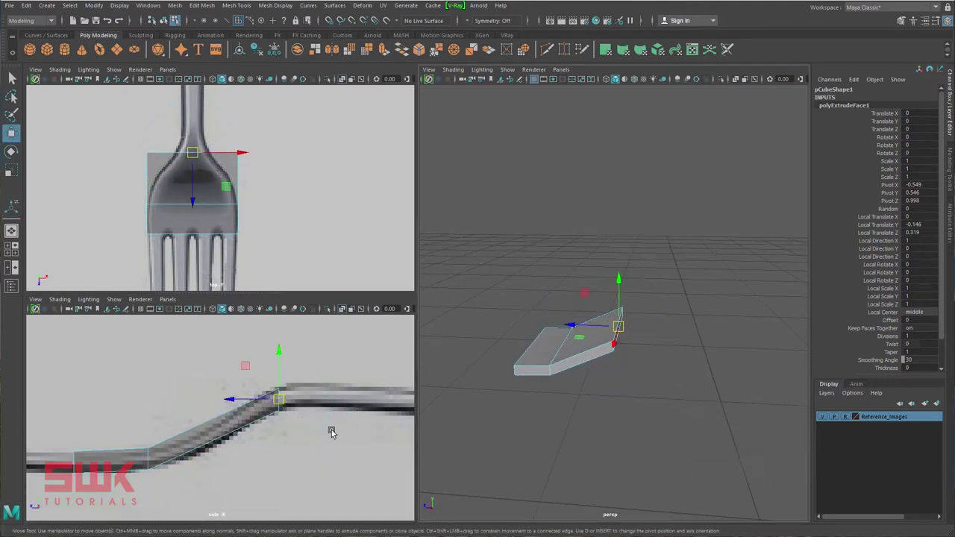
{"action": "mouse_move", "coordinate": [279, 400]}
{"action": "left_mouse_down"}
{"action": "mouse_move", "coordinate": [270, 406]}
{"action": "mouse_move", "coordinate": [277, 401]}
{"action": "left_mouse_up"}
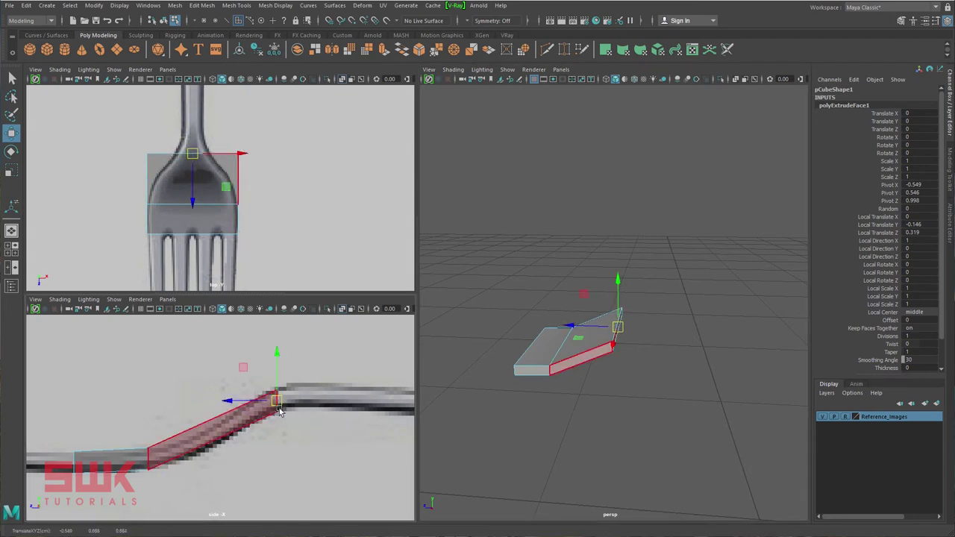
{"action": "right_click_drag", "start_coordinate": [296, 423], "coordinate": [315, 422], "text": "alt"}
{"action": "middle_click_drag", "start_coordinate": [315, 422], "coordinate": [320, 415], "text": "alt"}
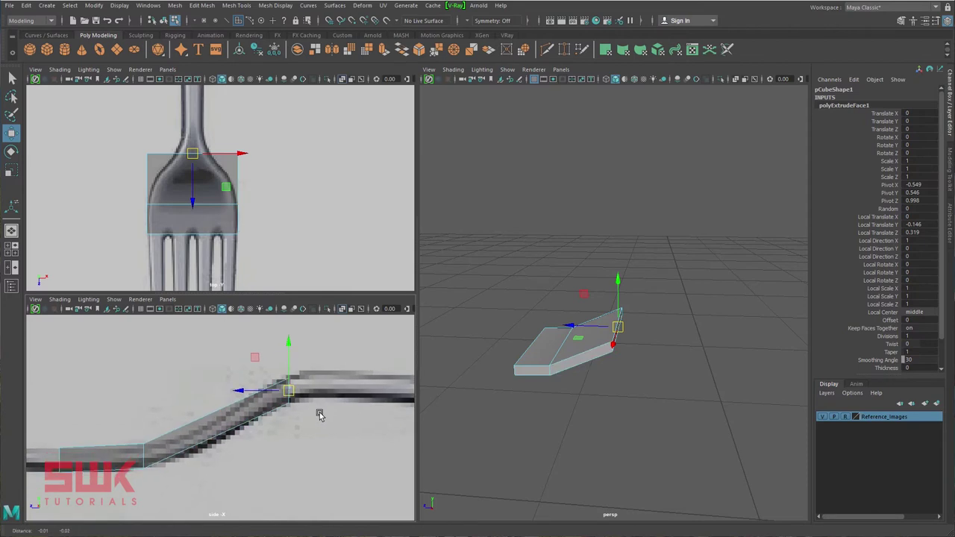
{"action": "left_click_drag", "start_coordinate": [286, 394], "coordinate": [282, 481]}
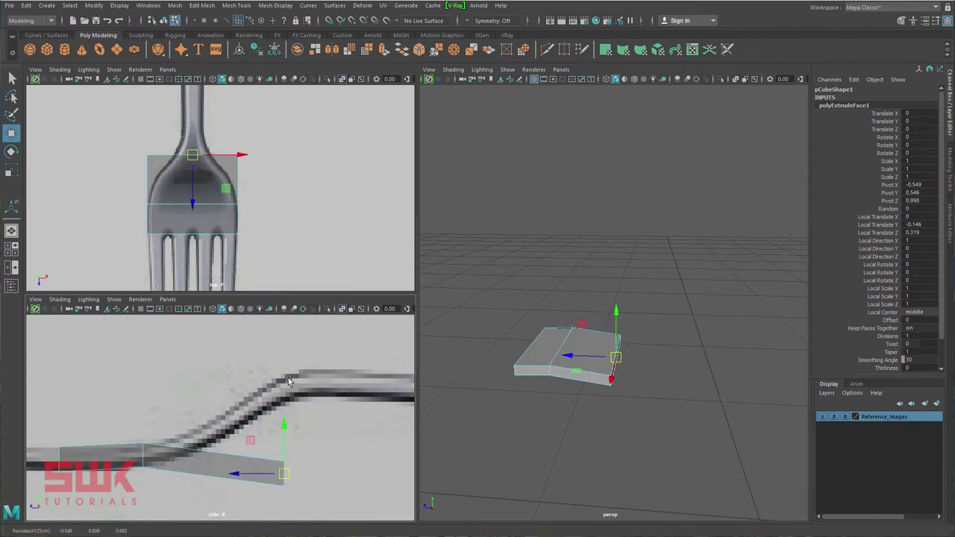
{"action": "left_click", "coordinate": [283, 431]}
{"action": "left_click_drag", "start_coordinate": [282, 429], "coordinate": [290, 338]}
- Scale the extruded end face down along X in the top view to match the narrow neck
{"action": "scroll", "coordinate": [216, 153], "scroll_direction": "up", "scroll_amount": 2}
{"action": "middle_click_drag", "start_coordinate": [242, 173], "coordinate": [276, 223], "text": "alt"}
{"action": "key", "text": "r"}
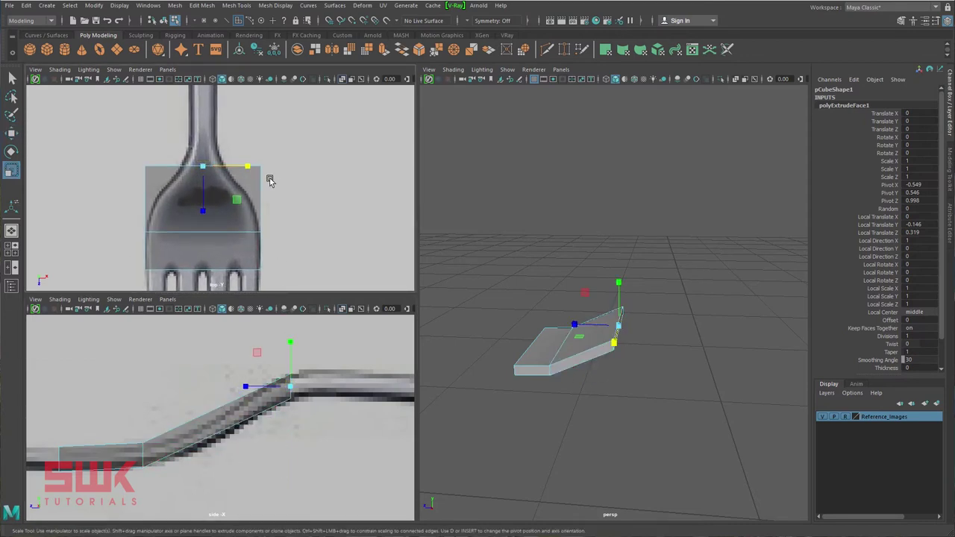
{"action": "left_click_drag", "start_coordinate": [253, 167], "coordinate": [222, 172]}
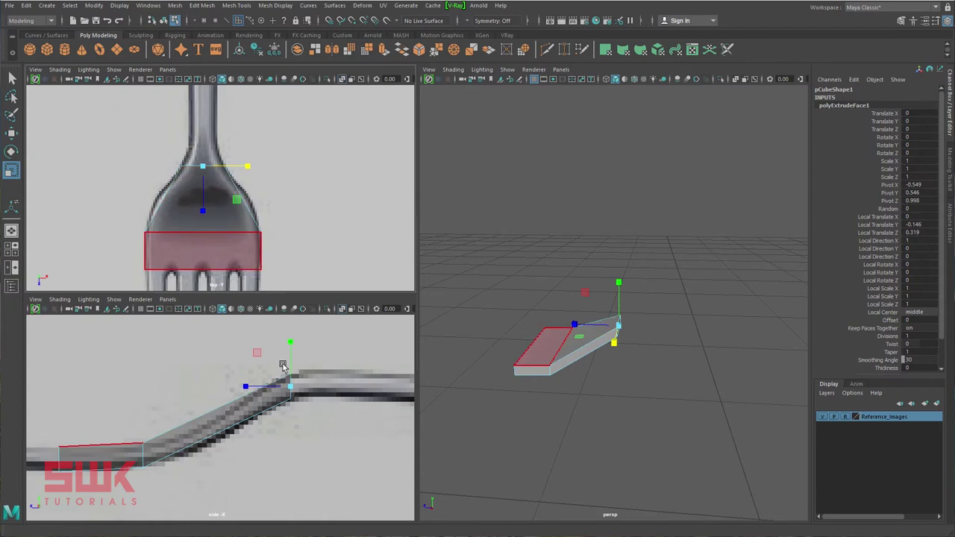
{"action": "middle_click_drag", "start_coordinate": [284, 366], "coordinate": [202, 379], "text": "alt"}
{"action": "key", "text": "w"}
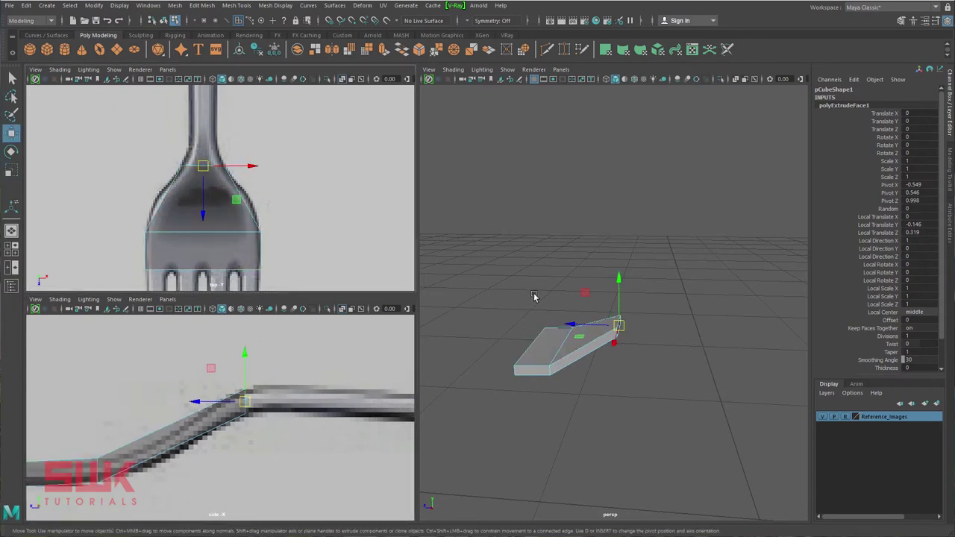
- Extrude the neck's end face by about 0.092 and narrow it to about 0.686 in local X to match the handle's start
{"action": "left_click", "coordinate": [206, 6]}
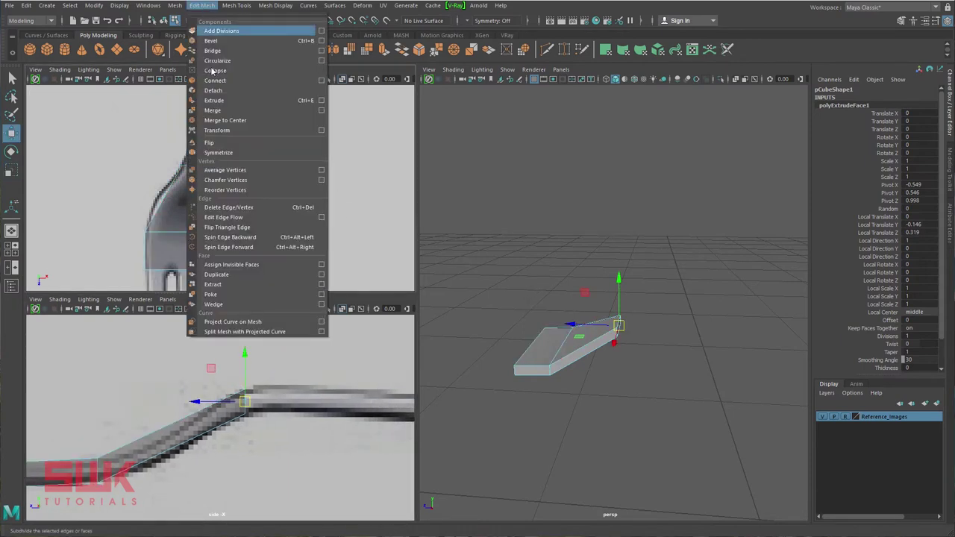
{"action": "left_click", "coordinate": [214, 100]}
{"action": "left_click_drag", "start_coordinate": [202, 133], "coordinate": [203, 117]}
{"action": "right_click_drag", "start_coordinate": [226, 213], "coordinate": [299, 217], "text": "alt"}
{"action": "middle_click_drag", "start_coordinate": [195, 158], "coordinate": [200, 239], "text": "alt"}
{"action": "right_click_drag", "start_coordinate": [200, 239], "coordinate": [229, 237], "text": "alt"}
{"action": "left_click_drag", "start_coordinate": [184, 164], "coordinate": [152, 191]}
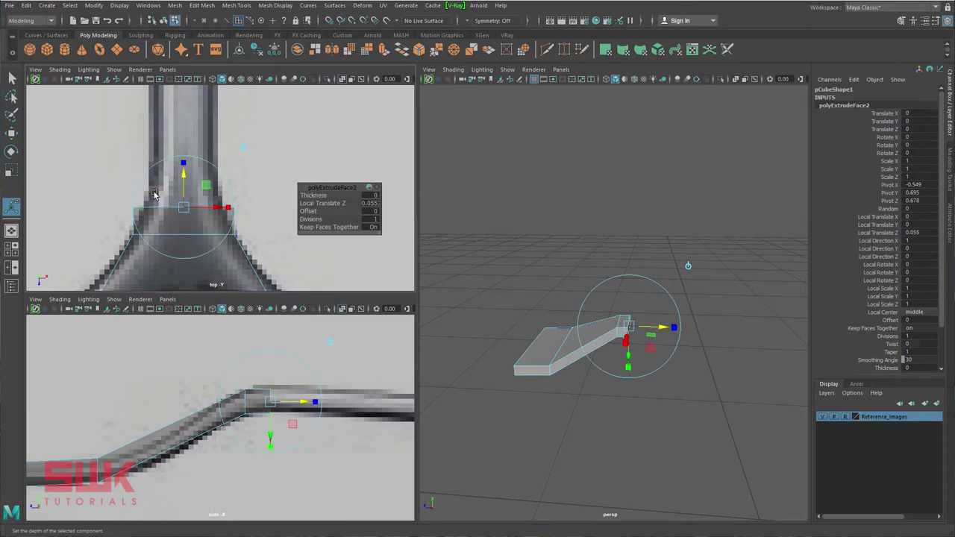
{"action": "left_click_drag", "start_coordinate": [186, 181], "coordinate": [186, 163]}
{"action": "left_click_drag", "start_coordinate": [231, 193], "coordinate": [215, 189]}
- Raise the new end face slightly in the side view to align it with the handle's profile
{"action": "middle_click_drag", "start_coordinate": [291, 423], "coordinate": [259, 420], "text": "alt"}
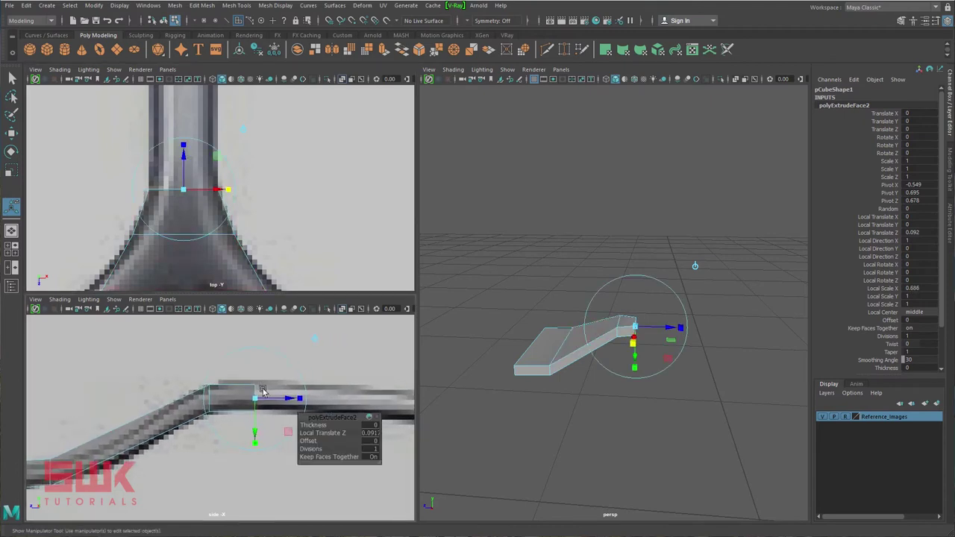
{"action": "key", "text": "w"}
{"action": "left_click_drag", "start_coordinate": [253, 371], "coordinate": [252, 365]}
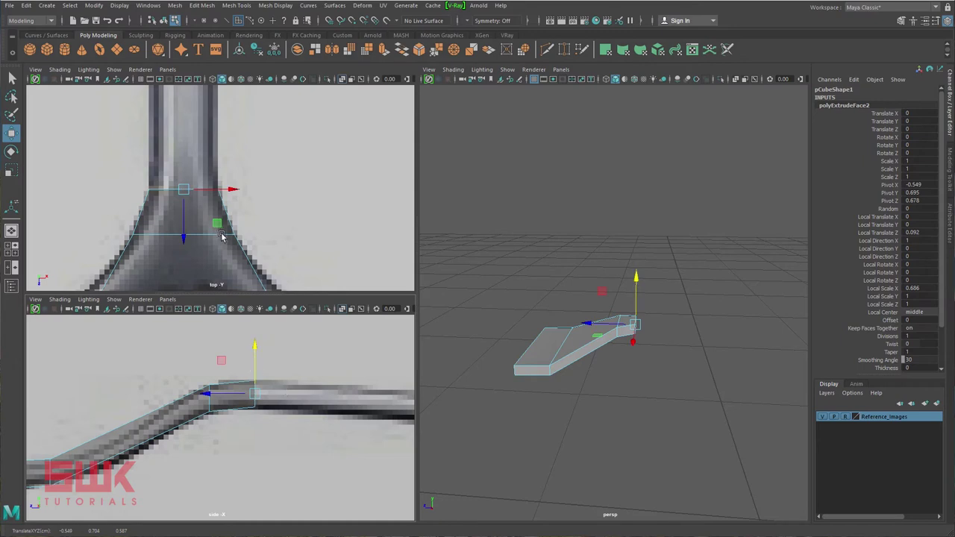
- Extrude the end face about 1.922 along the handle in the top view, up to near its wide end
{"action": "middle_click_drag", "start_coordinate": [291, 272], "coordinate": [290, 261], "text": "alt"}
{"action": "scroll", "coordinate": [605, 300], "scroll_direction": "down", "scroll_amount": 3}
{"action": "left_click_drag", "start_coordinate": [606, 301], "coordinate": [640, 317], "text": "alt"}
{"action": "key", "text": "q"}
{"action": "left_click", "coordinate": [199, 6]}
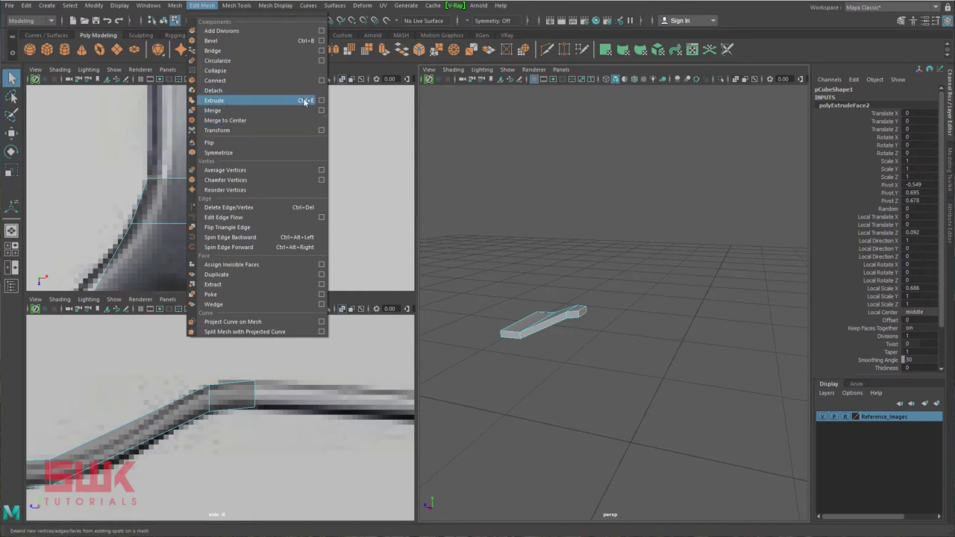
{"action": "left_click", "coordinate": [527, 218]}
{"action": "left_click_drag", "start_coordinate": [528, 218], "coordinate": [531, 220], "text": "alt"}
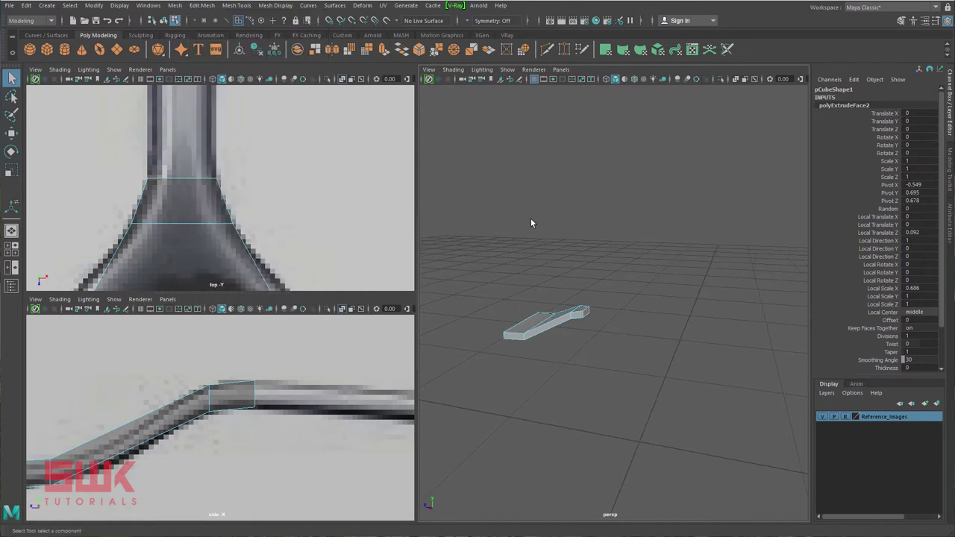
{"action": "right_click", "coordinate": [531, 219], "text": "shift"}
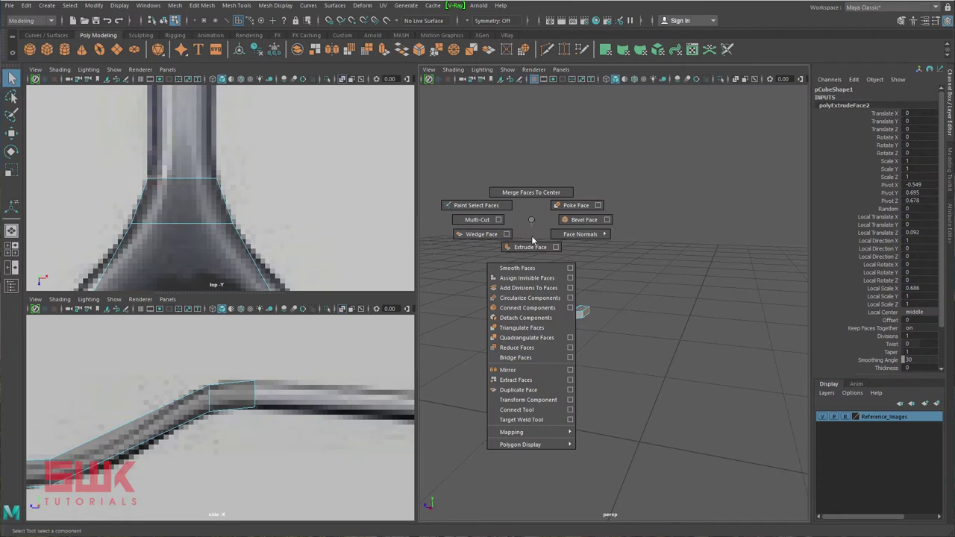
{"action": "right_click_drag", "start_coordinate": [532, 244], "coordinate": [532, 246], "text": "shift"}
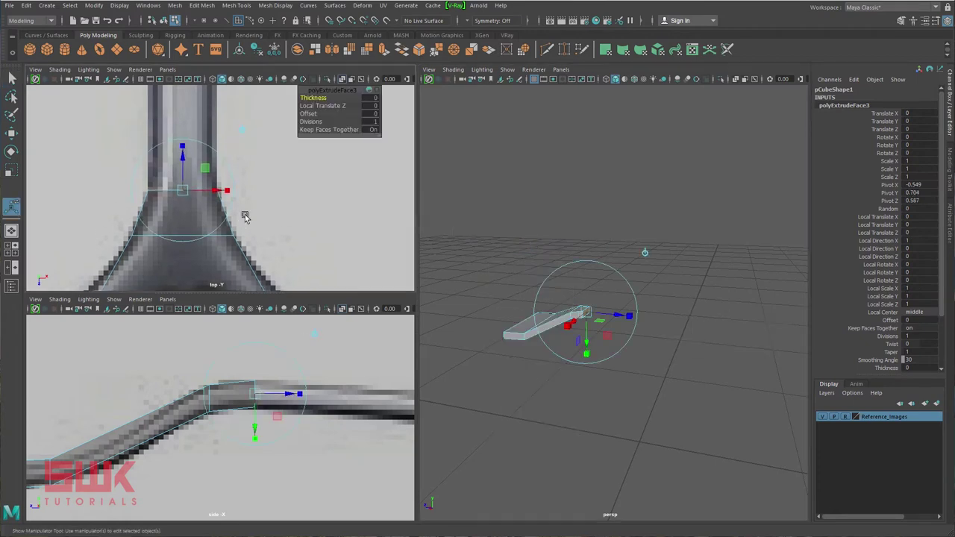
{"action": "scroll", "coordinate": [223, 179], "scroll_direction": "down", "scroll_amount": 5}
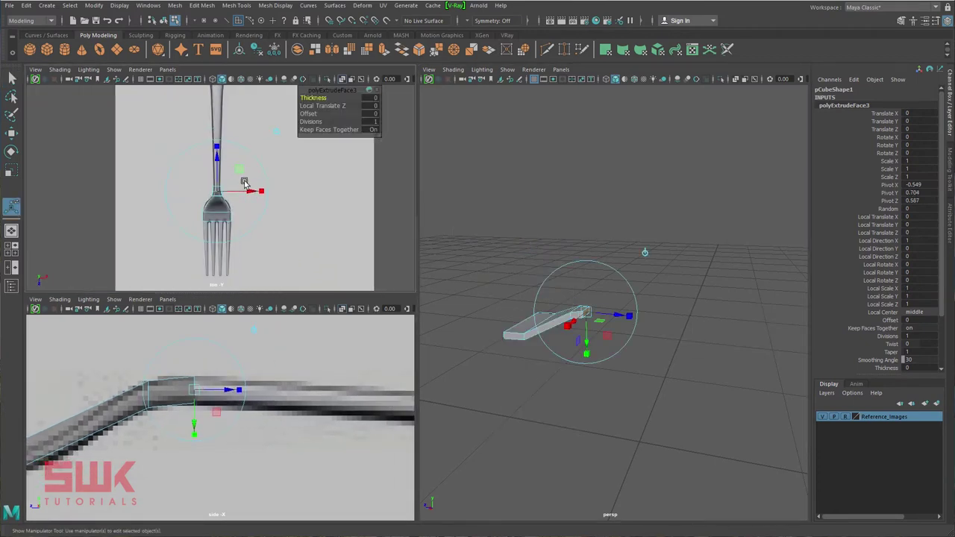
{"action": "left_click_drag", "start_coordinate": [208, 212], "coordinate": [207, 107]}
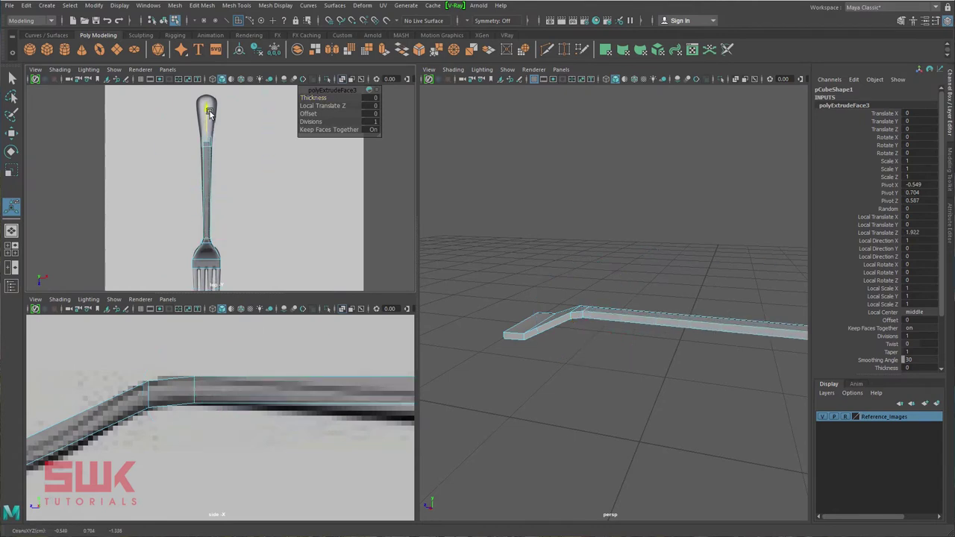
- Move the handle's end face farther to where the handle flares and scale it up along X to match the outline
{"action": "key", "text": "space"}
{"action": "scroll", "coordinate": [255, 184], "scroll_direction": "up", "scroll_amount": 4}
{"action": "middle_click_drag", "start_coordinate": [342, 135], "coordinate": [393, 265], "text": "alt"}
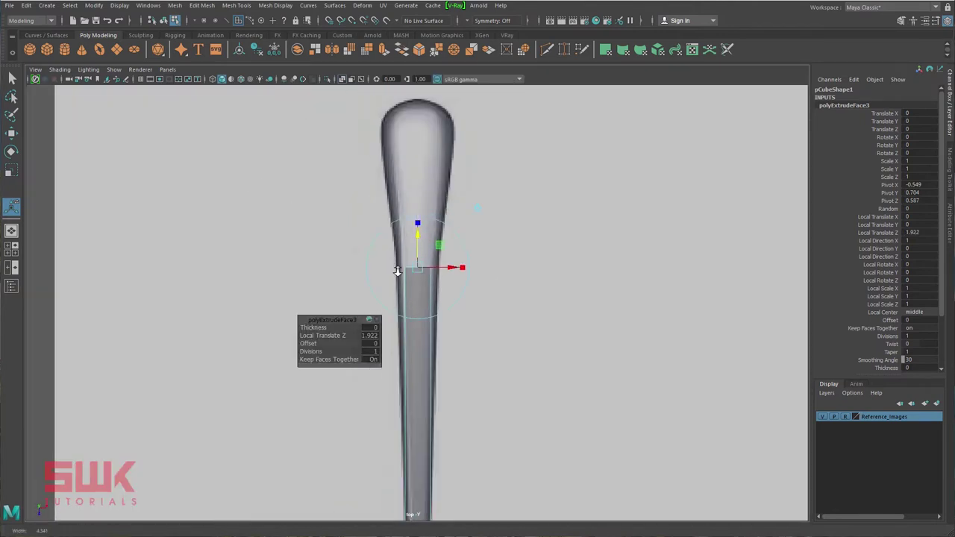
{"action": "scroll", "coordinate": [418, 242], "scroll_direction": "up", "scroll_amount": 2}
{"action": "key", "text": "w"}
{"action": "left_click_drag", "start_coordinate": [420, 305], "coordinate": [415, 270]}
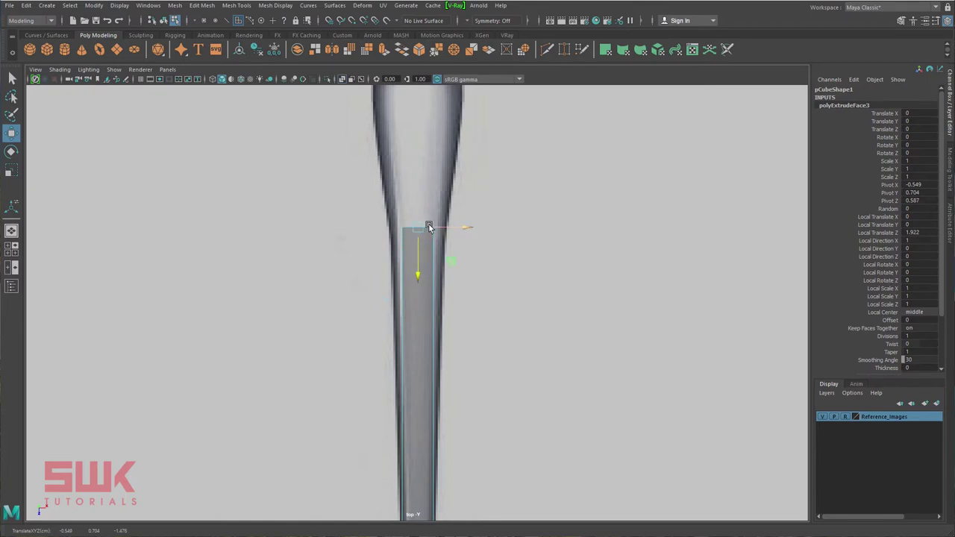
{"action": "key", "text": "r"}
{"action": "left_click_drag", "start_coordinate": [463, 228], "coordinate": [498, 229]}
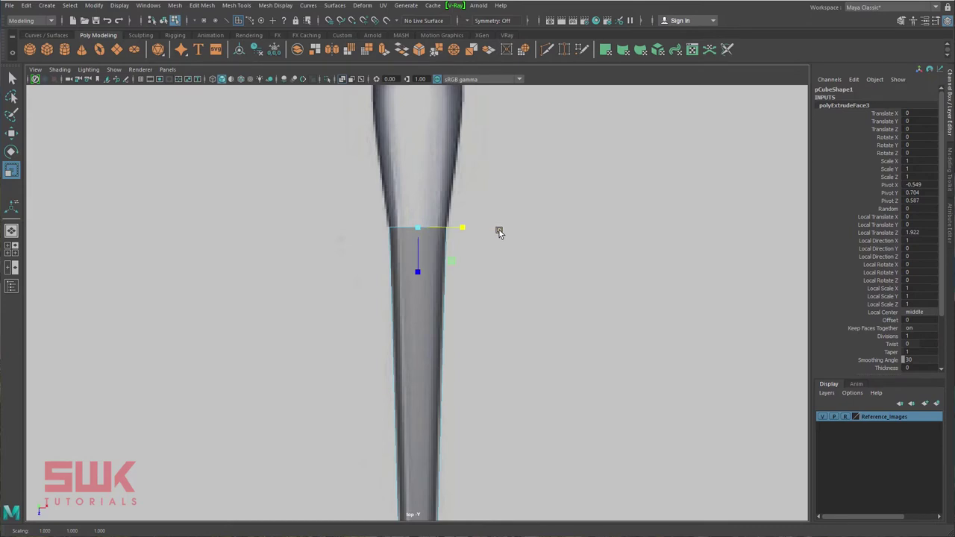
- Lower the vertices at the handle's end onto the reference profile in the side view, adjusting the bottom pair to match the handle's thickness
{"action": "key", "text": "space"}
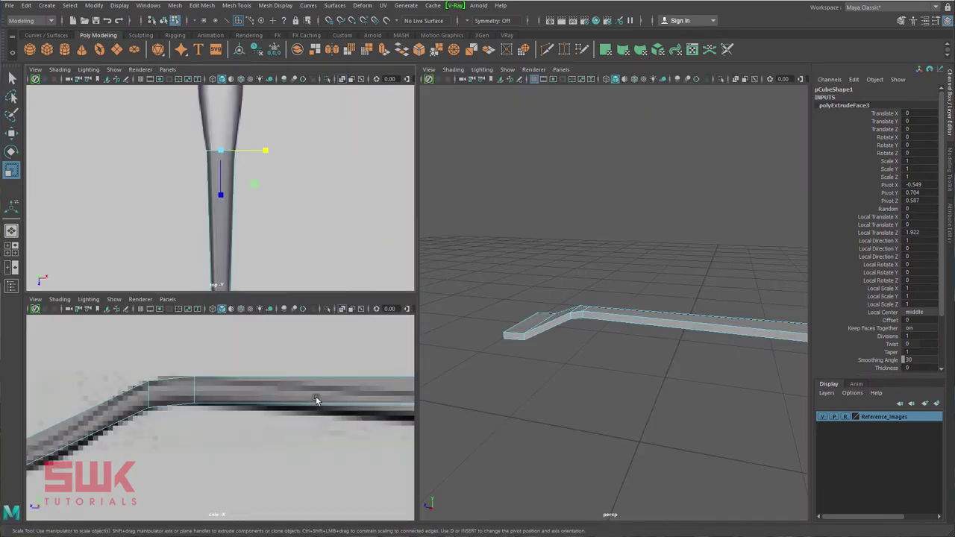
{"action": "key", "text": "space"}
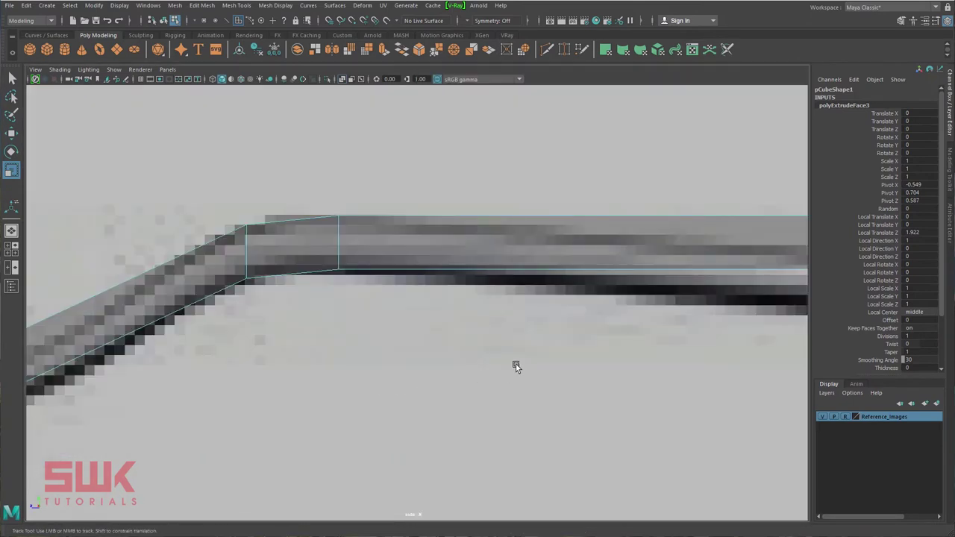
{"action": "scroll", "coordinate": [337, 367], "scroll_direction": "down", "scroll_amount": 5}
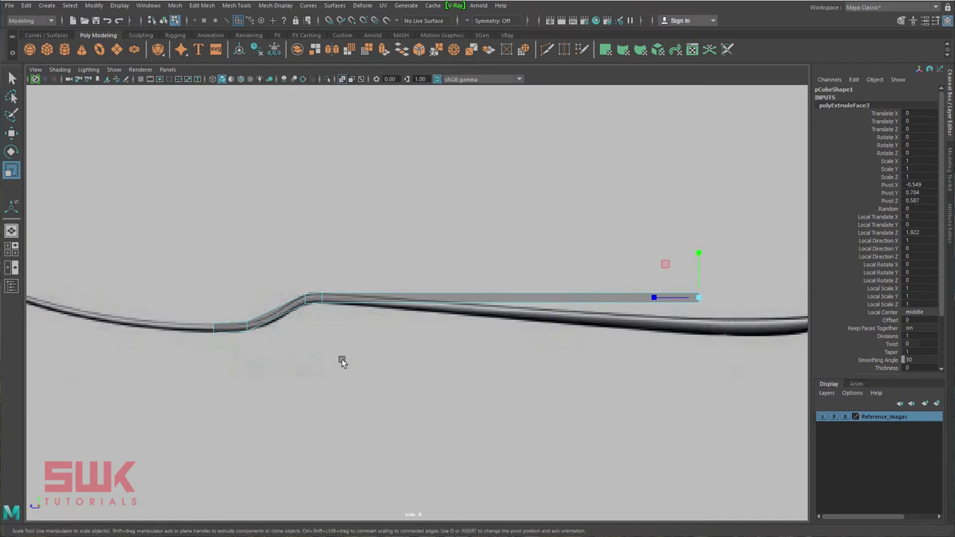
{"action": "middle_click_drag", "start_coordinate": [434, 326], "coordinate": [289, 337], "text": "alt"}
{"action": "right_click_drag", "start_coordinate": [490, 352], "coordinate": [602, 358], "text": "alt"}
{"action": "key", "text": "f"}
{"action": "right_click_drag", "start_coordinate": [426, 256], "coordinate": [426, 224]}
{"action": "left_click_drag", "start_coordinate": [373, 248], "coordinate": [433, 302]}
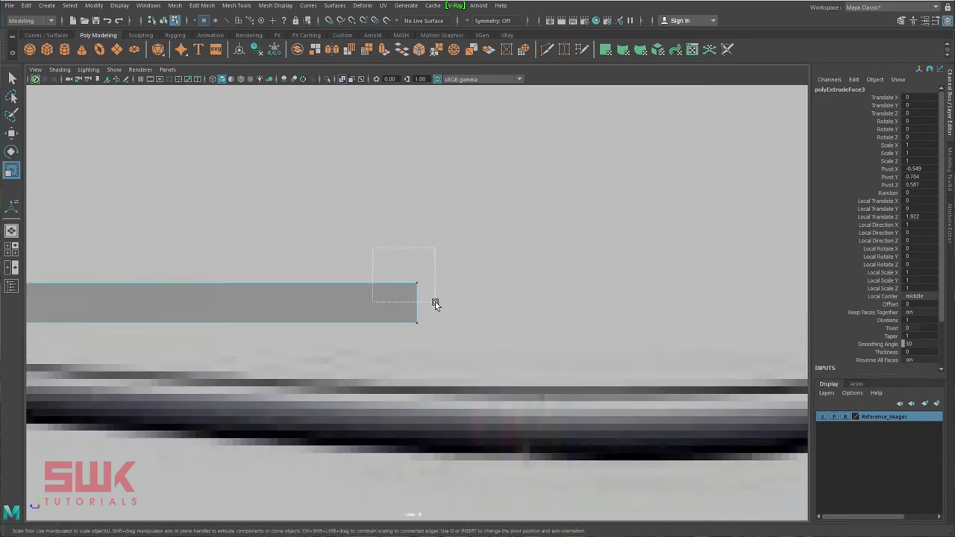
{"action": "left_click_drag", "start_coordinate": [445, 346], "coordinate": [445, 345]}
{"action": "key", "text": "w"}
{"action": "left_click_drag", "start_coordinate": [418, 258], "coordinate": [417, 364]}
{"action": "left_click_drag", "start_coordinate": [456, 398], "coordinate": [403, 442]}
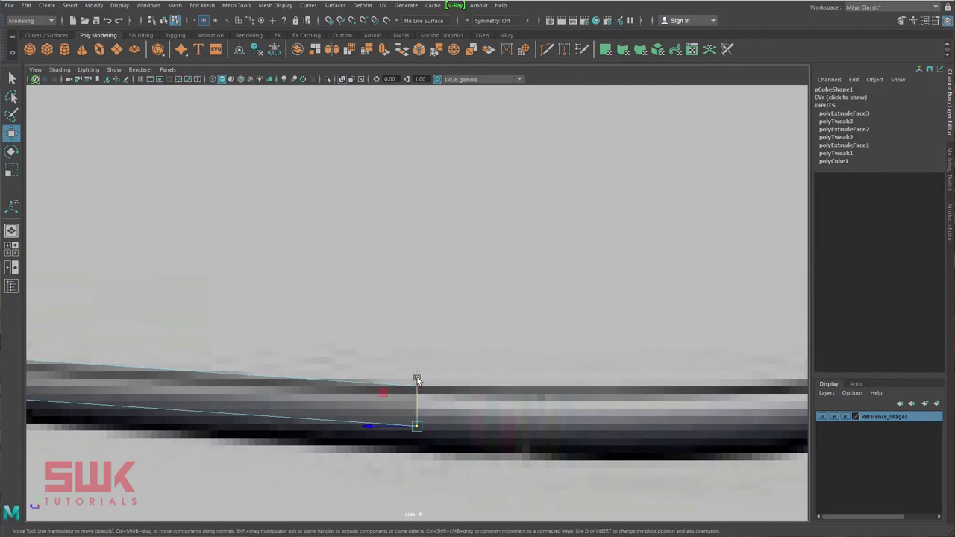
{"action": "left_click_drag", "start_coordinate": [418, 378], "coordinate": [415, 400]}
- Extrude the handle's end face about 0.647 in the top view, up to near the rounded tip
{"action": "key", "text": "space"}
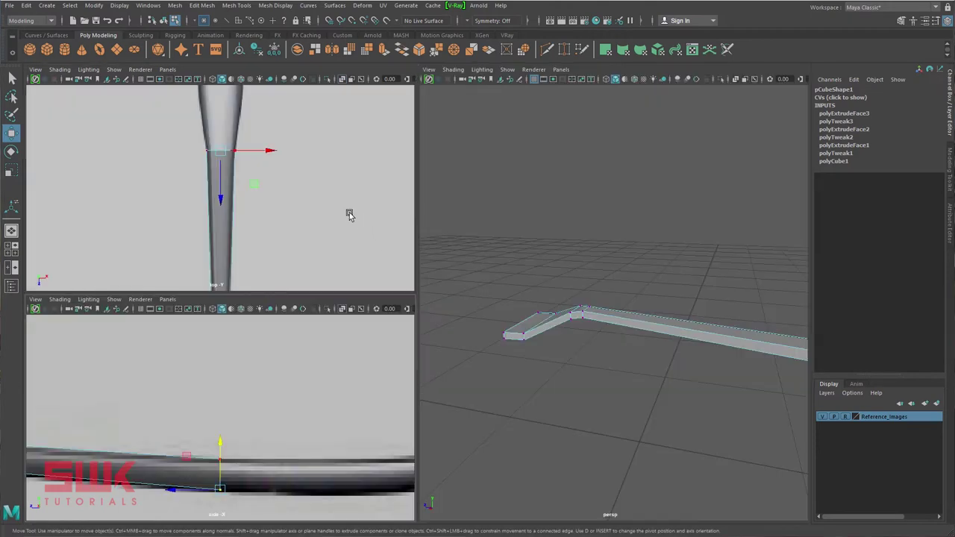
{"action": "scroll", "coordinate": [340, 215], "scroll_direction": "down", "scroll_amount": 6}
{"action": "key", "text": "q"}
{"action": "left_click_drag", "start_coordinate": [635, 376], "coordinate": [625, 300], "text": "alt"}
{"action": "right_click_drag", "start_coordinate": [630, 302], "coordinate": [634, 317]}
{"action": "left_click", "coordinate": [639, 306]}
{"action": "key", "text": "space"}
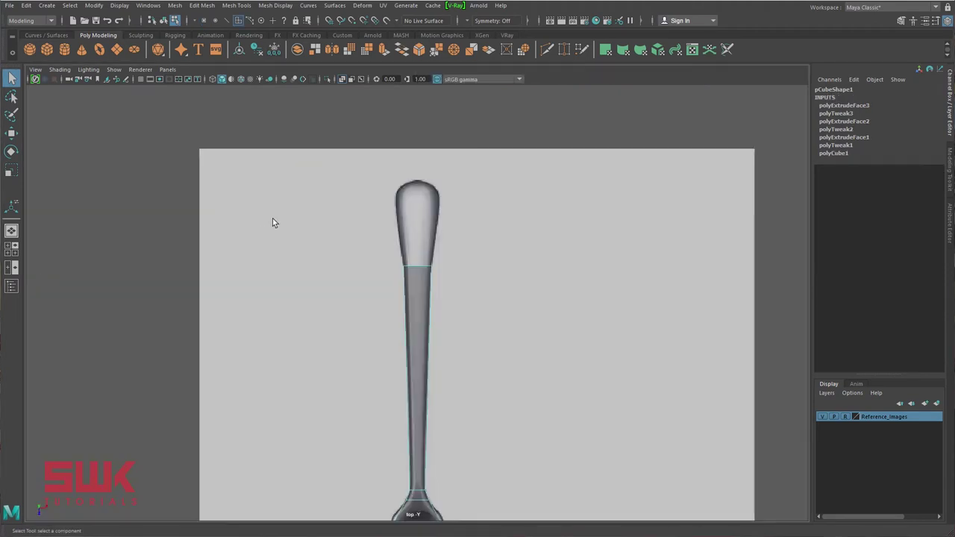
{"action": "right_click_drag", "start_coordinate": [382, 214], "coordinate": [379, 239], "text": "shift"}
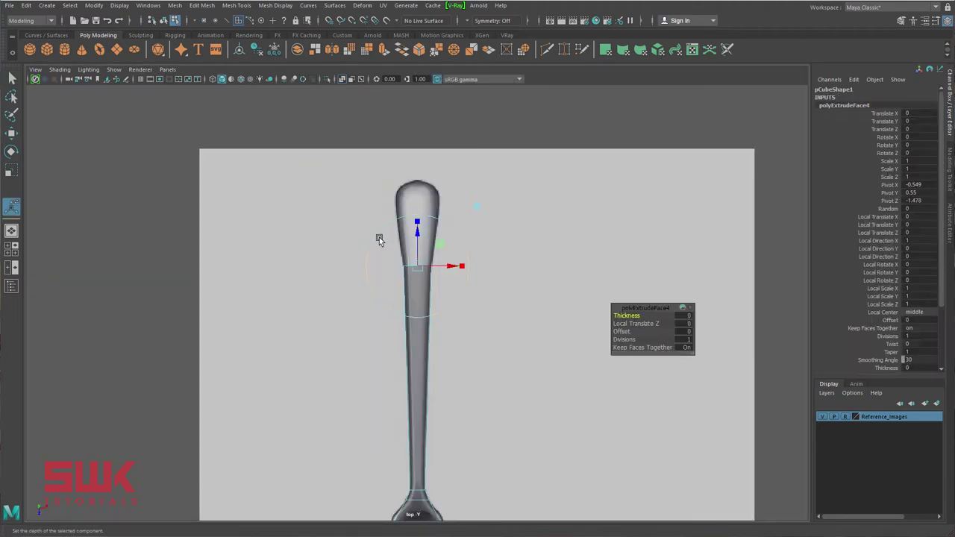
{"action": "left_click_drag", "start_coordinate": [416, 242], "coordinate": [420, 167]}
{"action": "key", "text": "w"}
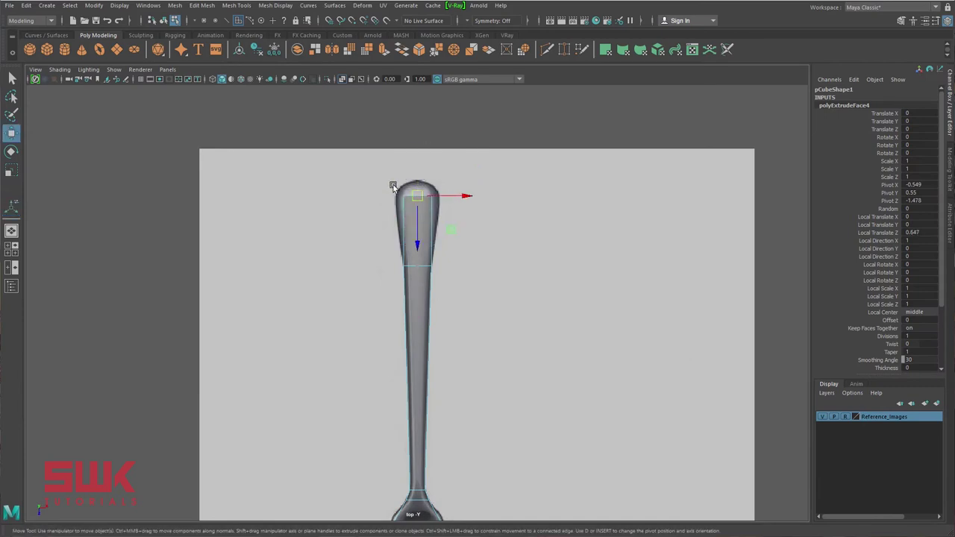
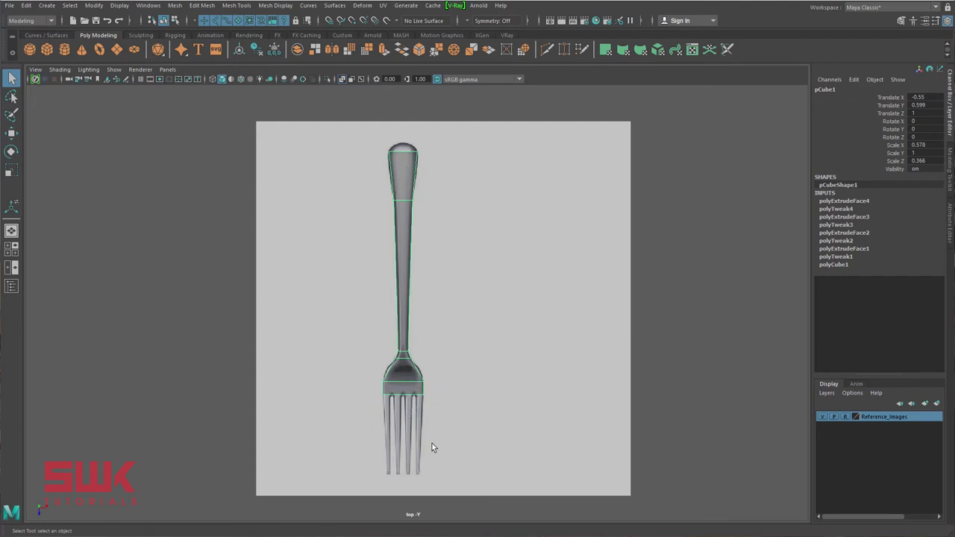
- Insert an edge loop across the fork head in the top view, about midway along its tapered section
{"action": "scroll", "coordinate": [431, 446], "scroll_direction": "up", "scroll_amount": 8}
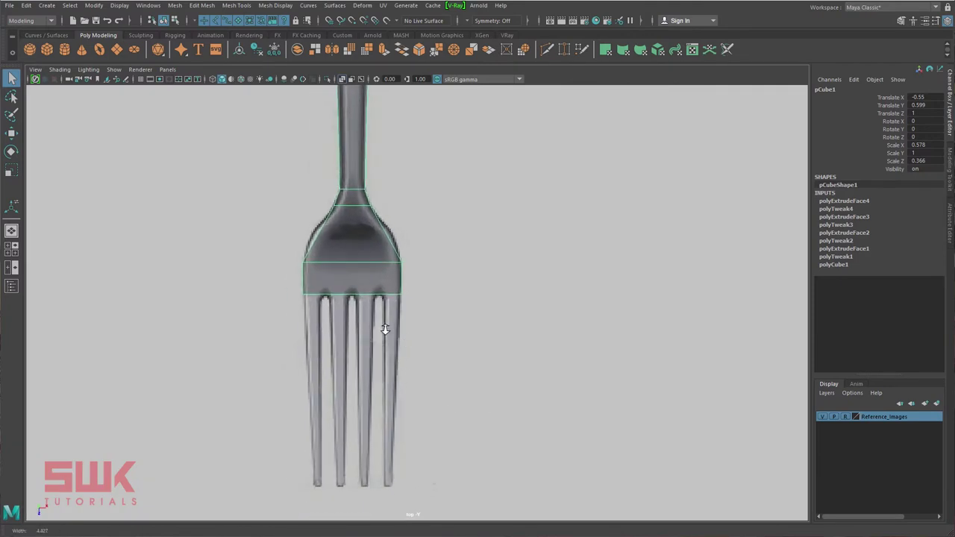
{"action": "scroll", "coordinate": [384, 331], "scroll_direction": "up", "scroll_amount": 1}
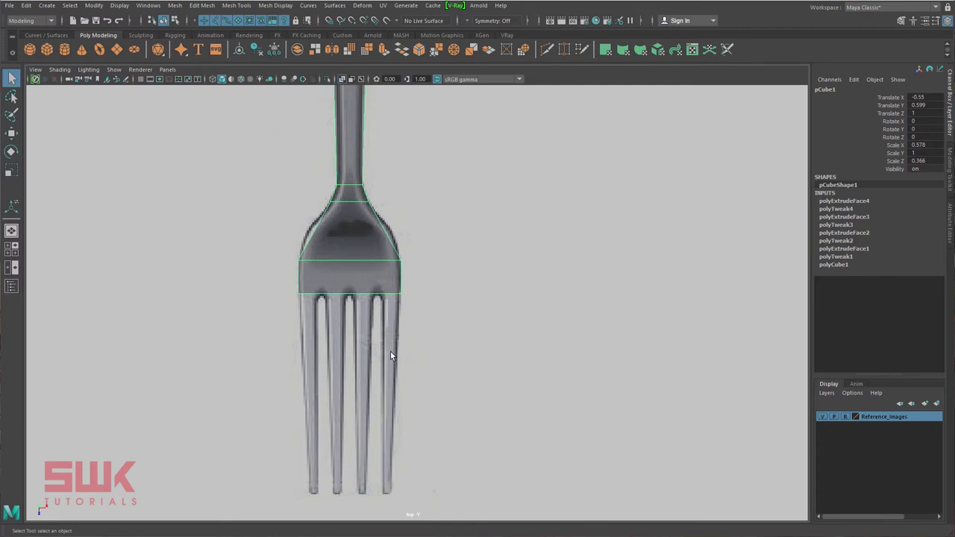
{"action": "key", "text": "space"}
{"action": "key", "text": "f"}
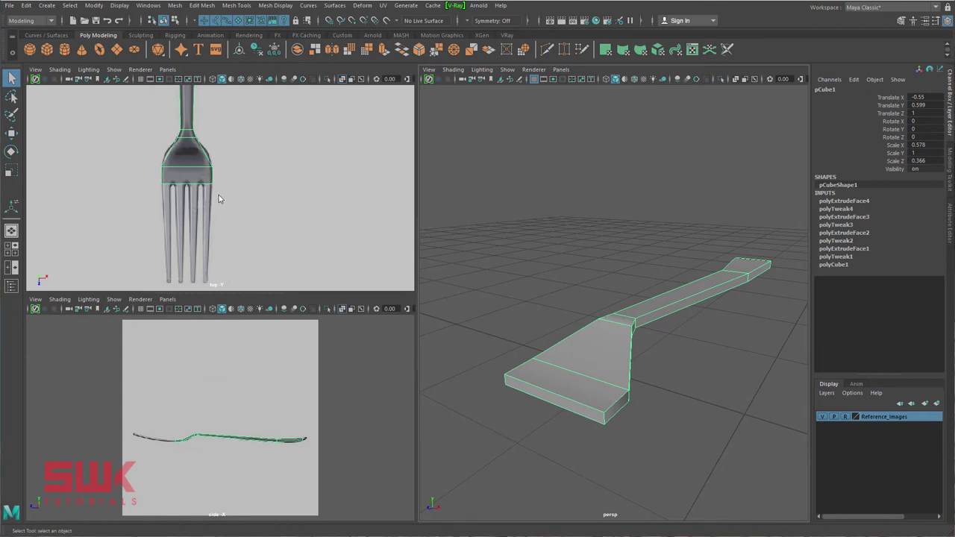
{"action": "key", "text": "space"}
{"action": "scroll", "coordinate": [234, 214], "scroll_direction": "up", "scroll_amount": 3}
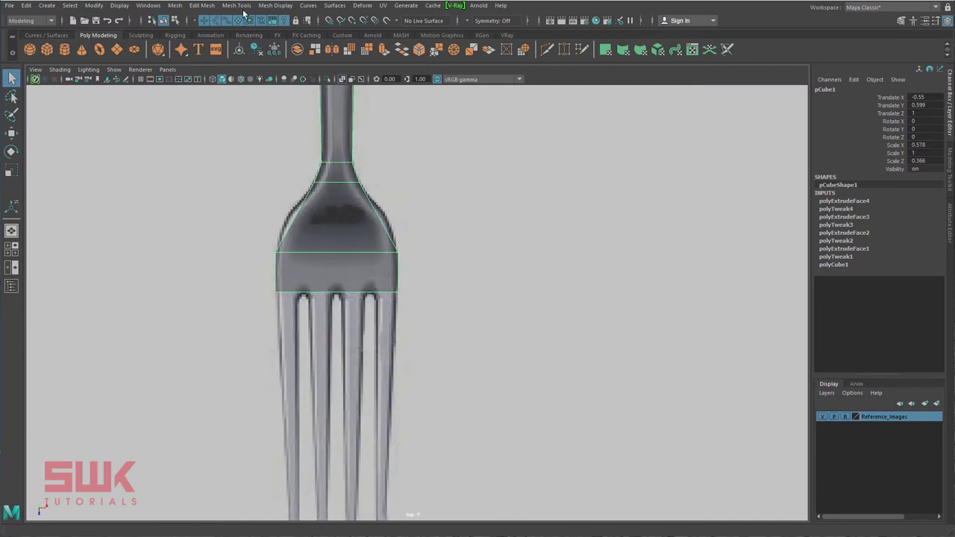
{"action": "left_click", "coordinate": [237, 6]}
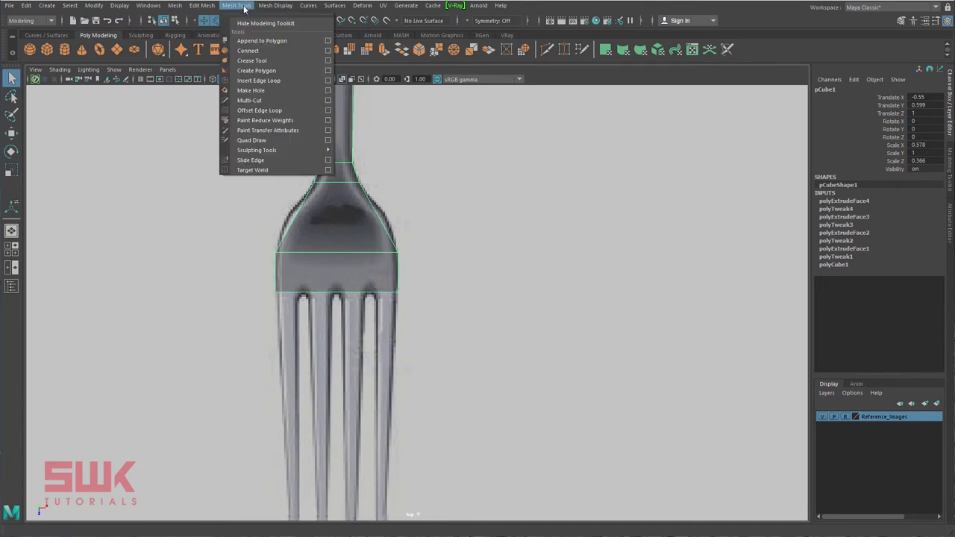
{"action": "left_click", "coordinate": [262, 83]}
{"action": "right_click_drag", "start_coordinate": [282, 163], "coordinate": [437, 221], "text": "alt"}
{"action": "middle_click_drag", "start_coordinate": [437, 222], "coordinate": [497, 310], "text": "alt"}
{"action": "right_click_drag", "start_coordinate": [497, 311], "coordinate": [504, 314], "text": "alt"}
{"action": "left_click_drag", "start_coordinate": [433, 285], "coordinate": [433, 281]}
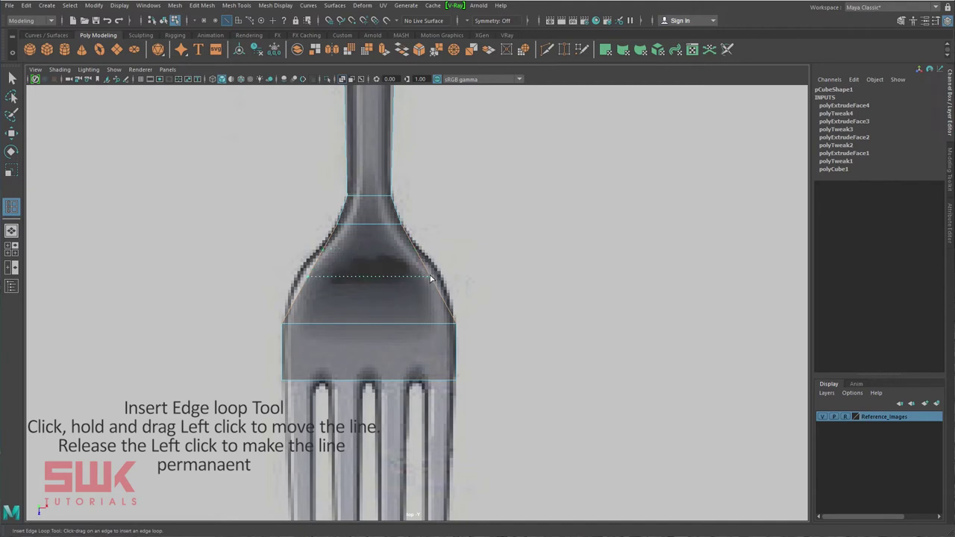
- Scale the new edge loop to about 1.2 in X to match the head's outline and lower it onto the side profile
{"action": "left_click_drag", "start_coordinate": [431, 279], "coordinate": [422, 280]}
{"action": "key", "text": "r"}
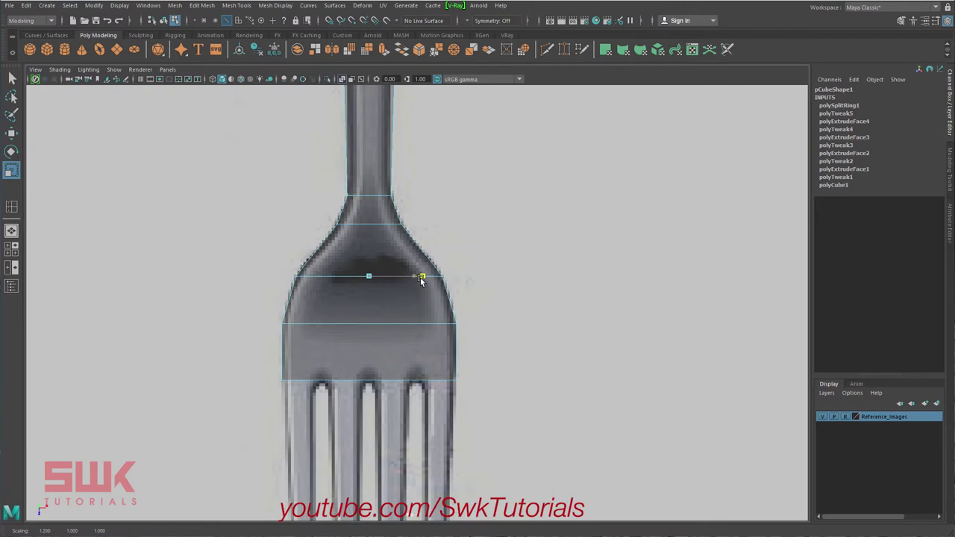
{"action": "key", "text": "space"}
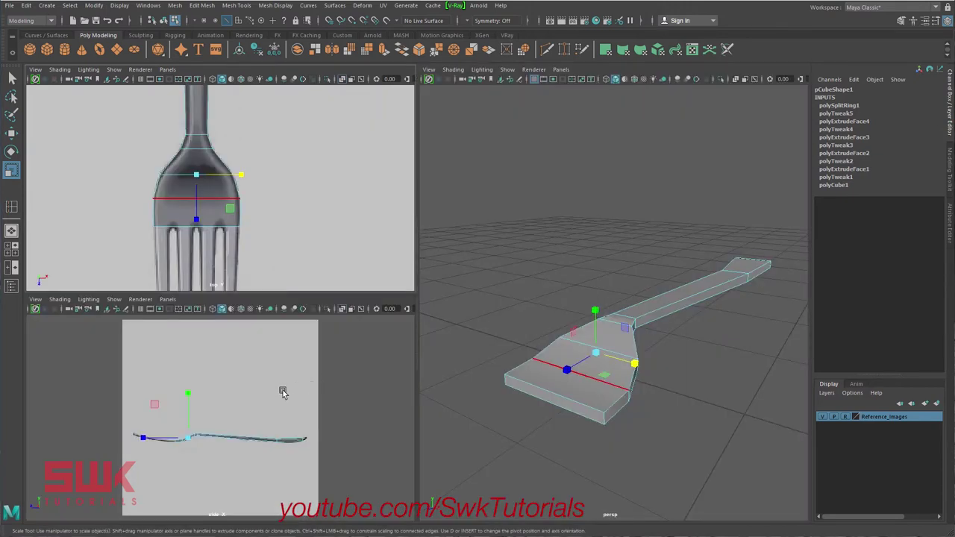
{"action": "key", "text": "f"}
{"action": "key", "text": "w"}
{"action": "left_click_drag", "start_coordinate": [220, 373], "coordinate": [220, 384]}
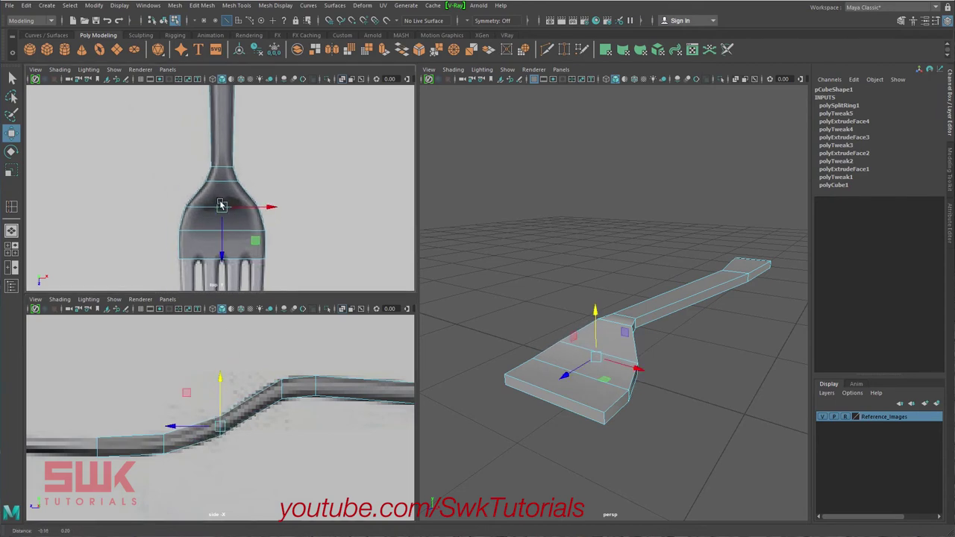
- Select the edge loop where the head meets the neck and scale it along X to fit the reference outline
{"action": "key", "text": "f"}
{"action": "right_click_drag", "start_coordinate": [246, 188], "coordinate": [322, 223], "text": "alt"}
{"action": "double_click", "coordinate": [257, 181]}
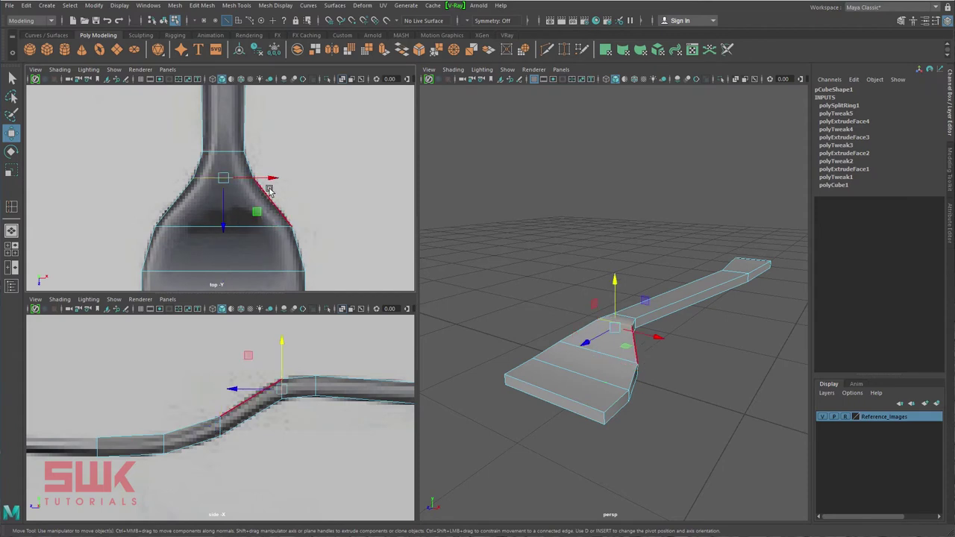
{"action": "key", "text": "r"}
{"action": "left_click_drag", "start_coordinate": [267, 179], "coordinate": [269, 179]}
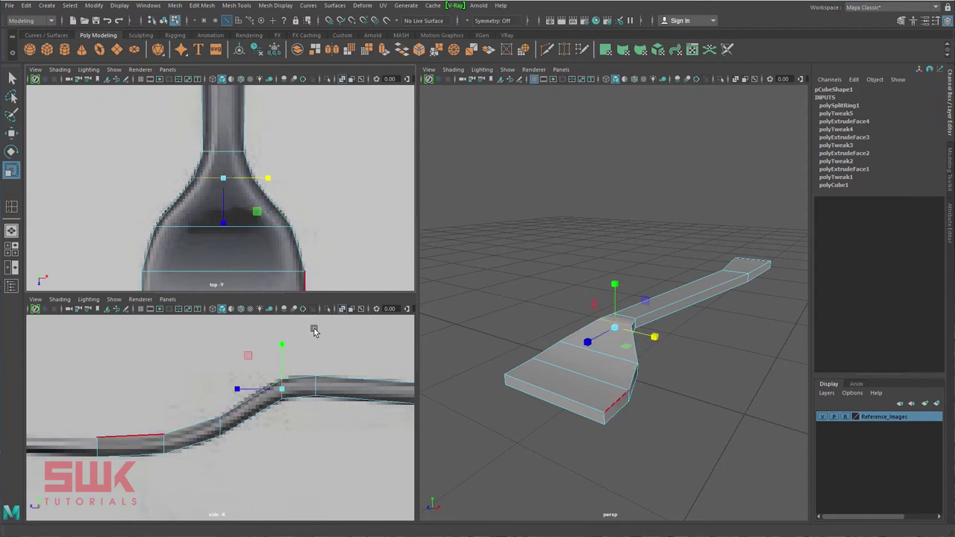
- Insert six lengthwise edge loops through the fork, one on each side of the three gaps between the tines
{"action": "key", "text": "w"}
{"action": "middle_click_drag", "start_coordinate": [254, 256], "coordinate": [272, 215], "text": "alt"}
{"action": "key", "text": "q"}
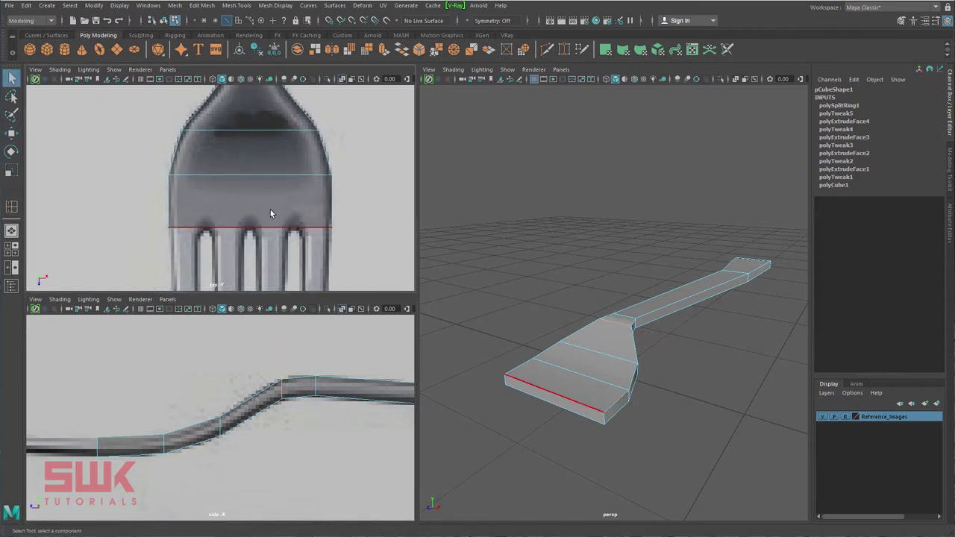
{"action": "right_click_drag", "start_coordinate": [270, 209], "coordinate": [315, 195]}
{"action": "key", "text": "space"}
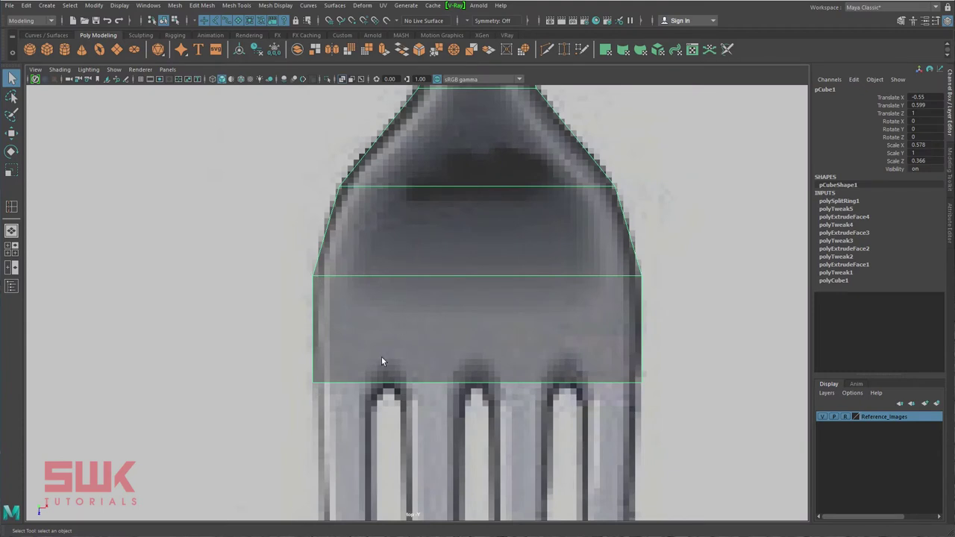
{"action": "left_click", "coordinate": [234, 6]}
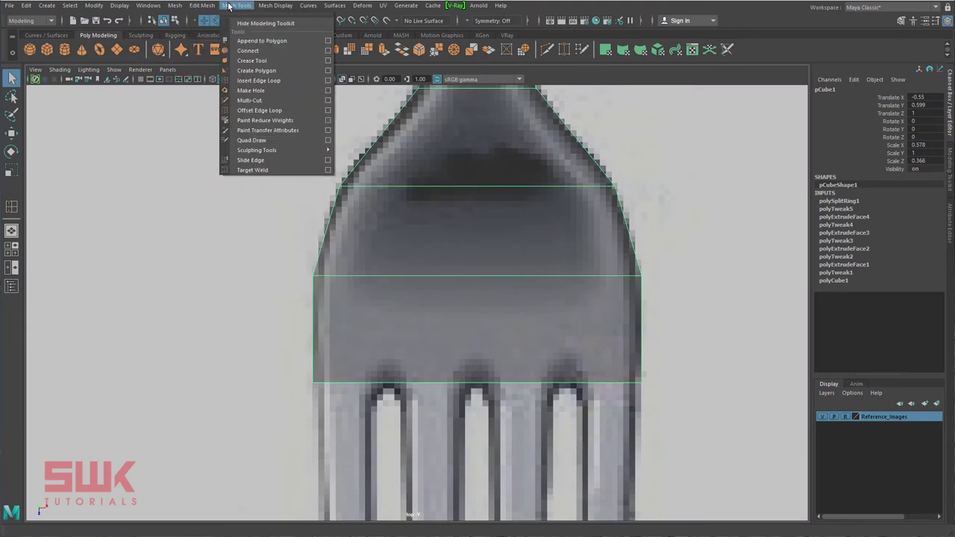
{"action": "left_click", "coordinate": [258, 79]}
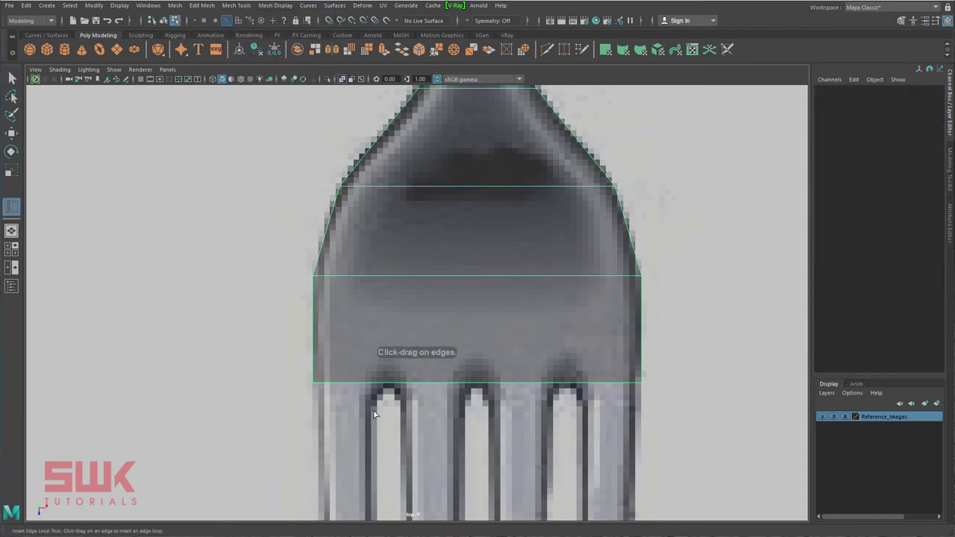
{"action": "scroll", "coordinate": [418, 373], "scroll_direction": "up", "scroll_amount": 2}
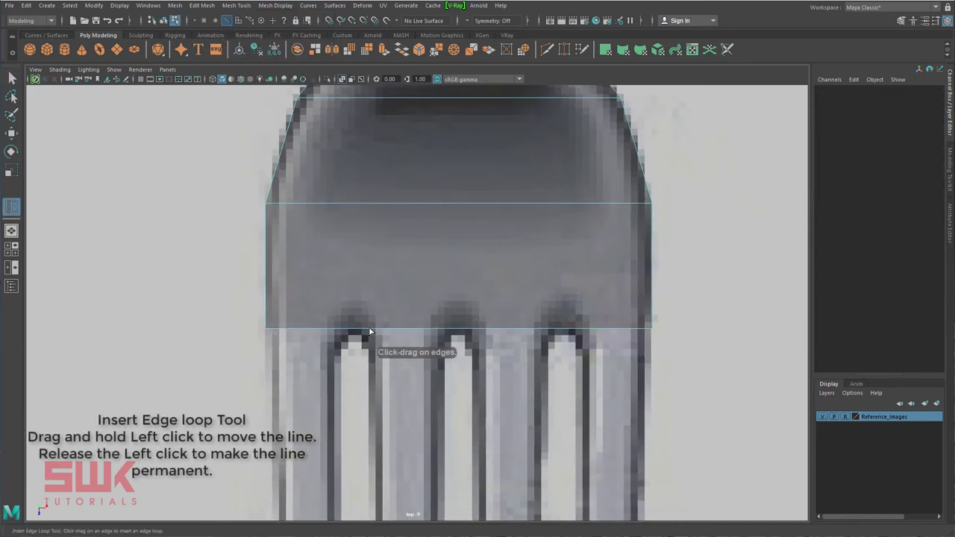
{"action": "left_click_drag", "start_coordinate": [355, 333], "coordinate": [369, 354]}
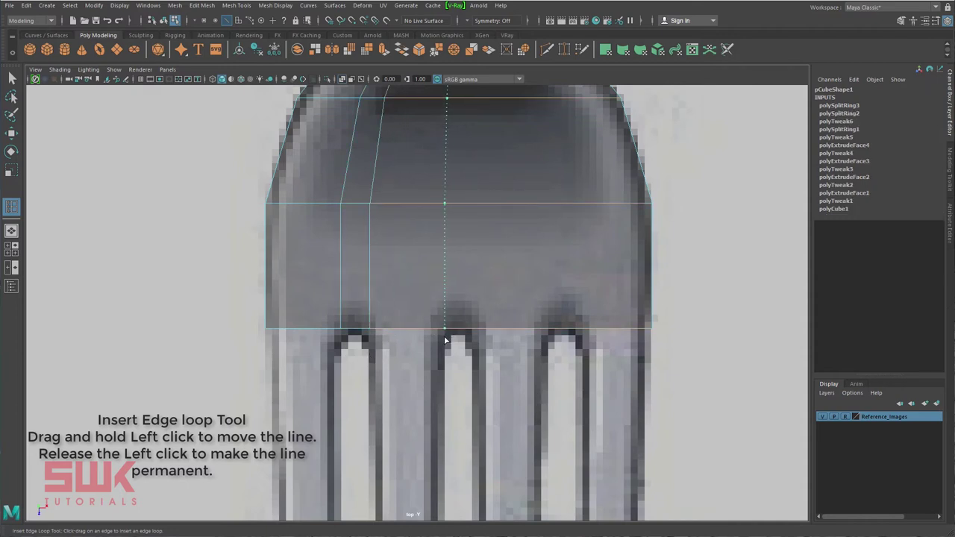
{"action": "left_click_drag", "start_coordinate": [446, 341], "coordinate": [473, 340]}
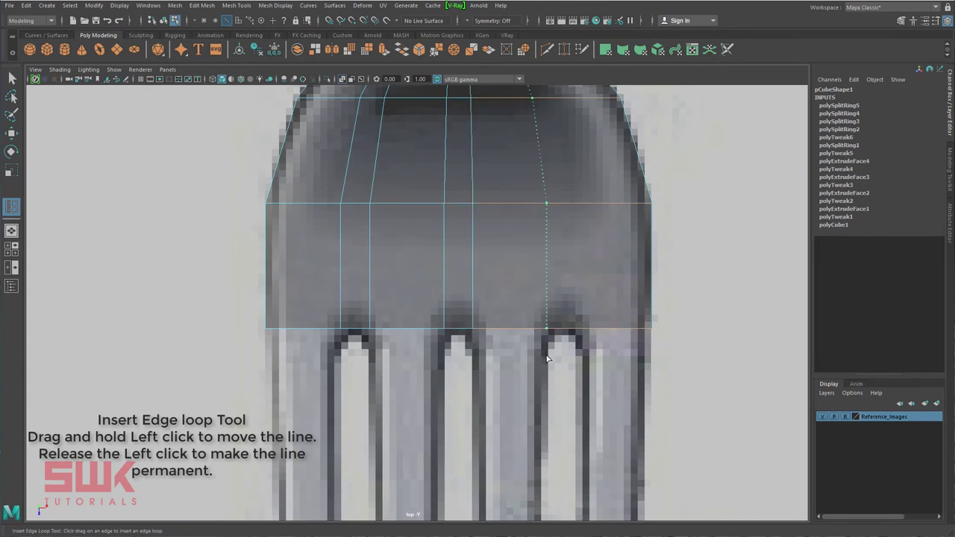
{"action": "left_click_drag", "start_coordinate": [546, 358], "coordinate": [583, 348]}
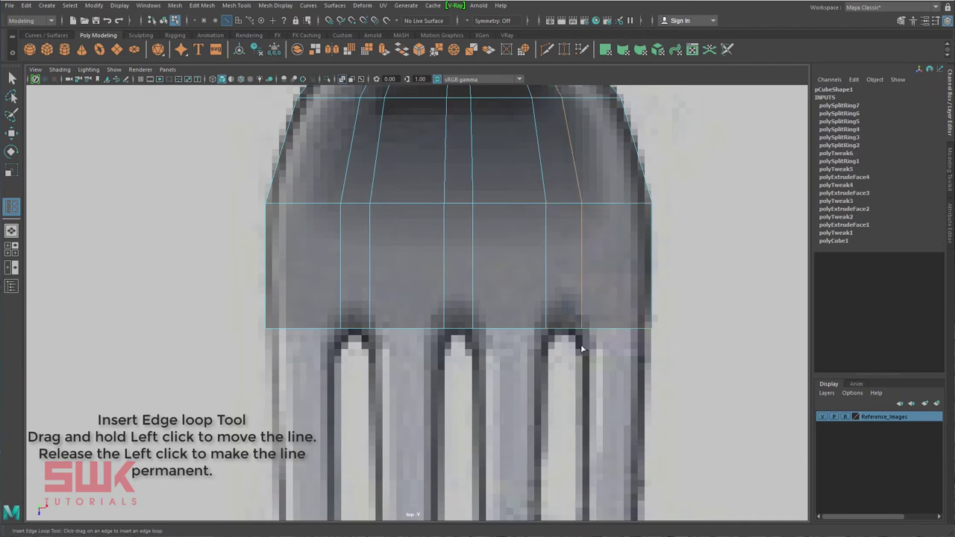
- Select the four end faces of the fork head where the tines start, skipping the narrow gap faces between them
{"action": "key", "text": "q"}
{"action": "key", "text": "space"}
{"action": "key", "text": "space"}
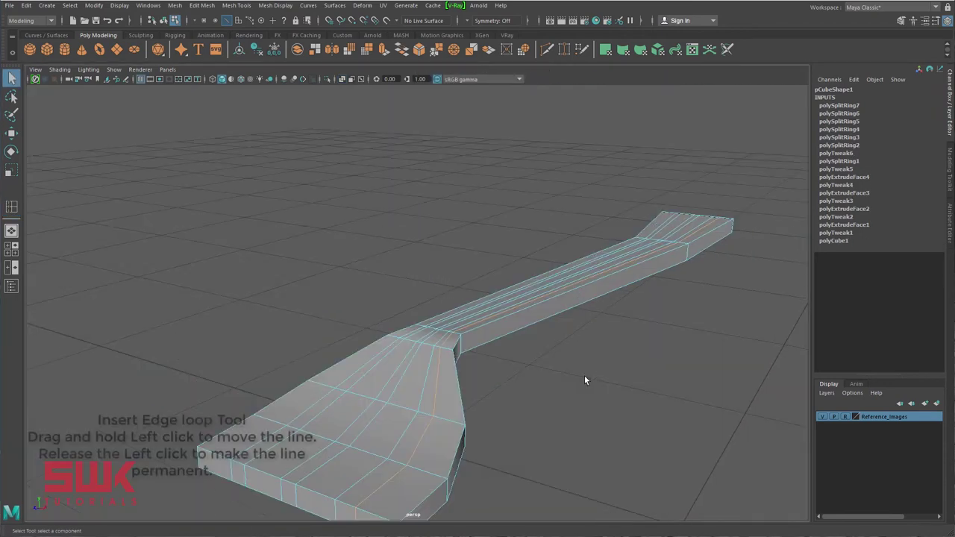
{"action": "left_click_drag", "start_coordinate": [550, 380], "coordinate": [572, 316], "text": "alt"}
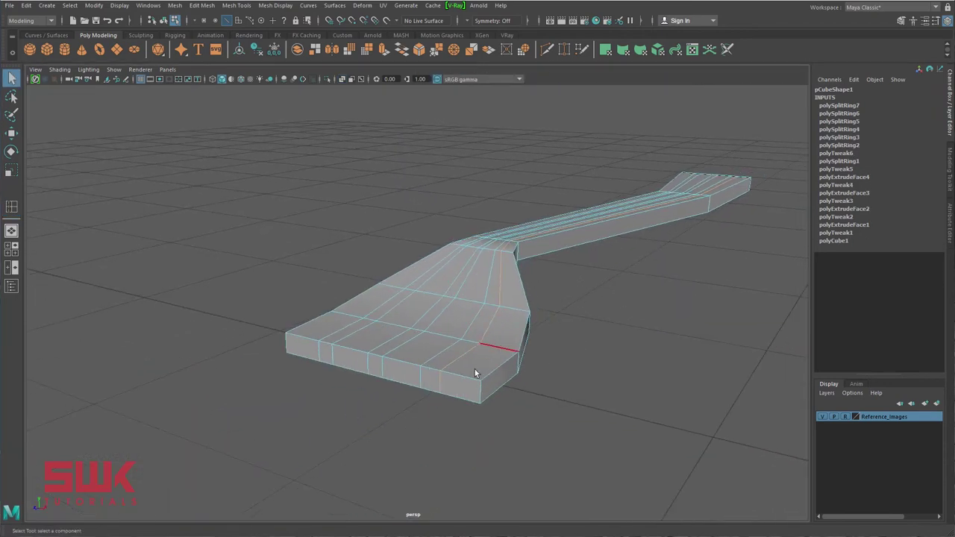
{"action": "right_click_drag", "start_coordinate": [475, 369], "coordinate": [475, 394]}
{"action": "left_click", "coordinate": [466, 392]}
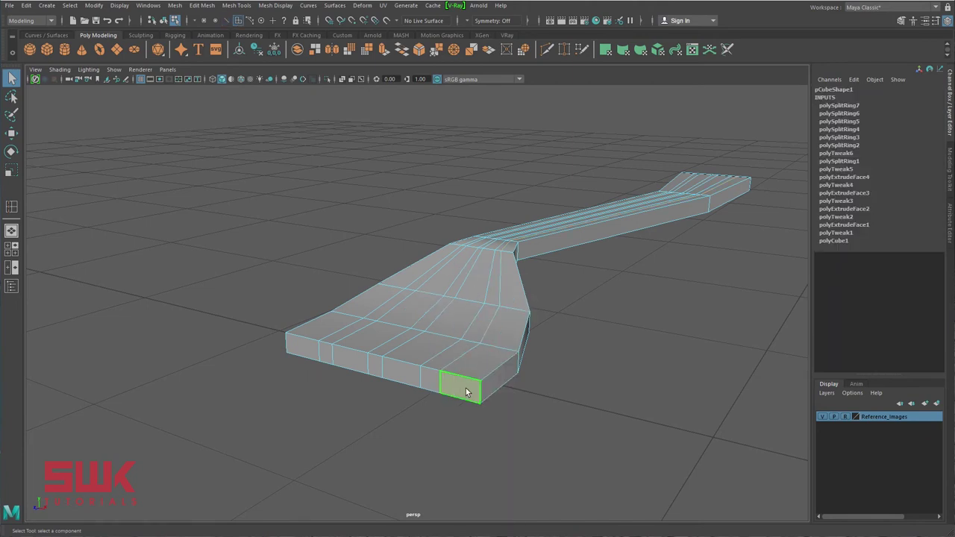
{"action": "left_click", "coordinate": [388, 367], "text": "shift"}
{"action": "left_click", "coordinate": [348, 358], "text": "shift"}
{"action": "left_click", "coordinate": [303, 353], "text": "shift"}
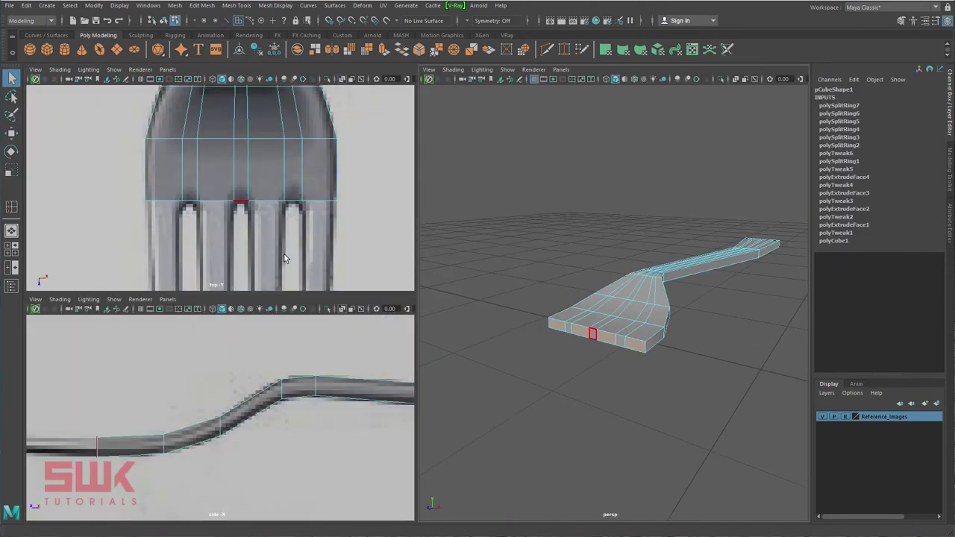
- Extrude the four selected faces to the tine tips of the top reference, with a Local Translate Z of about 1.09
{"action": "scroll", "coordinate": [266, 174], "scroll_direction": "down", "scroll_amount": 3}
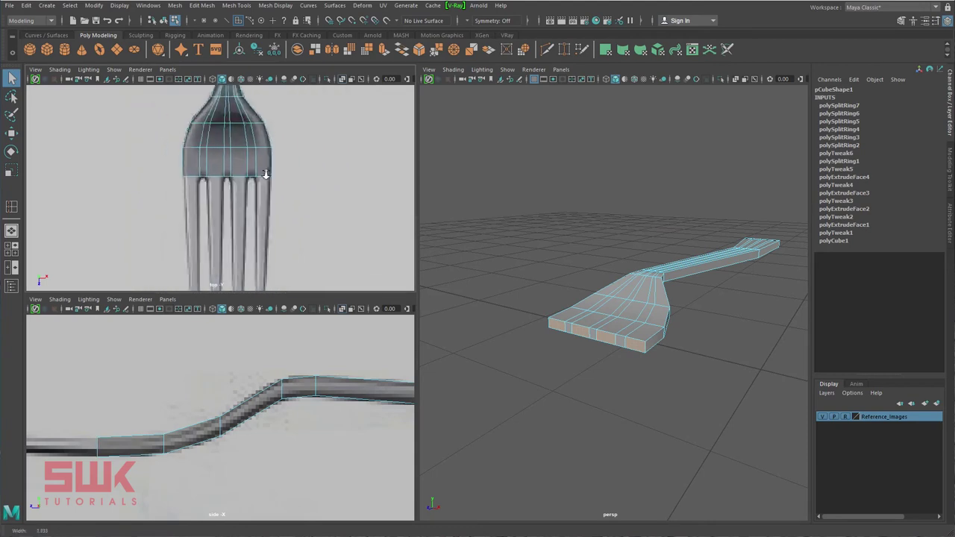
{"action": "scroll", "coordinate": [265, 173], "scroll_direction": "down", "scroll_amount": 2}
{"action": "right_click_drag", "start_coordinate": [284, 150], "coordinate": [280, 177], "text": "shift"}
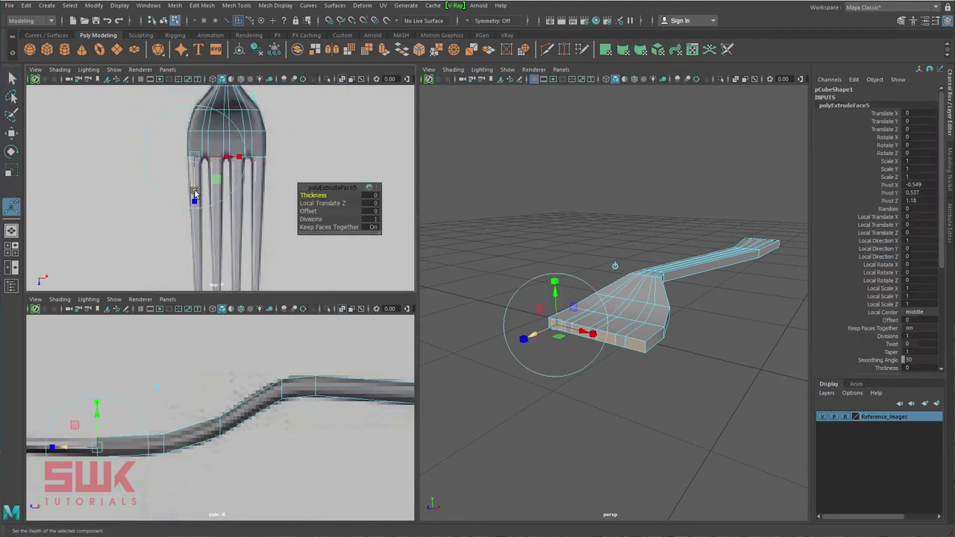
{"action": "left_click_drag", "start_coordinate": [194, 195], "coordinate": [176, 345]}
{"action": "key", "text": "space"}
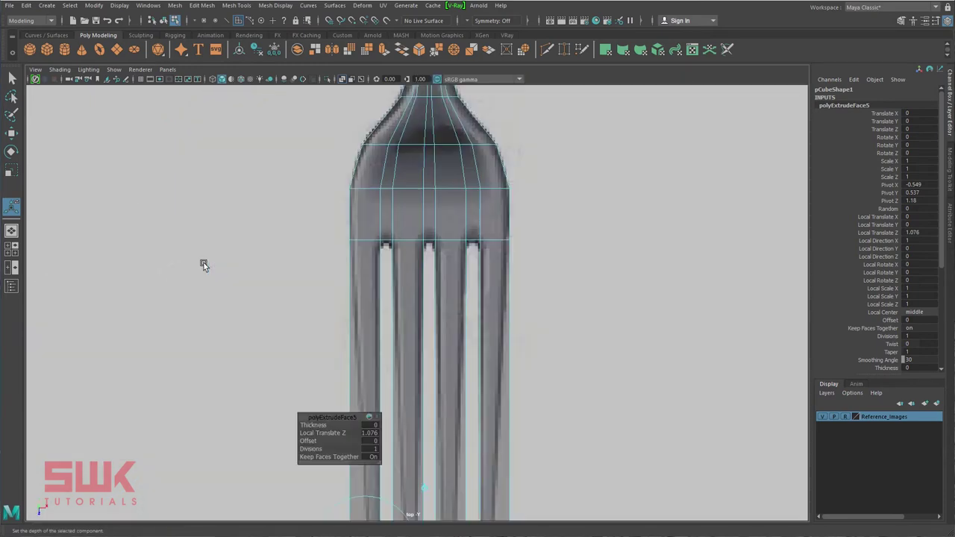
{"action": "scroll", "coordinate": [248, 283], "scroll_direction": "up", "scroll_amount": 2}
{"action": "scroll", "coordinate": [248, 283], "scroll_direction": "up", "scroll_amount": 2}
{"action": "middle_click_drag", "start_coordinate": [248, 283], "coordinate": [56, 197], "text": "alt"}
{"action": "left_click_drag", "start_coordinate": [325, 416], "coordinate": [524, 212]}
{"action": "middle_click_drag", "start_coordinate": [311, 307], "coordinate": [441, 349], "text": "alt"}
{"action": "left_click_drag", "start_coordinate": [223, 445], "coordinate": [223, 452]}
{"action": "right_click_drag", "start_coordinate": [358, 477], "coordinate": [418, 493], "text": "alt"}
{"action": "scroll", "coordinate": [418, 493], "scroll_direction": "up", "scroll_amount": 2}
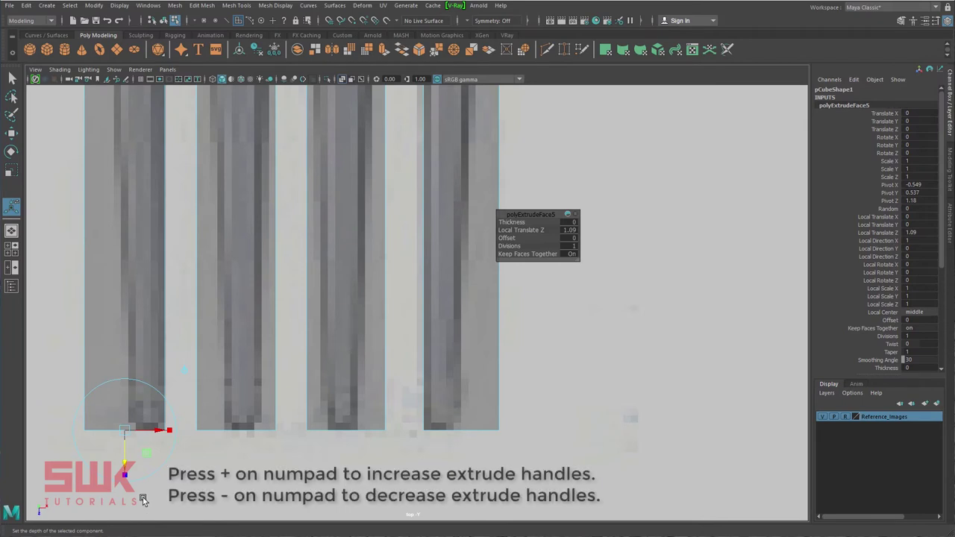
- Enlarge the extrude handles and narrow the extruded tip faces to a Local Scale X of about 0.42 to taper the tines
{"action": "key", "text": "KP_Add"}
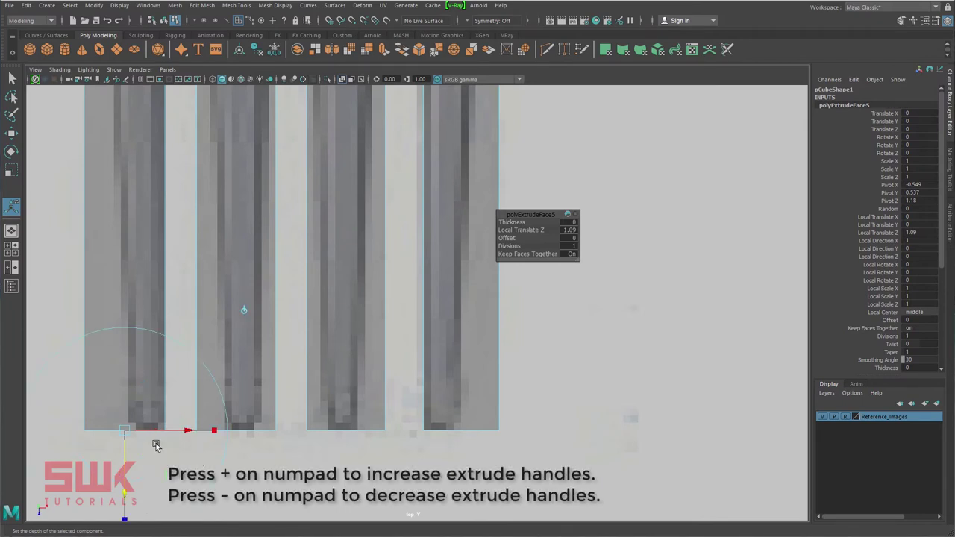
{"action": "left_click", "coordinate": [215, 431]}
{"action": "left_click_drag", "start_coordinate": [215, 433], "coordinate": [167, 422]}
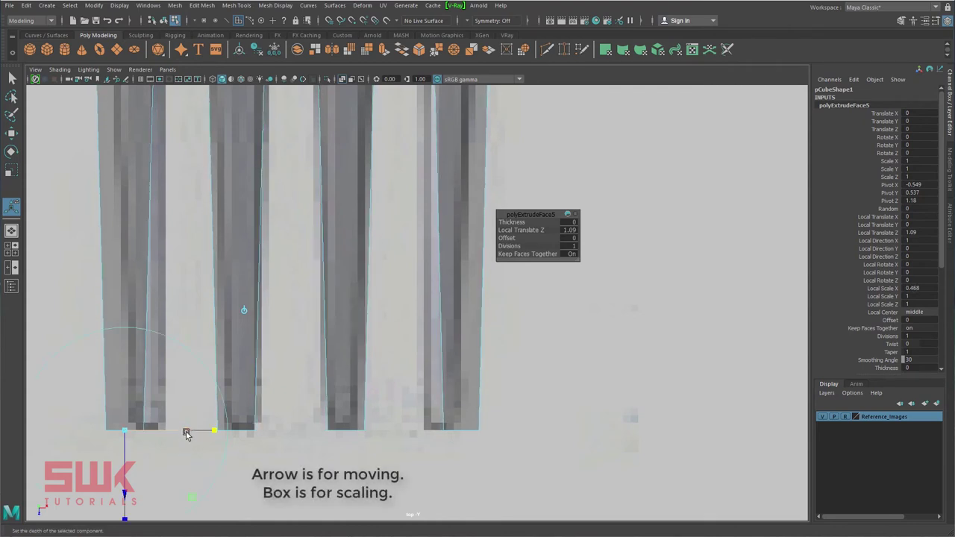
{"action": "left_click_drag", "start_coordinate": [187, 433], "coordinate": [208, 431]}
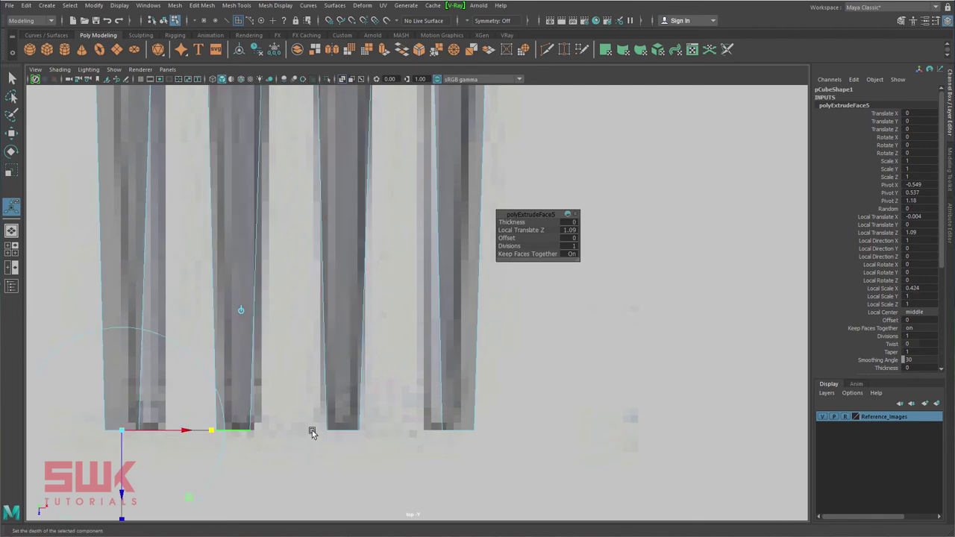
- Move the tip vertices of the misaligned tines sideways along X so each tine end matches the top reference
{"action": "right_click_drag", "start_coordinate": [464, 298], "coordinate": [415, 298]}
{"action": "left_click_drag", "start_coordinate": [496, 459], "coordinate": [496, 459]}
{"action": "key", "text": "w"}
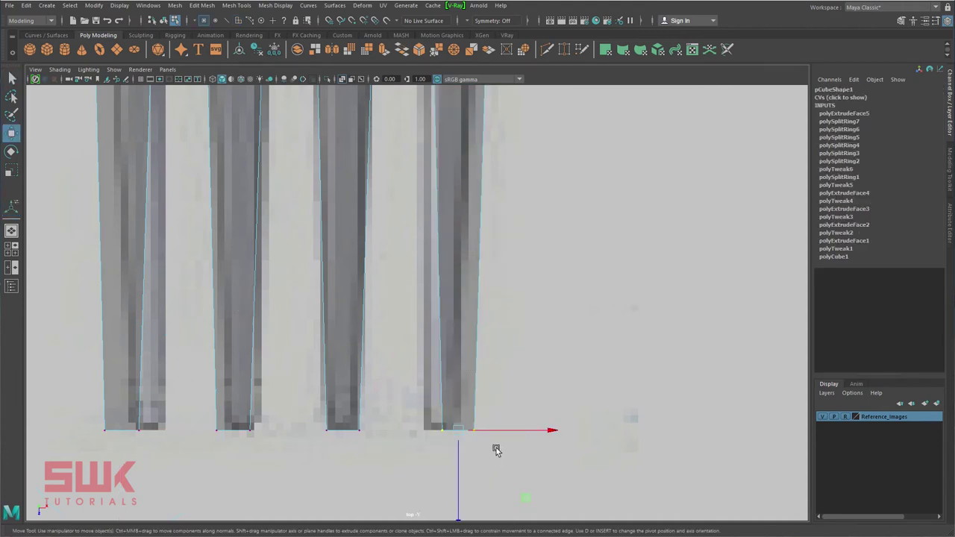
{"action": "left_click_drag", "start_coordinate": [550, 432], "coordinate": [535, 429]}
{"action": "left_click_drag", "start_coordinate": [203, 411], "coordinate": [294, 436]}
{"action": "left_click_drag", "start_coordinate": [157, 407], "coordinate": [74, 452]}
{"action": "left_click_drag", "start_coordinate": [173, 431], "coordinate": [201, 435]}
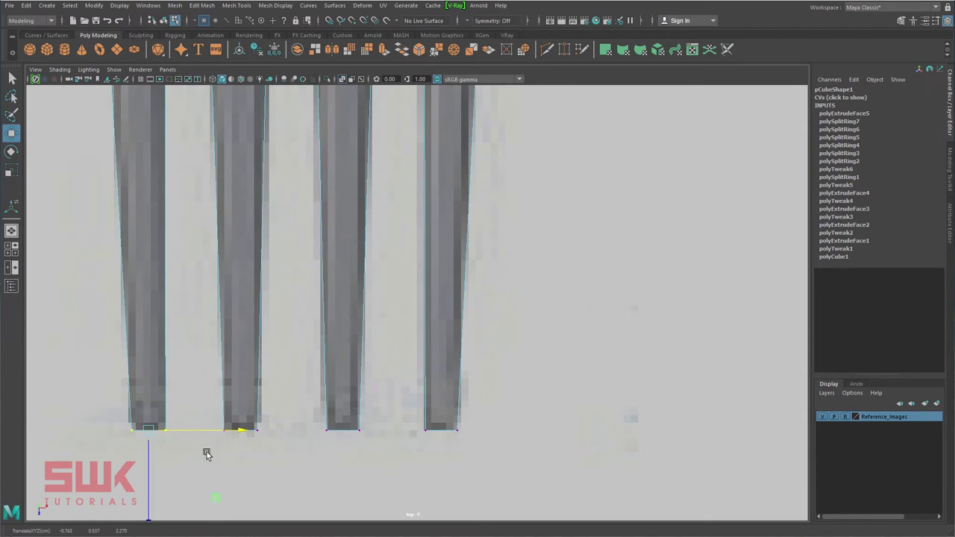
{"action": "key", "text": "q"}
- Select all tine tip vertices in the side view and raise them to the upturned end of the reference profile
{"action": "key", "text": "space"}
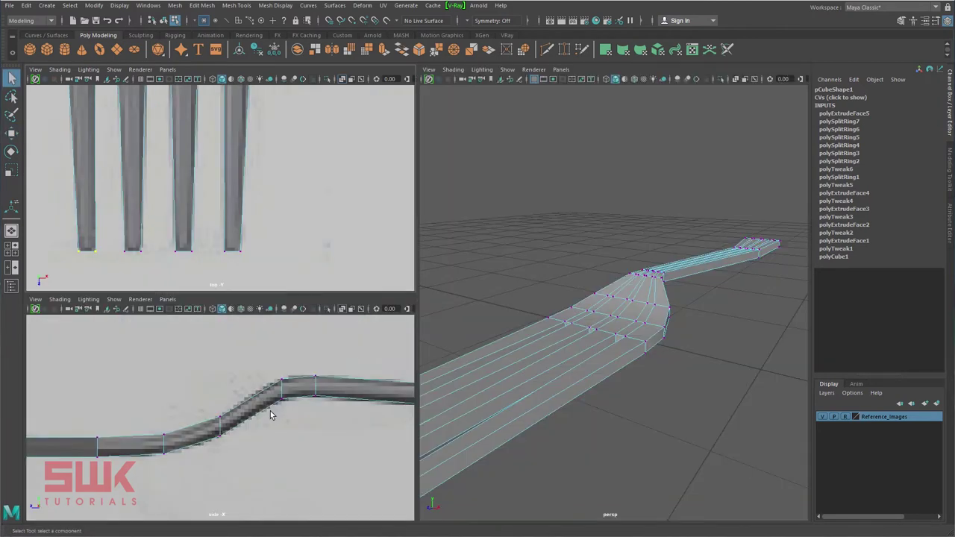
{"action": "key", "text": "space"}
{"action": "middle_click_drag", "start_coordinate": [209, 428], "coordinate": [626, 395], "text": "alt"}
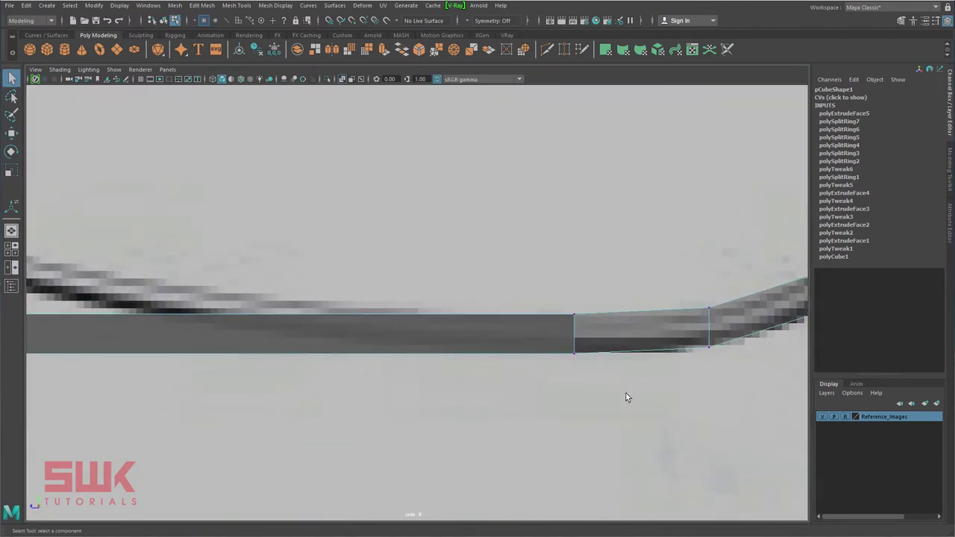
{"action": "middle_click_drag", "start_coordinate": [349, 378], "coordinate": [526, 414], "text": "alt"}
{"action": "scroll", "coordinate": [522, 394], "scroll_direction": "down", "scroll_amount": 5}
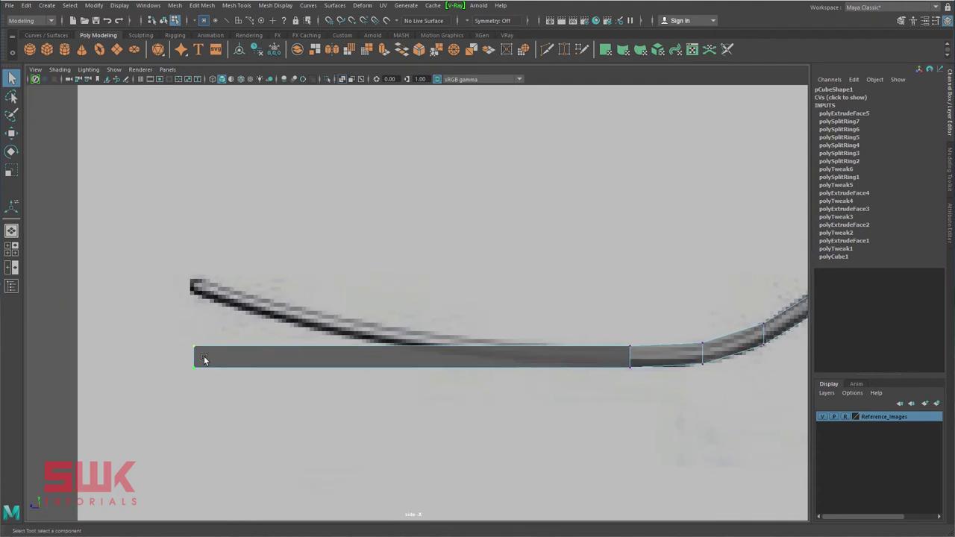
{"action": "key", "text": "w"}
{"action": "left_click_drag", "start_coordinate": [197, 331], "coordinate": [193, 246]}
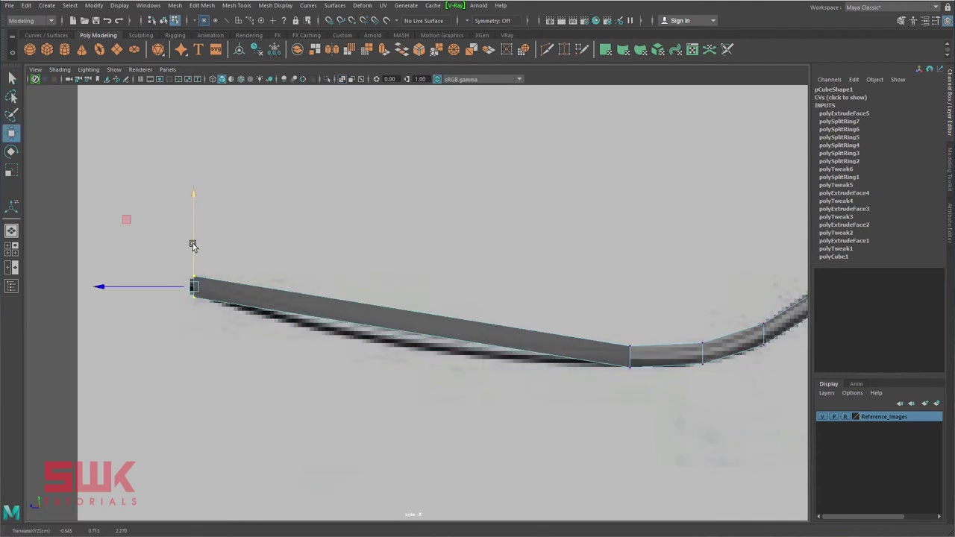
- Adjust the upper and lower tip vertices separately in the side view to fit the end of the reference tine
{"action": "key", "text": "f"}
{"action": "right_click_drag", "start_coordinate": [379, 323], "coordinate": [615, 402], "text": "alt"}
{"action": "middle_click_drag", "start_coordinate": [491, 345], "coordinate": [363, 369], "text": "alt"}
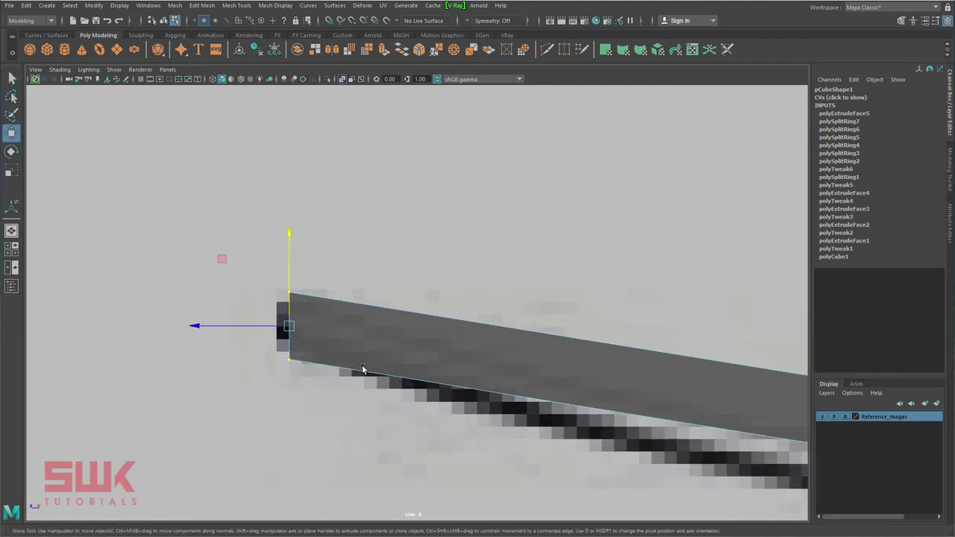
{"action": "left_click_drag", "start_coordinate": [358, 278], "coordinate": [297, 300]}
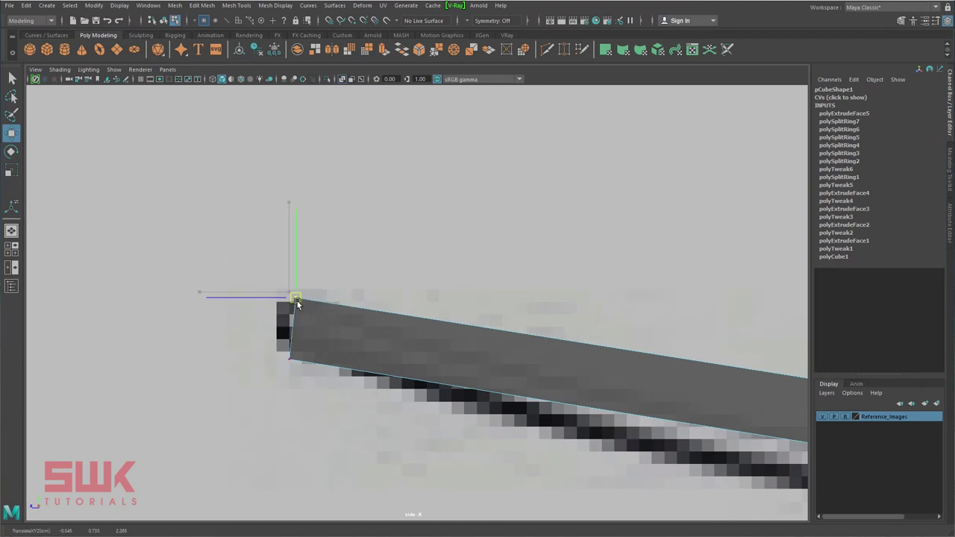
{"action": "scroll", "coordinate": [377, 367], "scroll_direction": "down", "scroll_amount": 5}
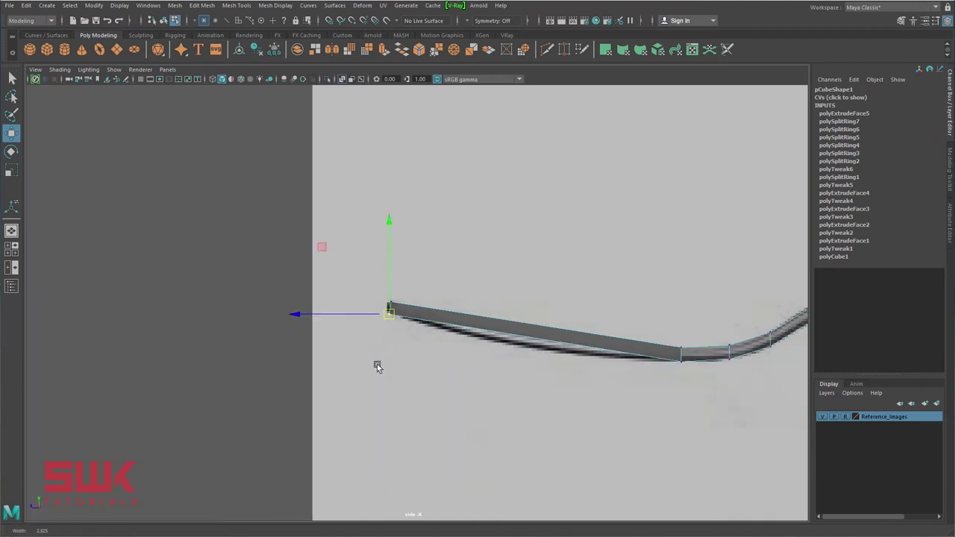
{"action": "middle_click_drag", "start_coordinate": [377, 366], "coordinate": [305, 390], "text": "alt"}
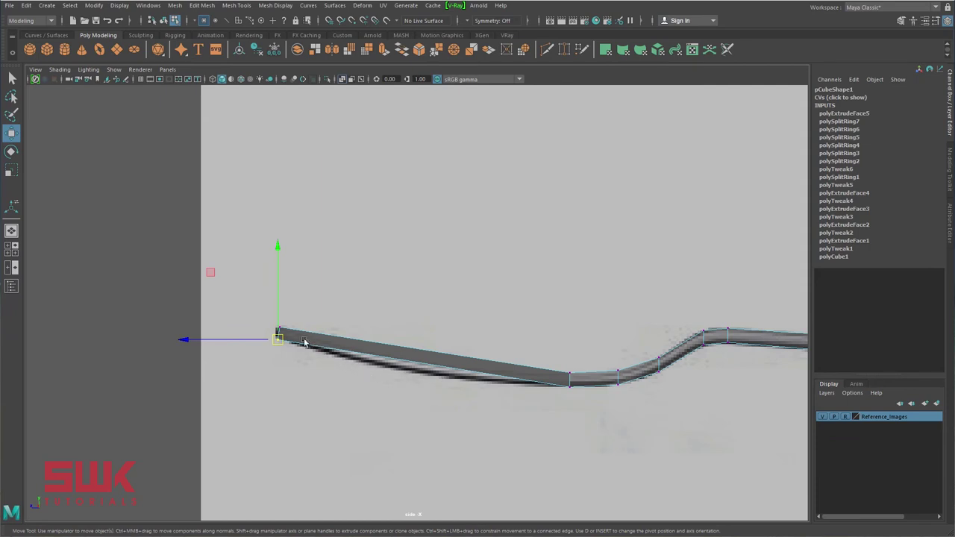
{"action": "scroll", "coordinate": [359, 378], "scroll_direction": "up", "scroll_amount": 1}
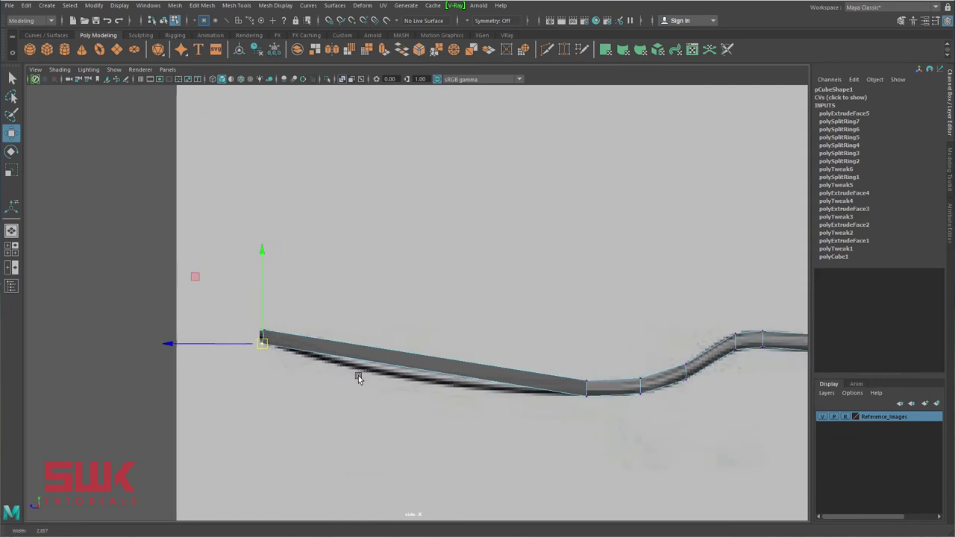
{"action": "scroll", "coordinate": [358, 378], "scroll_direction": "up", "scroll_amount": 3}
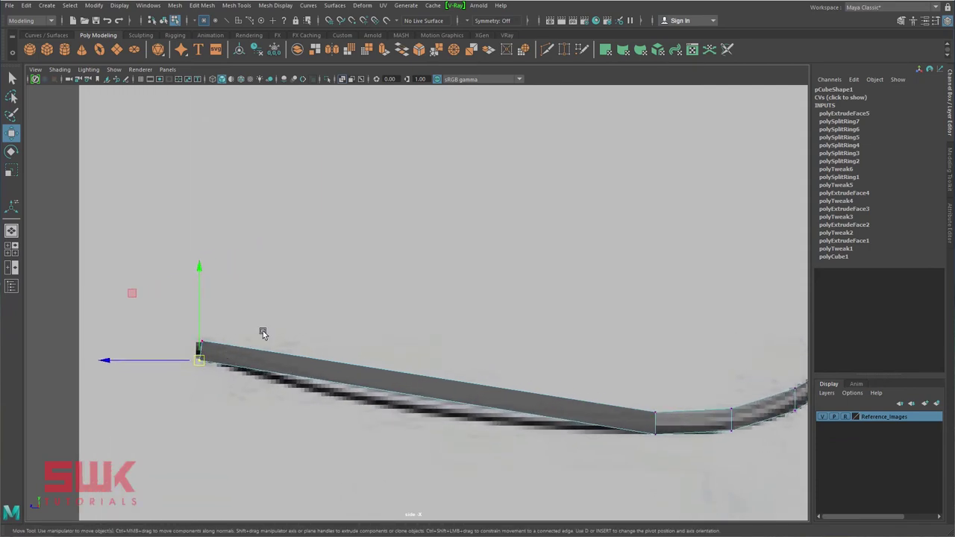
{"action": "key", "text": "q"}
- Insert an edge loop across one outer tine, about midway along its length
{"action": "key", "text": "space"}
{"action": "scroll", "coordinate": [249, 196], "scroll_direction": "up", "scroll_amount": 2}
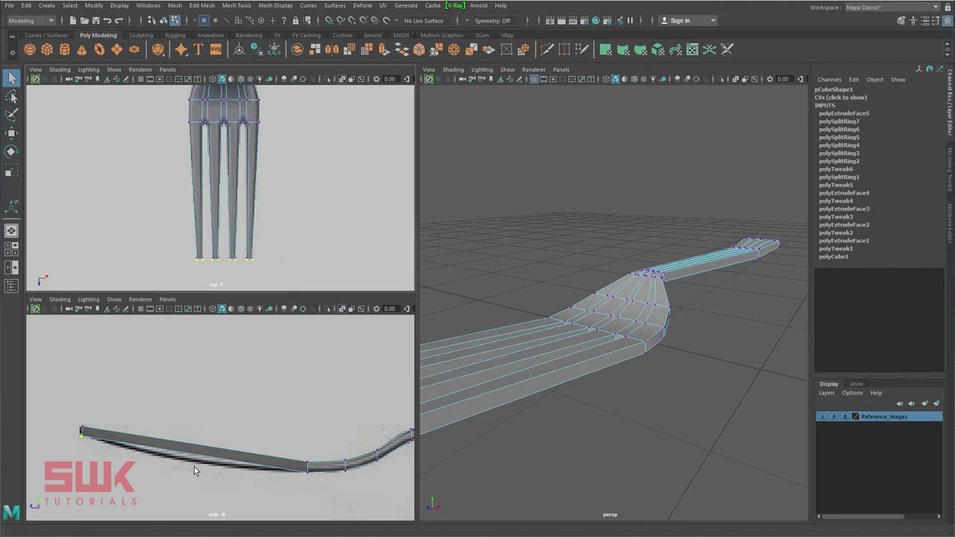
{"action": "right_click_drag", "start_coordinate": [197, 451], "coordinate": [248, 314]}
{"action": "left_click_drag", "start_coordinate": [224, 407], "coordinate": [207, 468]}
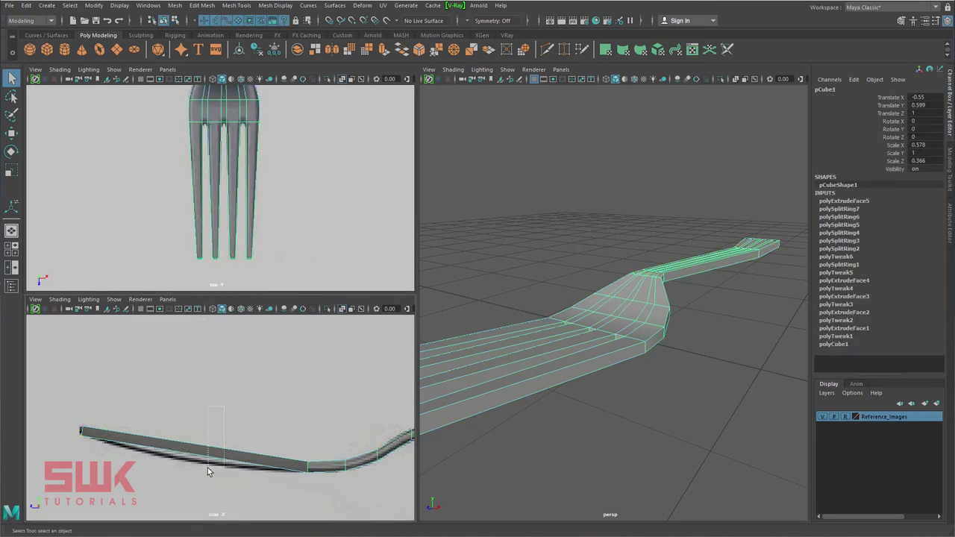
{"action": "left_click", "coordinate": [242, 6]}
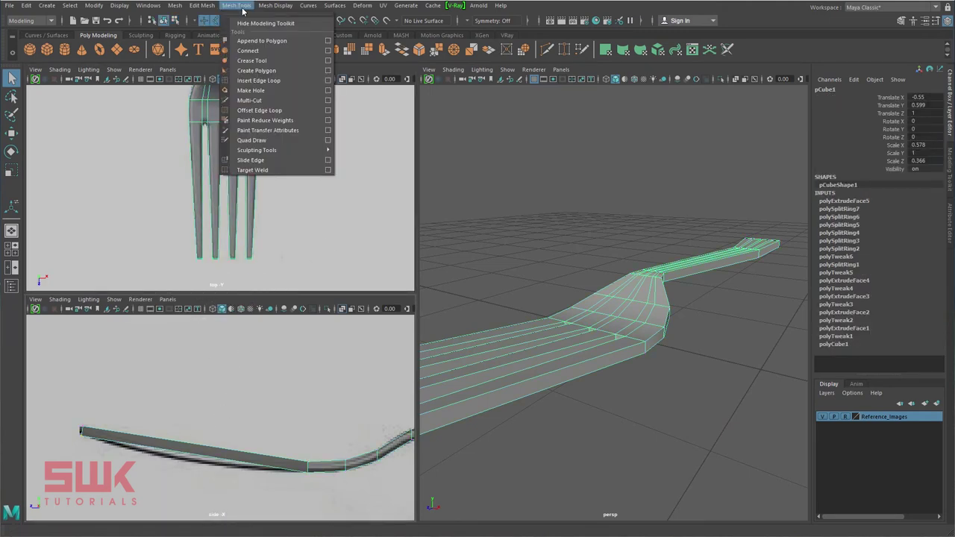
{"action": "left_click", "coordinate": [253, 81]}
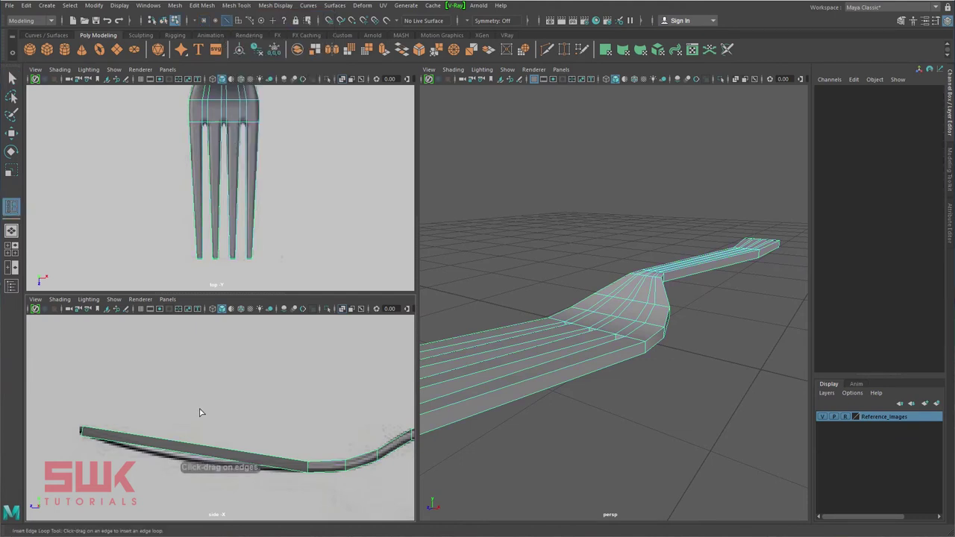
{"action": "left_click", "coordinate": [197, 449]}
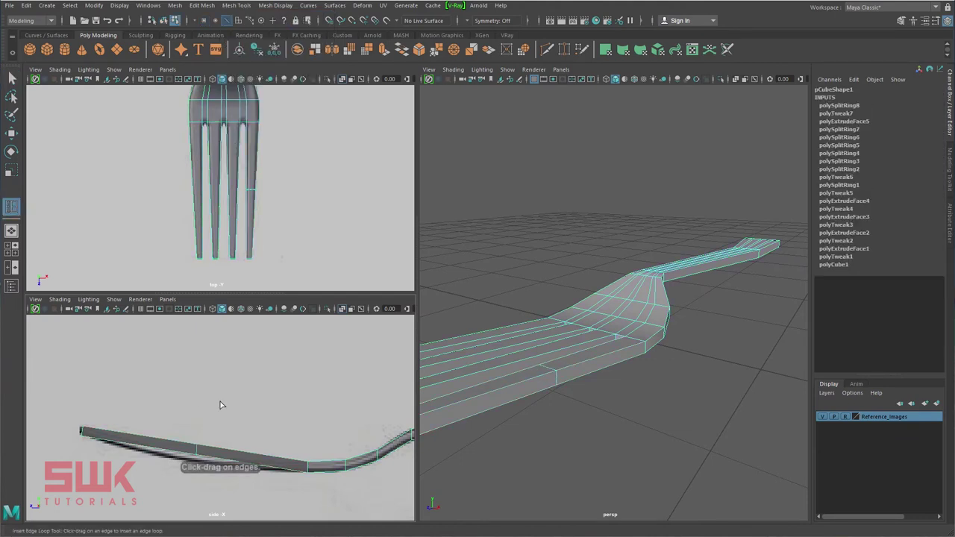
- Insert an edge loop across each of the other three tines, level with the loop on the first one
{"action": "right_click_drag", "start_coordinate": [249, 207], "coordinate": [321, 251], "text": "alt"}
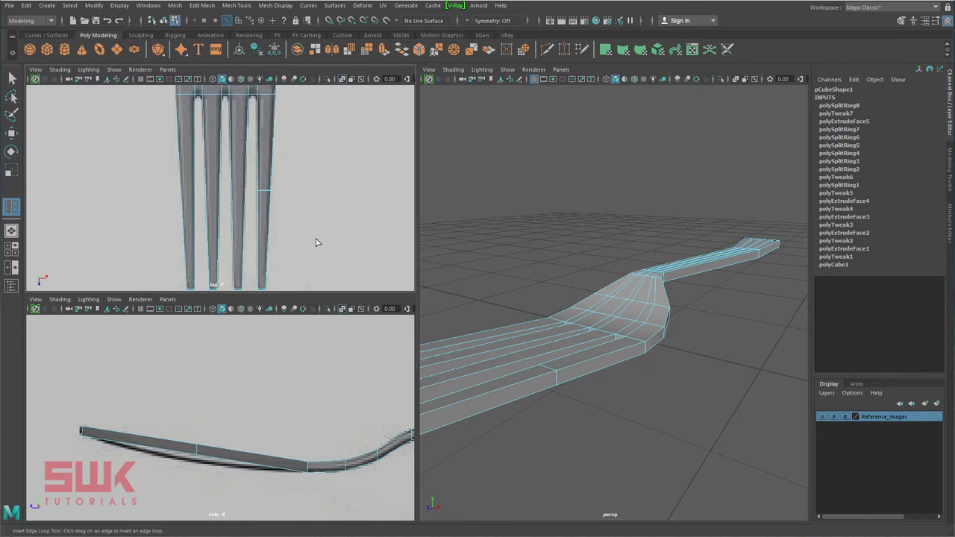
{"action": "mouse_move", "coordinate": [306, 240]}
{"action": "middle_mouse_down", "text": "alt"}
{"action": "mouse_move", "coordinate": [291, 223]}
{"action": "mouse_move", "coordinate": [298, 230]}
{"action": "middle_mouse_up", "text": "alt"}
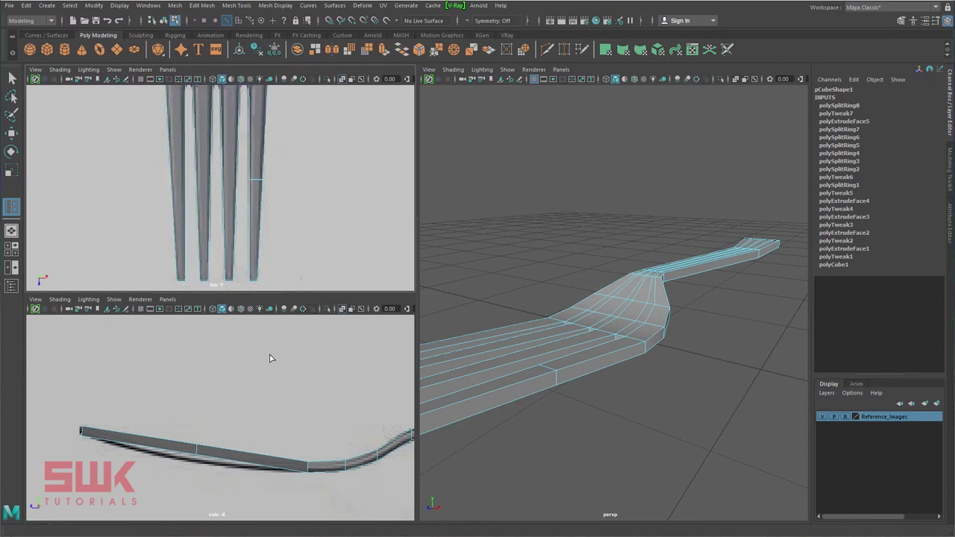
{"action": "left_click", "coordinate": [233, 184]}
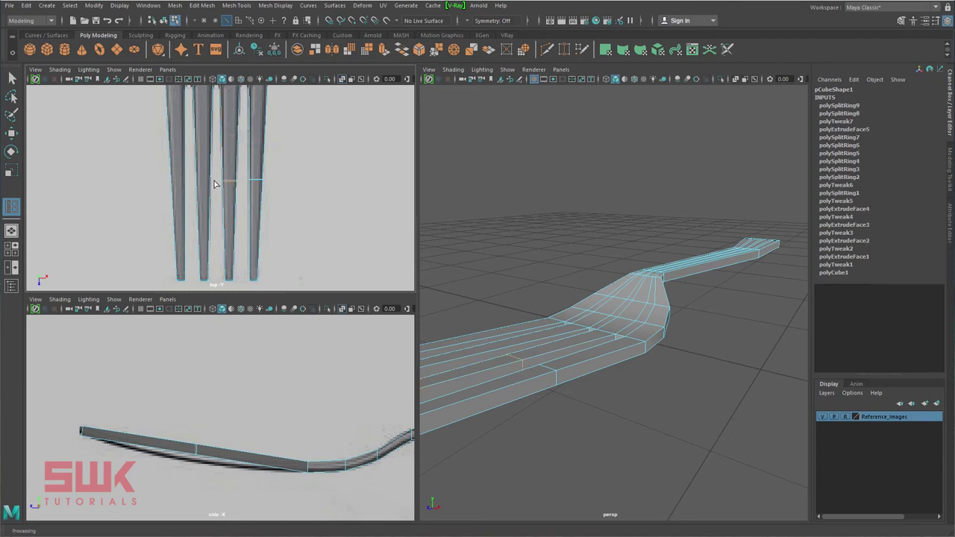
{"action": "left_click", "coordinate": [210, 184]}
{"action": "left_click", "coordinate": [184, 181]}
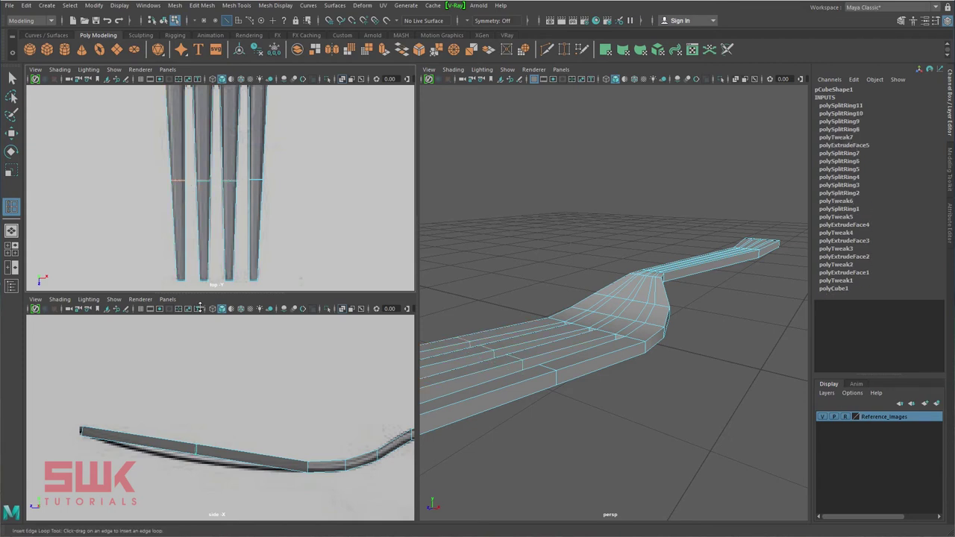
{"action": "right_click_drag", "start_coordinate": [229, 425], "coordinate": [243, 444], "text": "alt"}
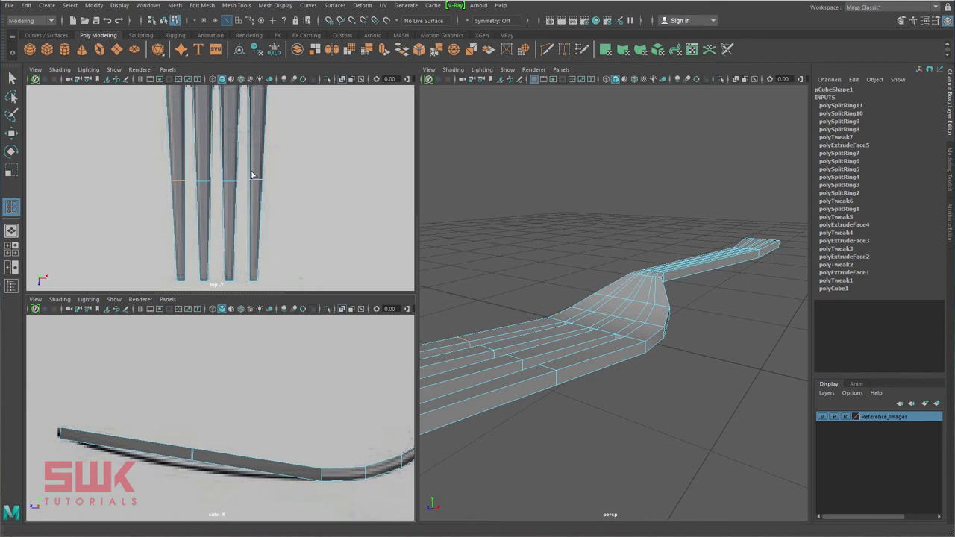
{"action": "middle_click_drag", "start_coordinate": [252, 172], "coordinate": [253, 181], "text": "alt"}
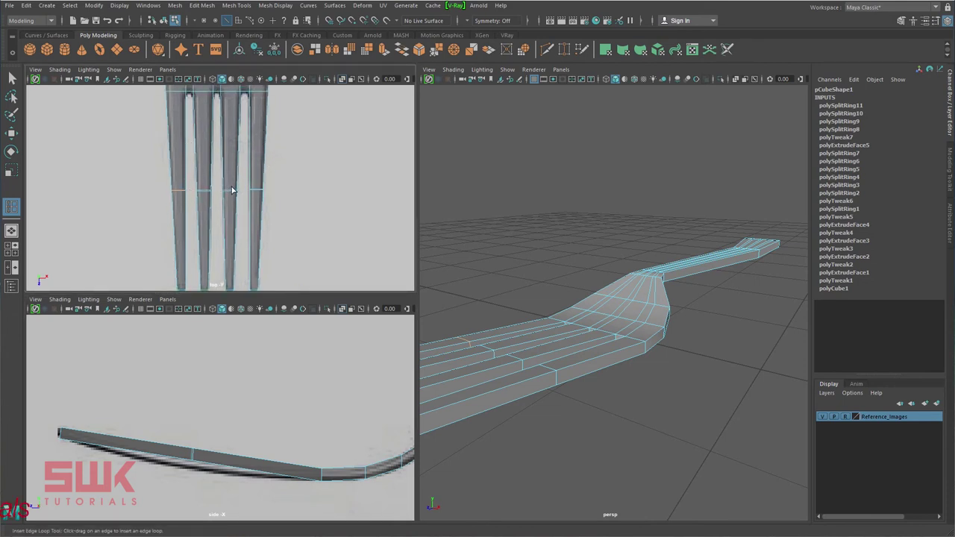
{"action": "key", "text": "q"}
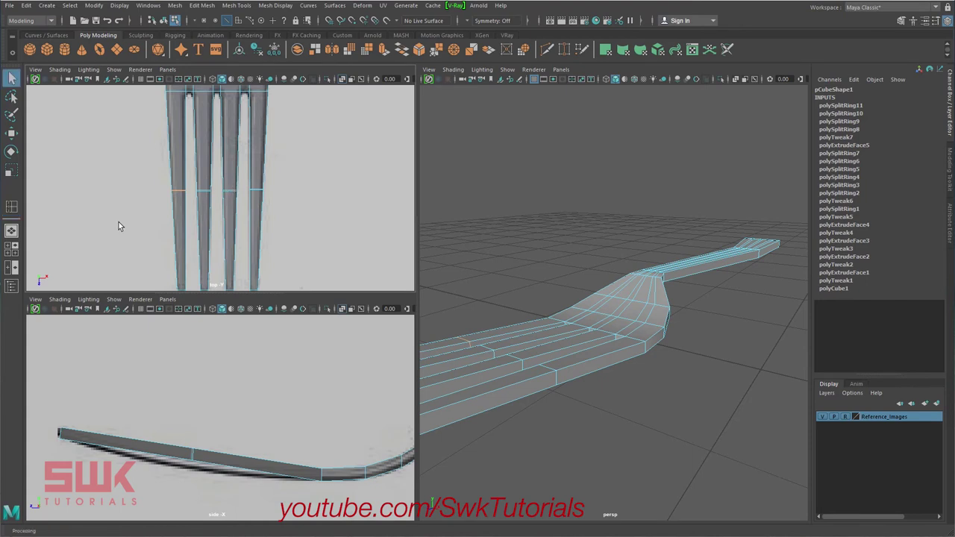
- Undo the edge loops inserted across the four tines
{"action": "left_click", "coordinate": [184, 216]}
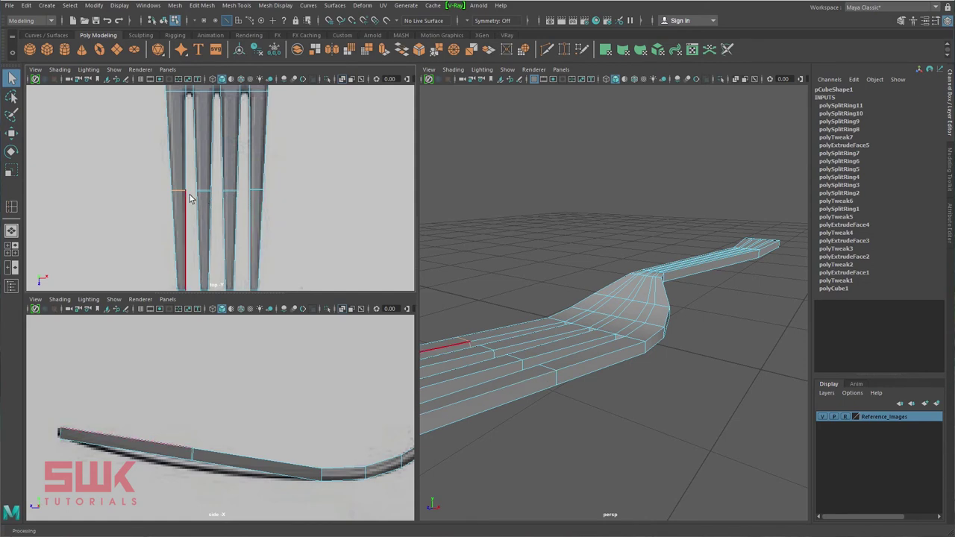
{"action": "key", "text": "ctrl+z"}
{"action": "key", "text": "ctrl+z"}
{"action": "key", "text": "ctrl+z"}
{"action": "key", "text": "ctrl+z"}
{"action": "key", "text": "ctrl+z"}
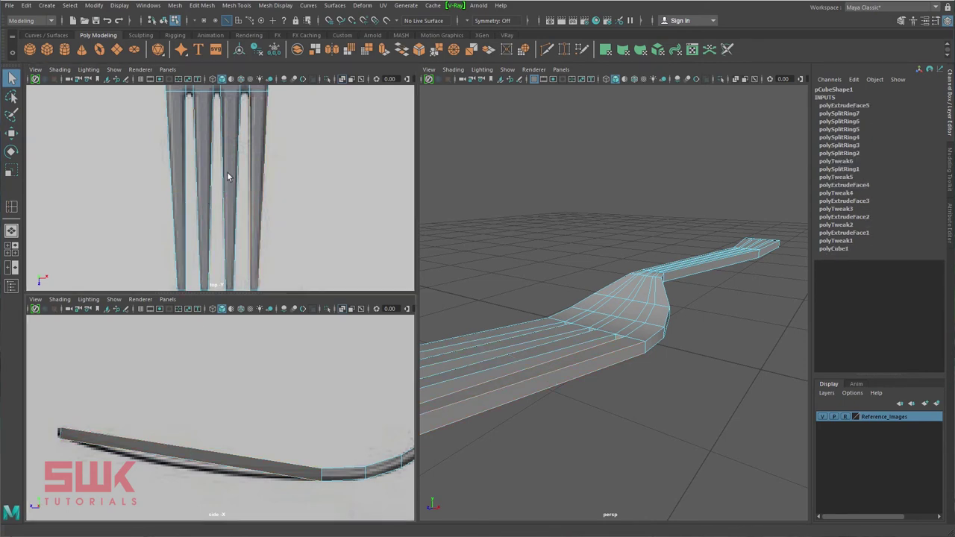
- Slice vertically through all four tines in the side view with Multi-Cut, roughly midway along their length
{"action": "right_click_drag", "start_coordinate": [228, 154], "coordinate": [261, 139]}
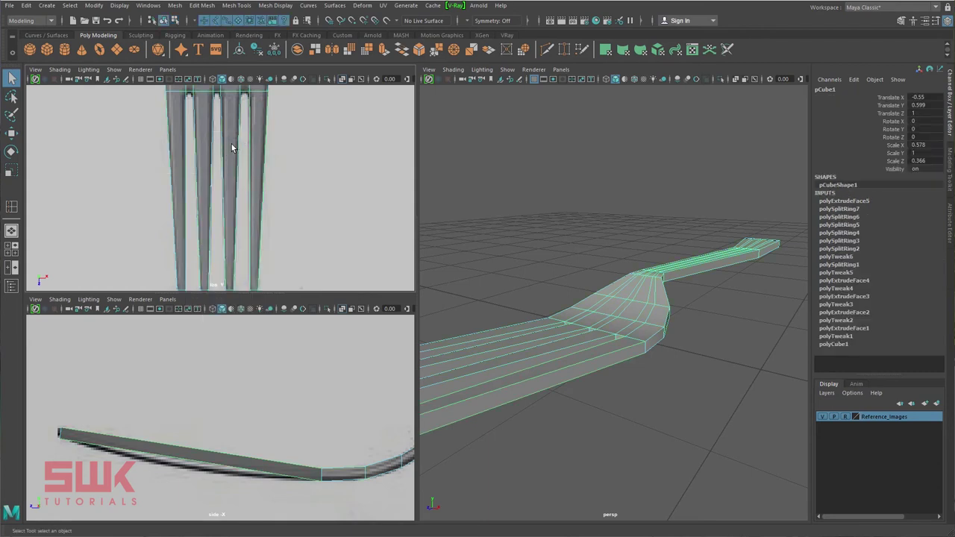
{"action": "left_click", "coordinate": [237, 6]}
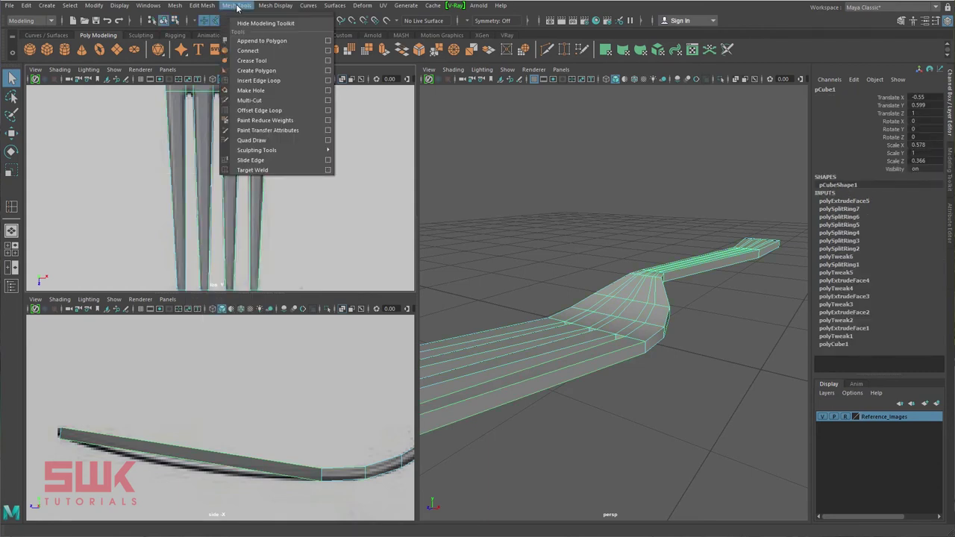
{"action": "left_click", "coordinate": [269, 101]}
{"action": "scroll", "coordinate": [219, 416], "scroll_direction": "up", "scroll_amount": 1}
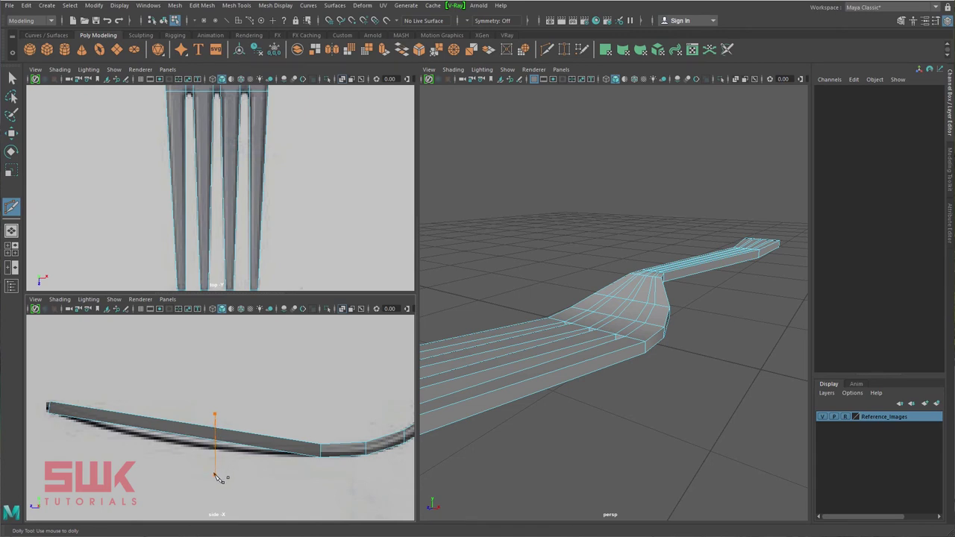
{"action": "left_click_drag", "start_coordinate": [215, 474], "coordinate": [215, 475]}
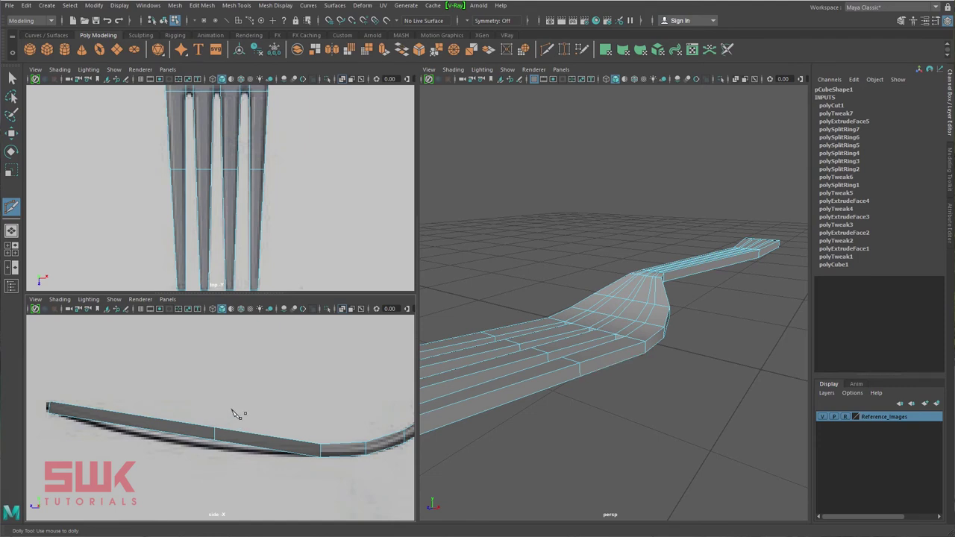
- Select the vertices of the new mid-tine cut in the side view and lower them onto the reference curve
{"action": "key", "text": "q"}
{"action": "right_click_drag", "start_coordinate": [224, 416], "coordinate": [206, 417]}
{"action": "left_click_drag", "start_coordinate": [206, 417], "coordinate": [234, 455]}
{"action": "key", "text": "w"}
{"action": "left_click_drag", "start_coordinate": [215, 341], "coordinate": [216, 352]}
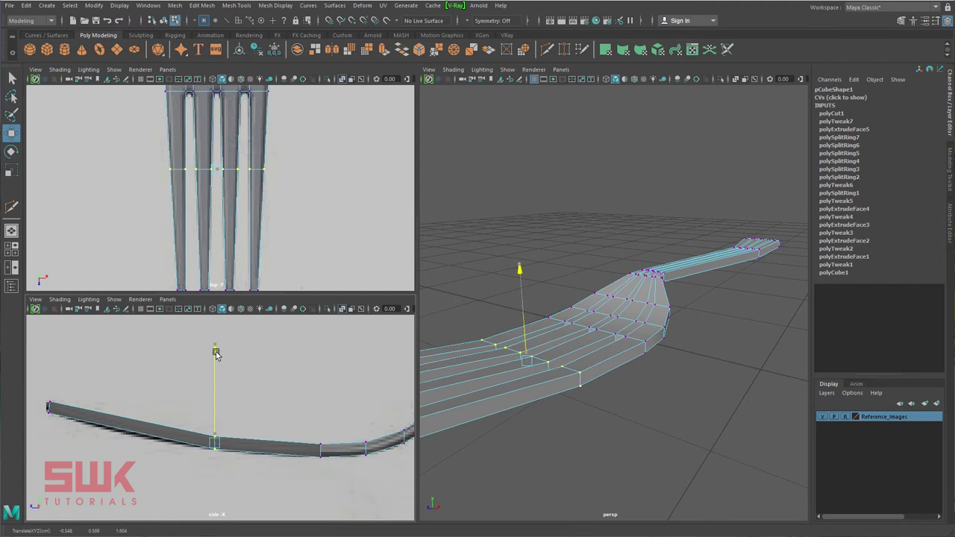
{"action": "left_click_drag", "start_coordinate": [216, 351], "coordinate": [216, 354]}
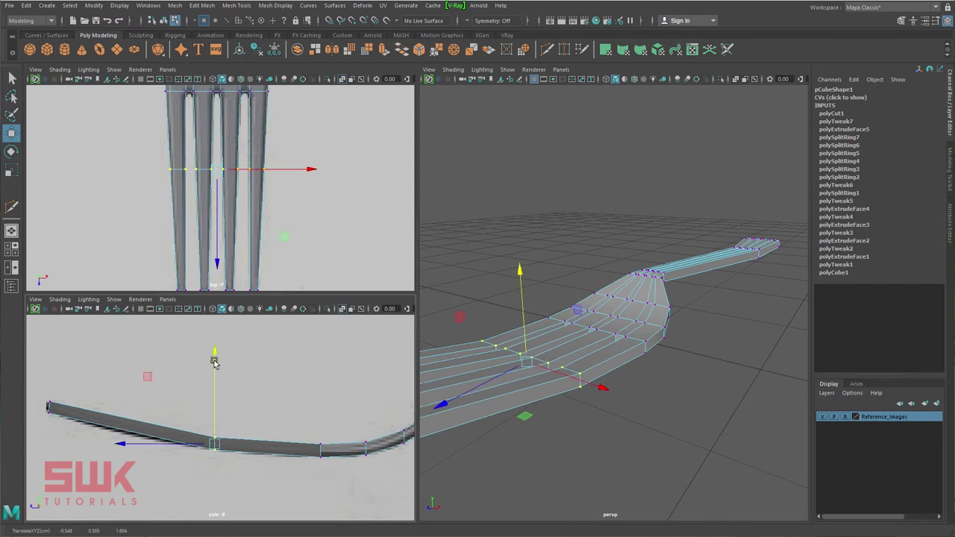
{"action": "key", "text": "g"}
{"action": "key", "text": "q"}
- Slice through all four tines with Multi-Cut in the side view, between the mid-tine cut and the tips
{"action": "right_click_drag", "start_coordinate": [162, 428], "coordinate": [167, 417]}
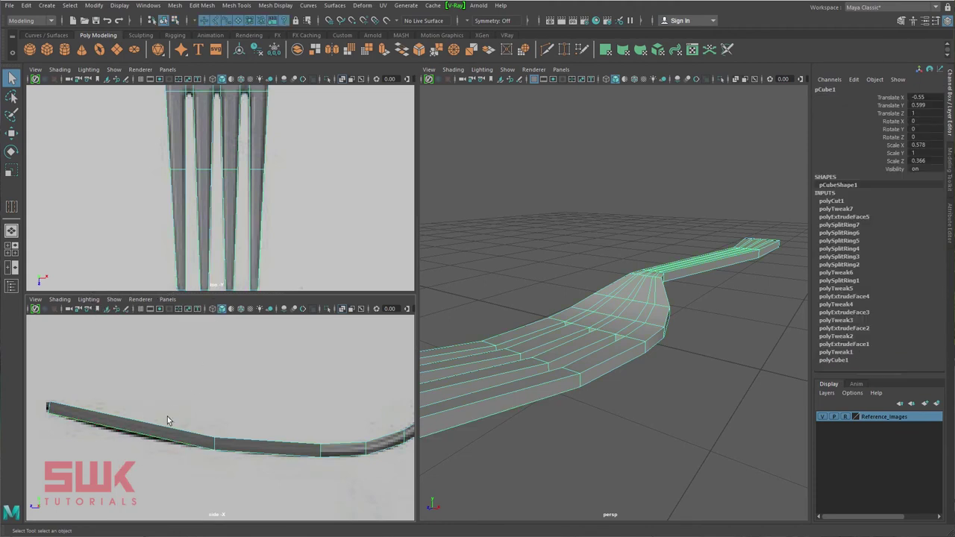
{"action": "left_click", "coordinate": [236, 6]}
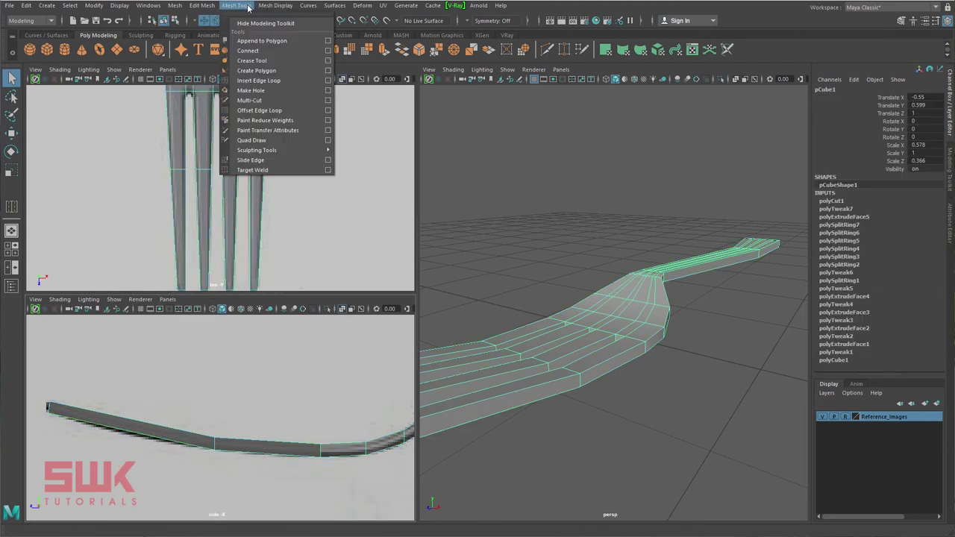
{"action": "left_click", "coordinate": [270, 102]}
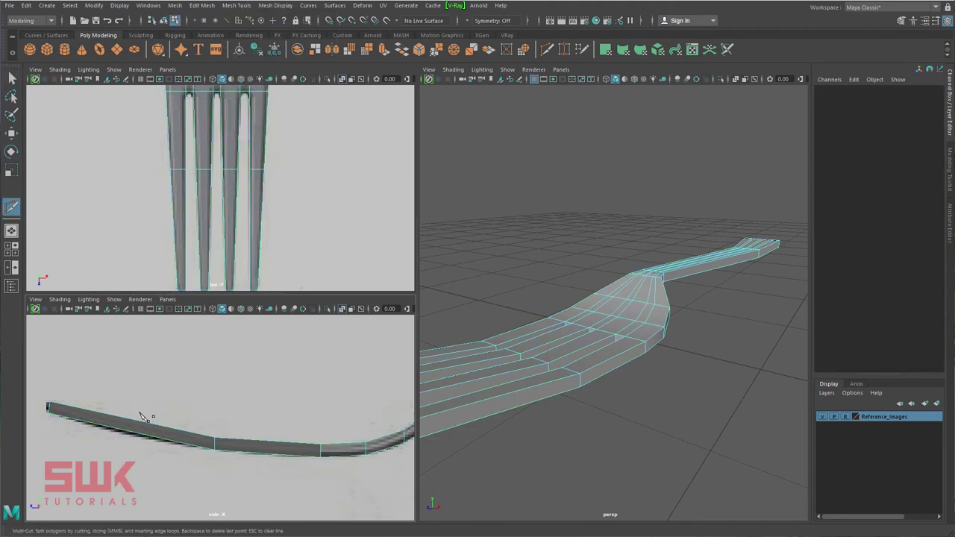
{"action": "left_click", "coordinate": [140, 415]}
{"action": "key", "text": "Return"}
{"action": "key", "text": "q"}
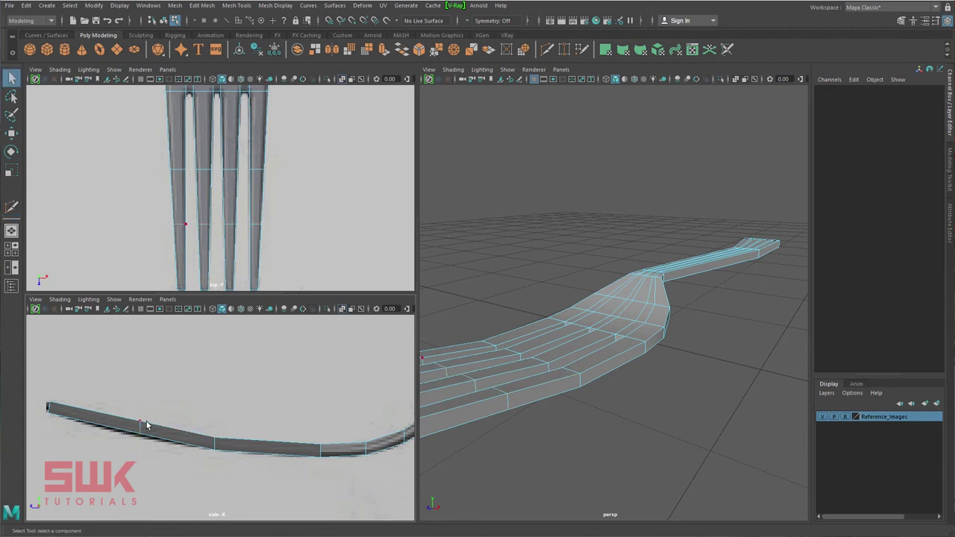
- Select the vertices of the cut nearer the tips and lower them to follow the reference profile in the side view
{"action": "right_click_drag", "start_coordinate": [146, 422], "coordinate": [98, 298]}
{"action": "left_click_drag", "start_coordinate": [99, 374], "coordinate": [158, 473]}
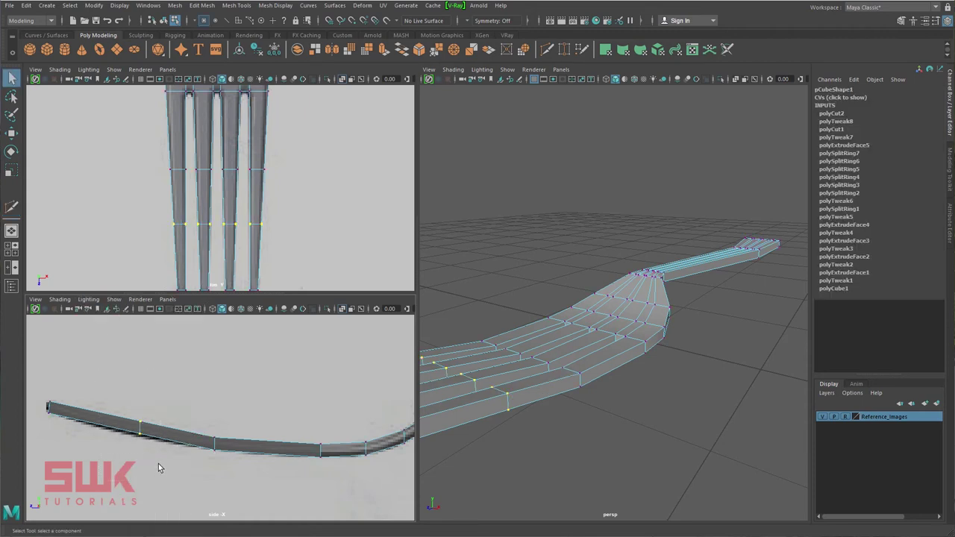
{"action": "key", "text": "w"}
{"action": "left_click_drag", "start_coordinate": [139, 335], "coordinate": [140, 341]}
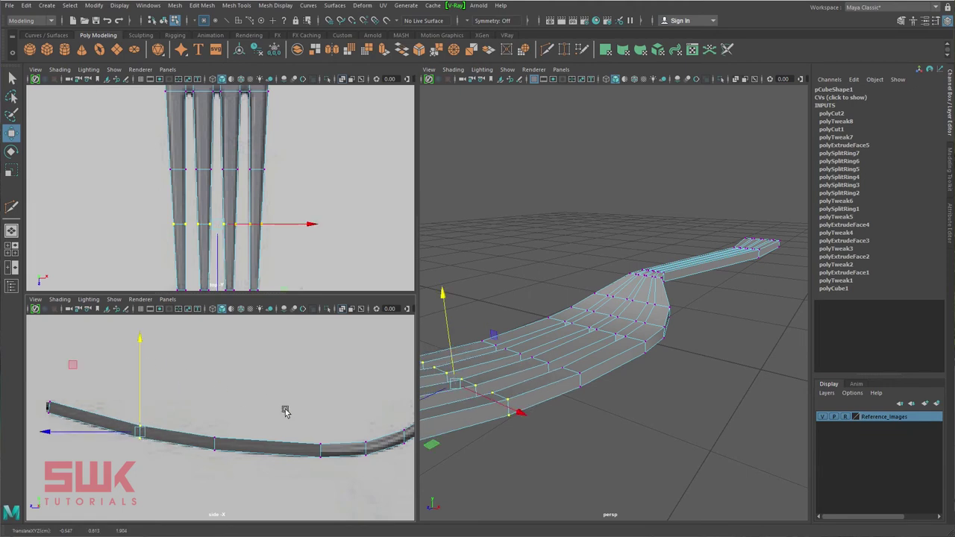
{"action": "key", "text": "q"}
- Slice through all four tines with Multi-Cut in the side view, between the mid-tine cut and the tine bases
{"action": "right_click_drag", "start_coordinate": [189, 440], "coordinate": [191, 350]}
{"action": "left_click", "coordinate": [237, 5]}
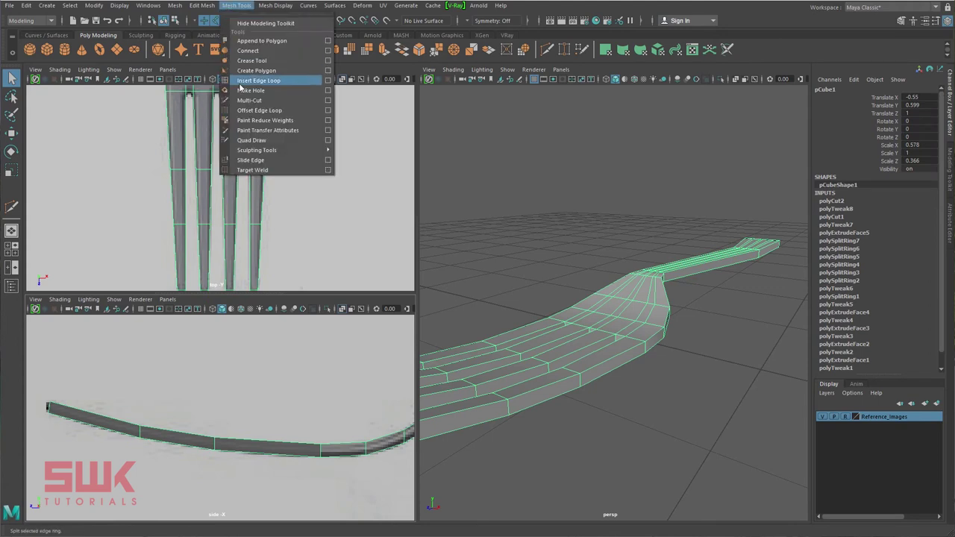
{"action": "left_click", "coordinate": [251, 102]}
{"action": "left_click_drag", "start_coordinate": [274, 433], "coordinate": [274, 489]}
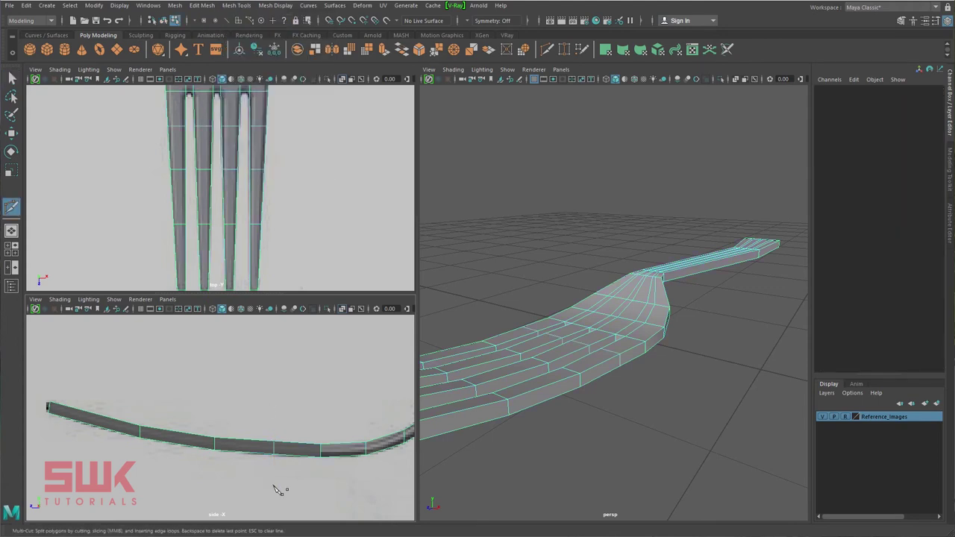
- Select the vertices of the cut nearest the tine bases and lower them slightly to match the reference curve
{"action": "key", "text": "q"}
{"action": "right_click_drag", "start_coordinate": [297, 448], "coordinate": [250, 299]}
{"action": "left_click_drag", "start_coordinate": [261, 474], "coordinate": [283, 404]}
{"action": "key", "text": "w"}
{"action": "left_click_drag", "start_coordinate": [276, 360], "coordinate": [273, 361]}
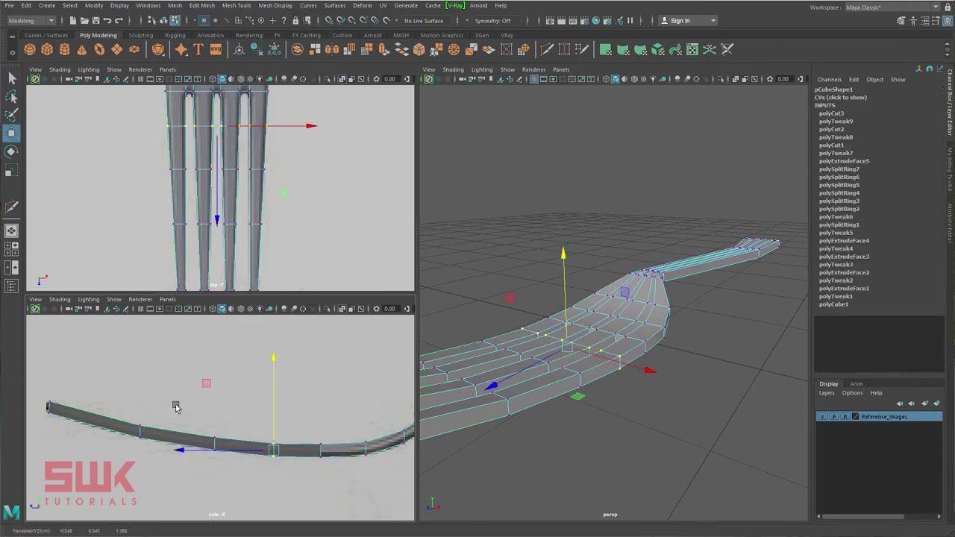
{"action": "middle_click_drag", "start_coordinate": [145, 415], "coordinate": [187, 418], "text": "alt"}
{"action": "key", "text": "q"}
- Examine the bent tines in perspective and compare the handle's end with the reference in the top view
{"action": "key", "text": "space"}
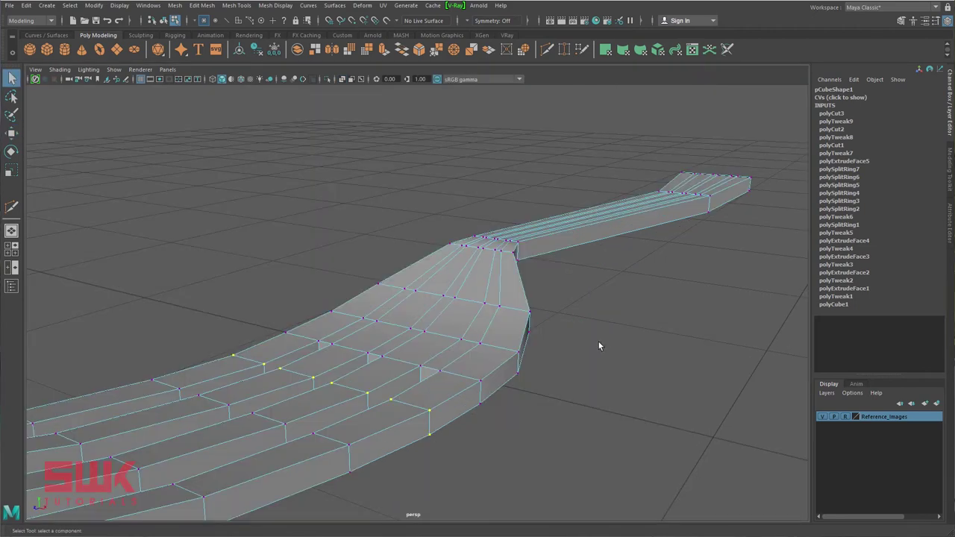
{"action": "left_click_drag", "start_coordinate": [542, 350], "coordinate": [548, 347], "text": "alt"}
{"action": "right_click_drag", "start_coordinate": [549, 347], "coordinate": [466, 346], "text": "alt"}
{"action": "right_click_drag", "start_coordinate": [471, 296], "coordinate": [501, 282]}
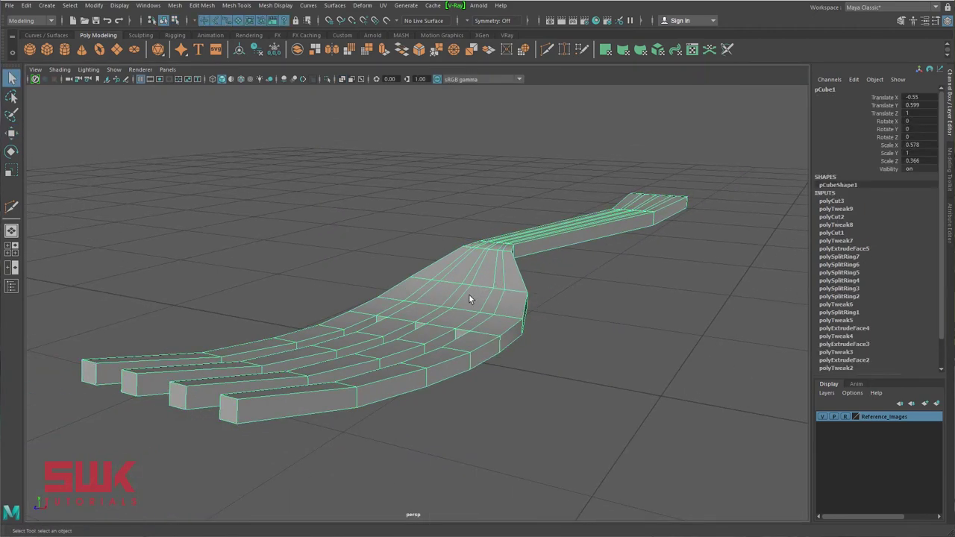
{"action": "key", "text": "space"}
{"action": "key", "text": "space"}
{"action": "middle_click_drag", "start_coordinate": [274, 202], "coordinate": [420, 489], "text": "alt"}
{"action": "right_click_drag", "start_coordinate": [495, 332], "coordinate": [436, 219], "text": "alt"}
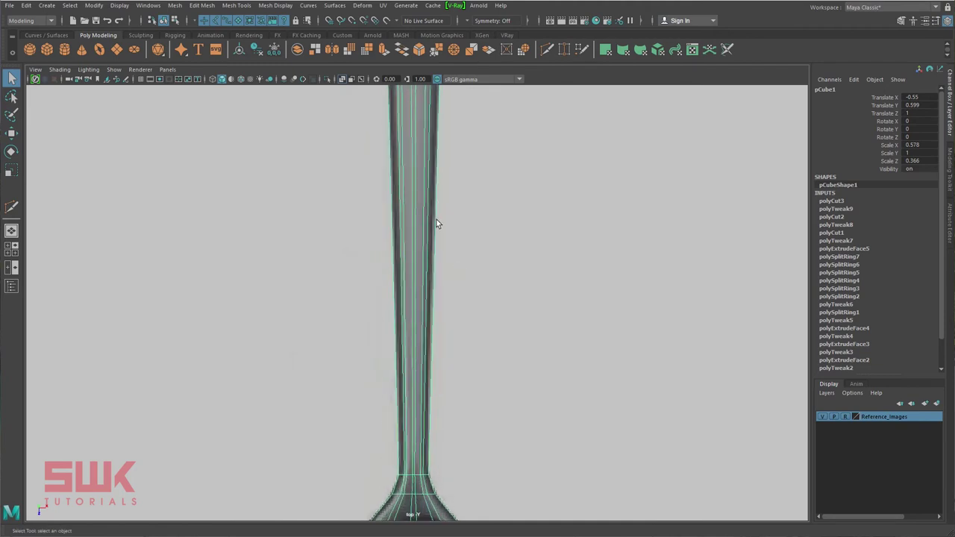
{"action": "middle_click_drag", "start_coordinate": [436, 127], "coordinate": [430, 420], "text": "alt"}
{"action": "right_click_drag", "start_coordinate": [511, 366], "coordinate": [612, 352], "text": "alt"}
{"action": "middle_click_drag", "start_coordinate": [418, 263], "coordinate": [376, 277], "text": "alt"}
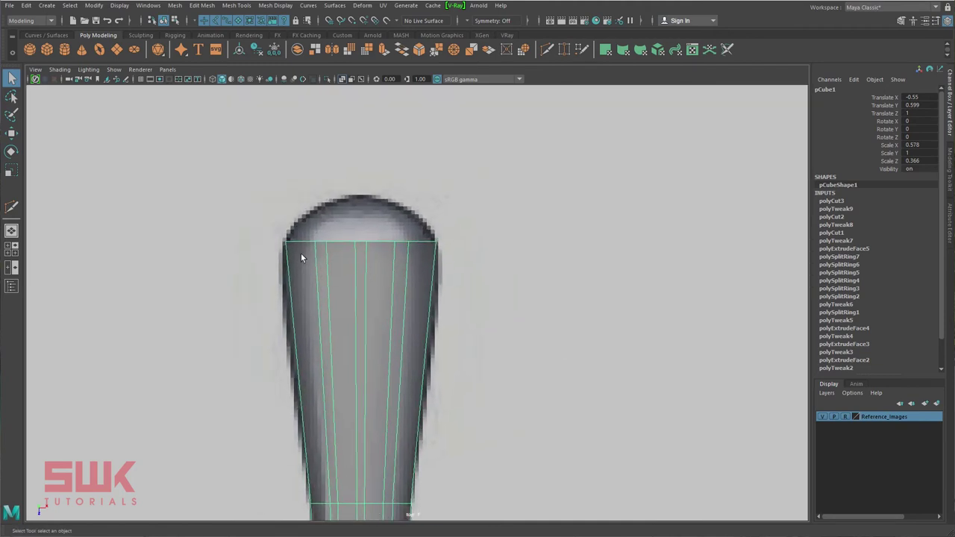
- Select the full row of faces on the end of the handle in the perspective view
{"action": "right_click_drag", "start_coordinate": [423, 234], "coordinate": [423, 262]}
{"action": "left_click_drag", "start_coordinate": [241, 200], "coordinate": [481, 257]}
{"action": "key", "text": "space"}
{"action": "left_click_drag", "start_coordinate": [704, 271], "coordinate": [552, 288], "text": "alt"}
{"action": "right_click_drag", "start_coordinate": [552, 288], "coordinate": [578, 296], "text": "alt"}
{"action": "left_click_drag", "start_coordinate": [564, 297], "coordinate": [597, 292], "text": "alt"}
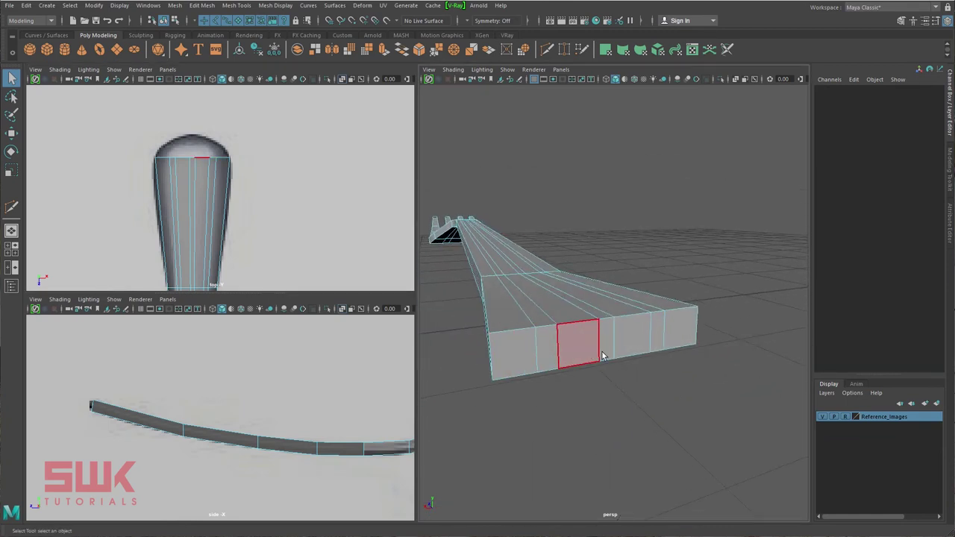
{"action": "left_click", "coordinate": [514, 356]}
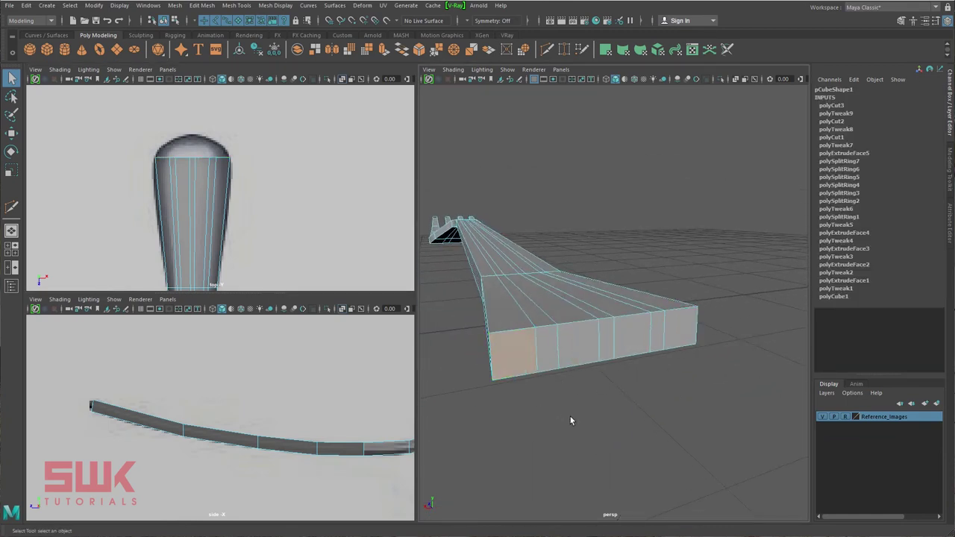
{"action": "double_click", "coordinate": [675, 336], "text": "shift"}
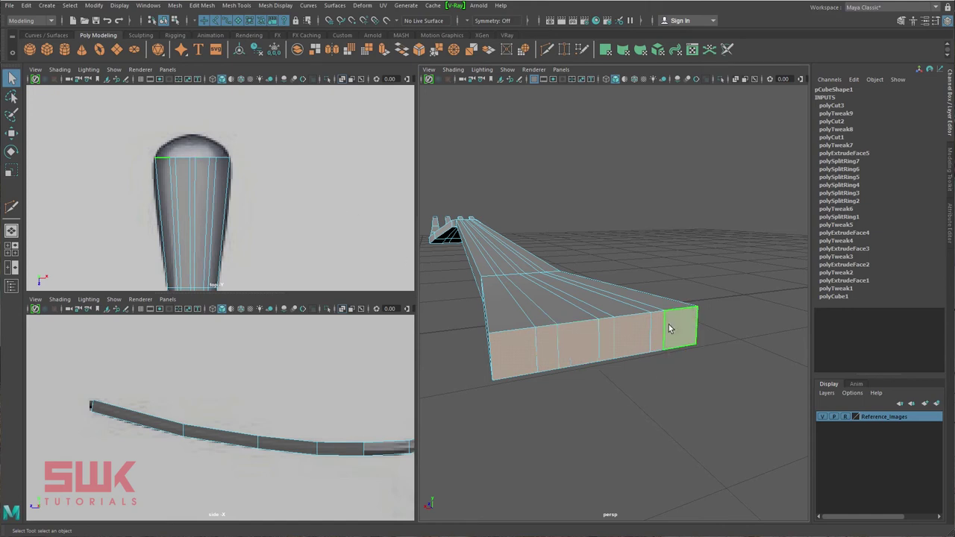
{"action": "right_click_drag", "start_coordinate": [262, 184], "coordinate": [256, 207], "text": "shift"}
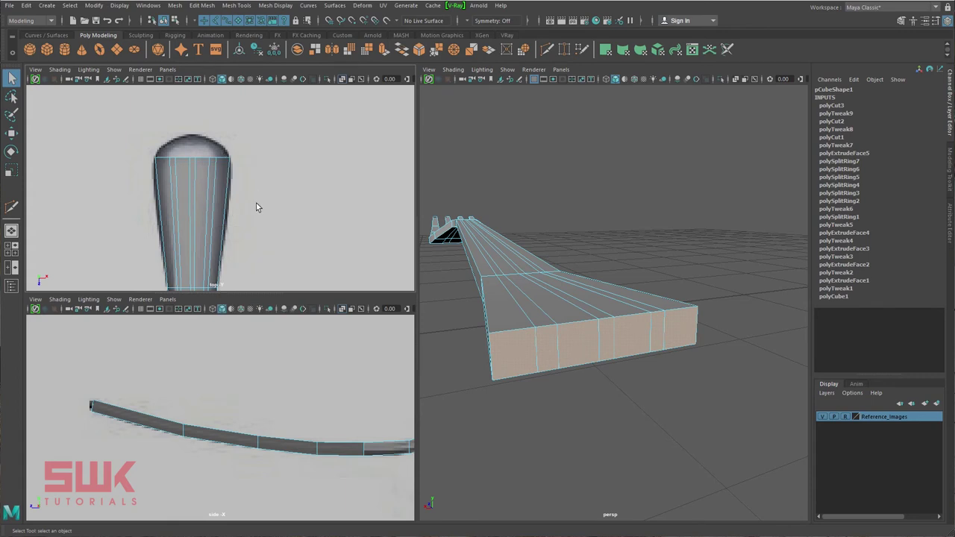
- Select the vertex pair next to the handle end's corners and scale it outward in X in the top view
{"action": "scroll", "coordinate": [234, 209], "scroll_direction": "up", "scroll_amount": 5}
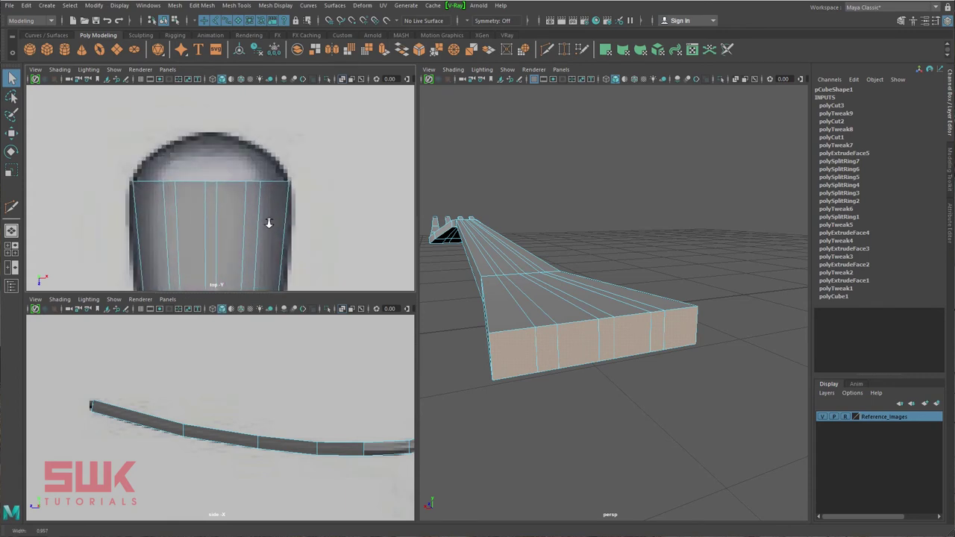
{"action": "left_click", "coordinate": [248, 194]}
{"action": "right_click_drag", "start_coordinate": [248, 194], "coordinate": [173, 190]}
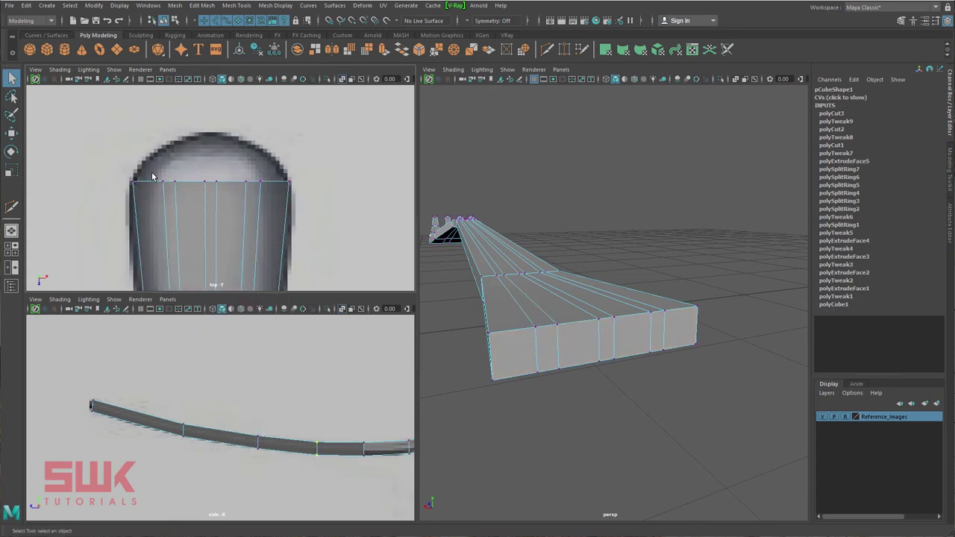
{"action": "left_click", "coordinate": [160, 180]}
{"action": "left_click_drag", "start_coordinate": [256, 177], "coordinate": [267, 189], "text": "shift"}
{"action": "key", "text": "r"}
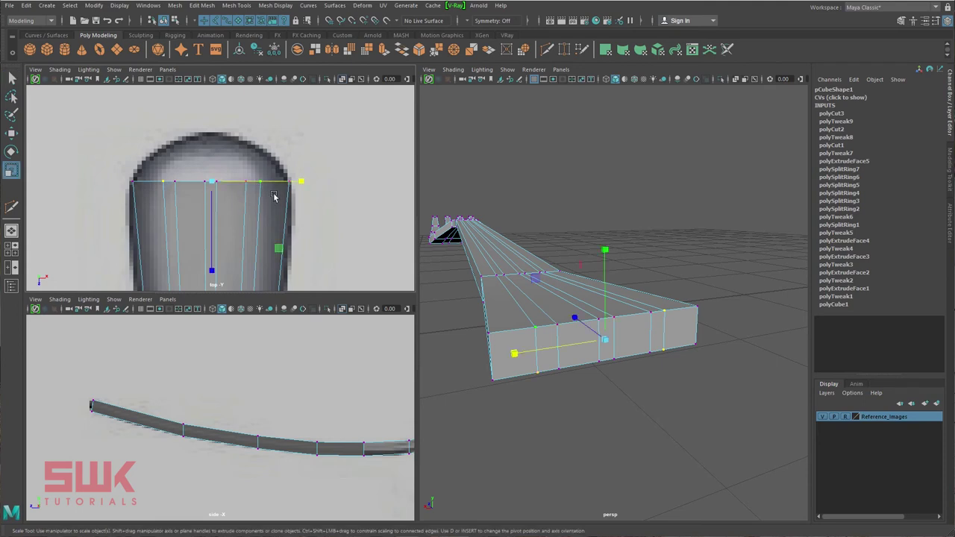
{"action": "left_click_drag", "start_coordinate": [300, 182], "coordinate": [306, 184]}
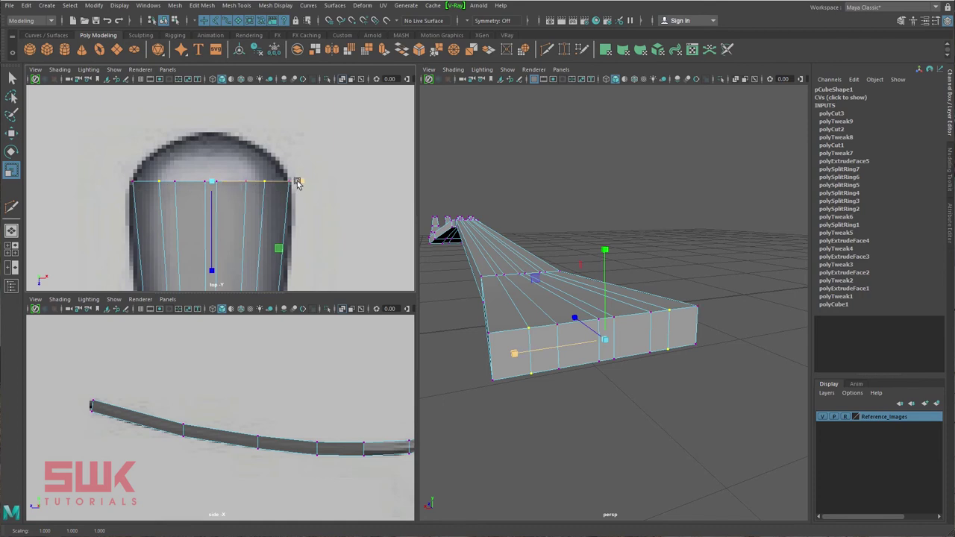
{"action": "left_click_drag", "start_coordinate": [299, 183], "coordinate": [293, 180]}
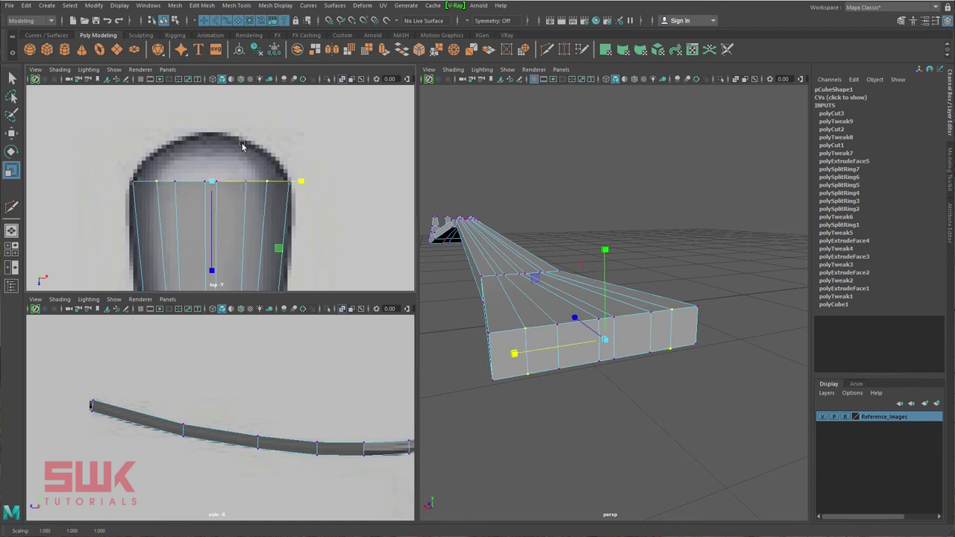
- Scale the remaining inner vertex pairs on the handle's end in X to space the edges evenly across its width
{"action": "left_click", "coordinate": [176, 183]}
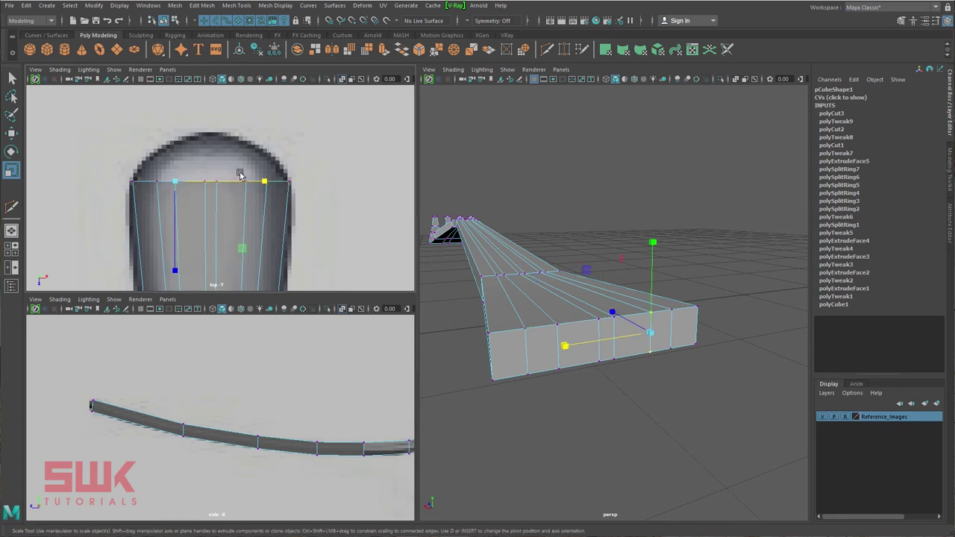
{"action": "left_click", "coordinate": [243, 180], "text": "shift"}
{"action": "left_click_drag", "start_coordinate": [298, 181], "coordinate": [383, 181]}
{"action": "left_click", "coordinate": [315, 167]}
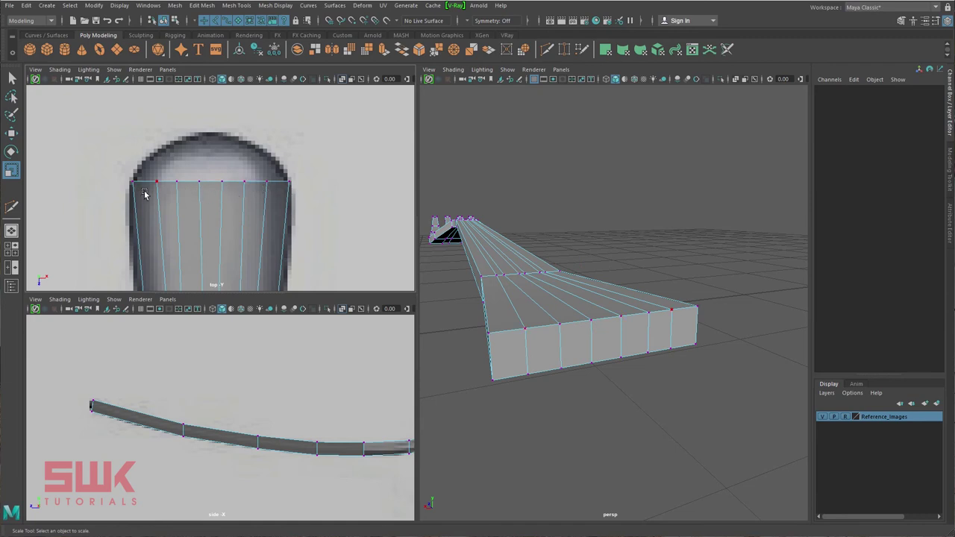
- Extrude the handle's end faces by 0.13 in local Z, up to the top of the rounded reference end
{"action": "right_click_drag", "start_coordinate": [197, 178], "coordinate": [197, 208]}
{"action": "key", "text": "q"}
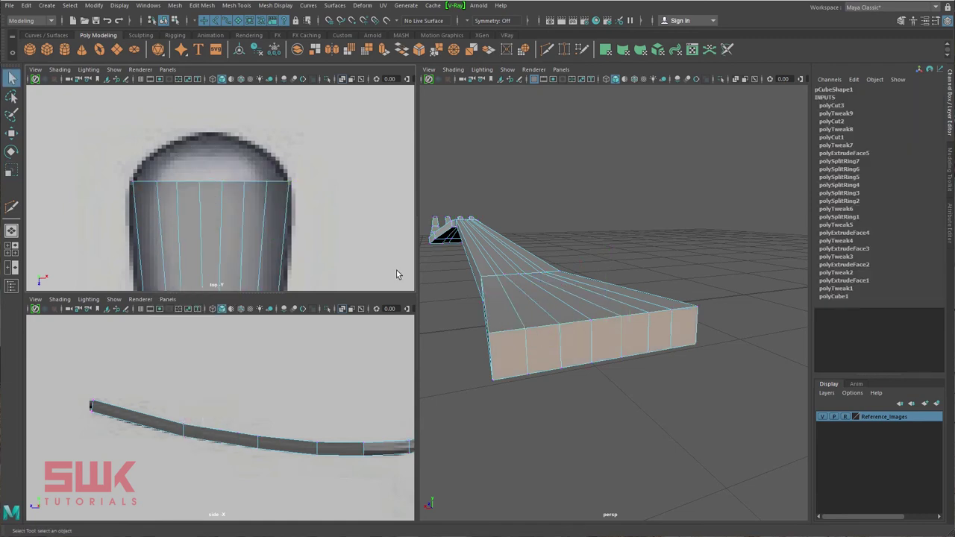
{"action": "right_click_drag", "start_coordinate": [490, 197], "coordinate": [493, 220], "text": "shift"}
{"action": "left_click_drag", "start_coordinate": [139, 129], "coordinate": [145, 84]}
{"action": "key", "text": "q"}
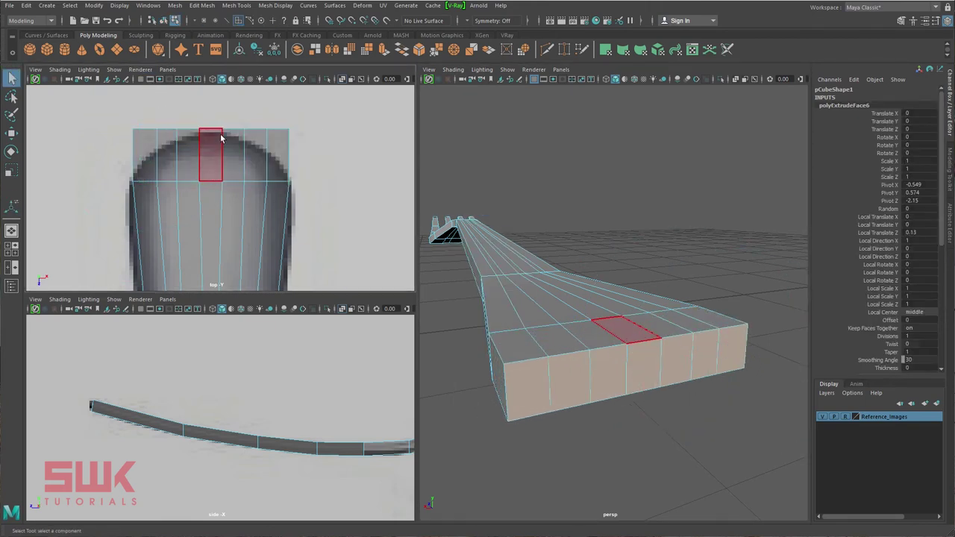
- Move the handle's end-row vertices back in Z in the top view so the inner pairs follow the rounded reference outline
{"action": "right_click_drag", "start_coordinate": [222, 137], "coordinate": [176, 138]}
{"action": "left_click_drag", "start_coordinate": [109, 107], "coordinate": [329, 155]}
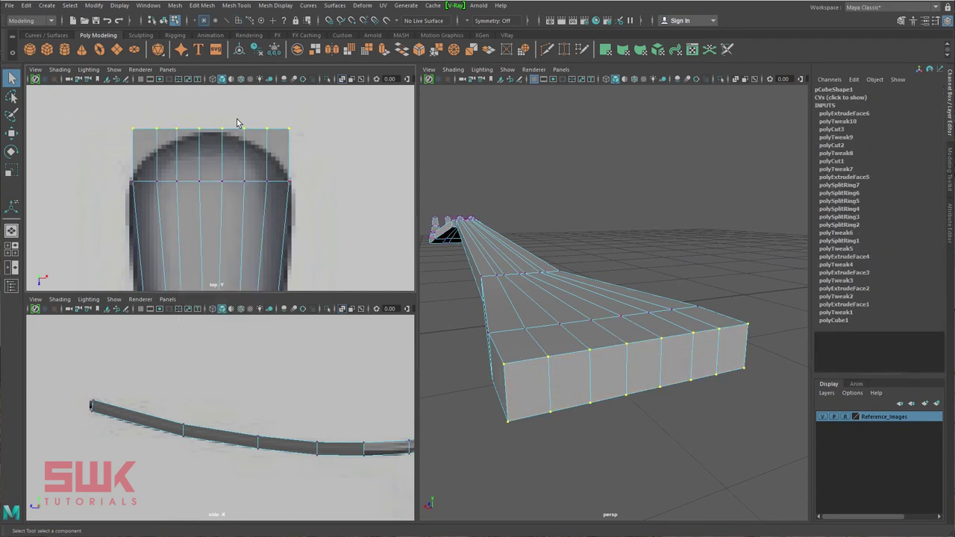
{"action": "key", "text": "w"}
{"action": "left_click_drag", "start_coordinate": [209, 214], "coordinate": [211, 243]}
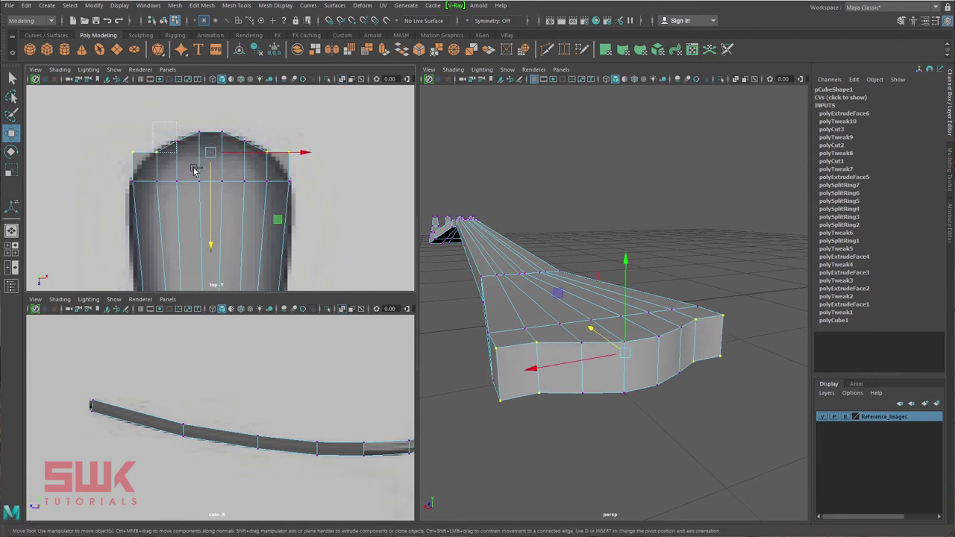
- Move the outermost vertex pair of the handle's end farther back in Z and scale it inward in X onto the reference curve
{"action": "left_click", "coordinate": [300, 159]}
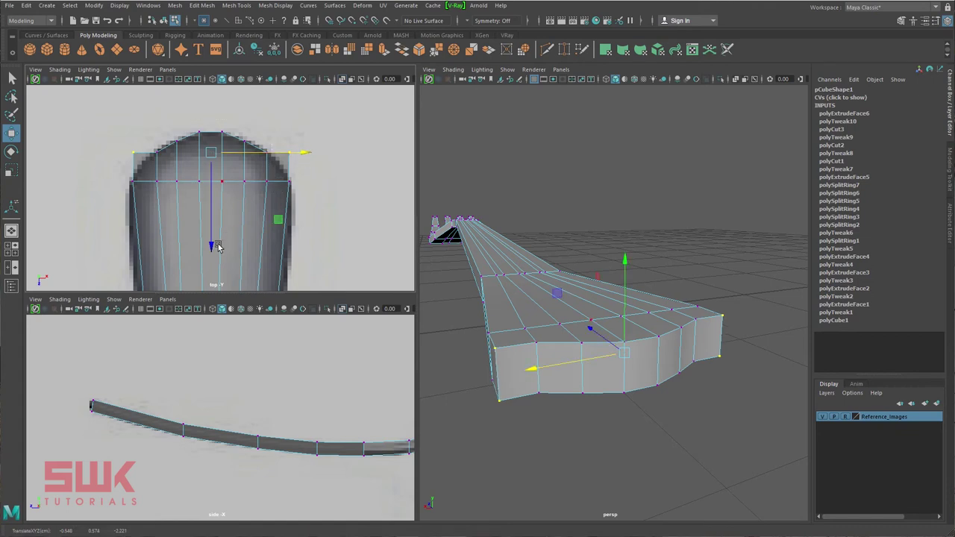
{"action": "left_click_drag", "start_coordinate": [216, 247], "coordinate": [216, 256]}
{"action": "key", "text": "r"}
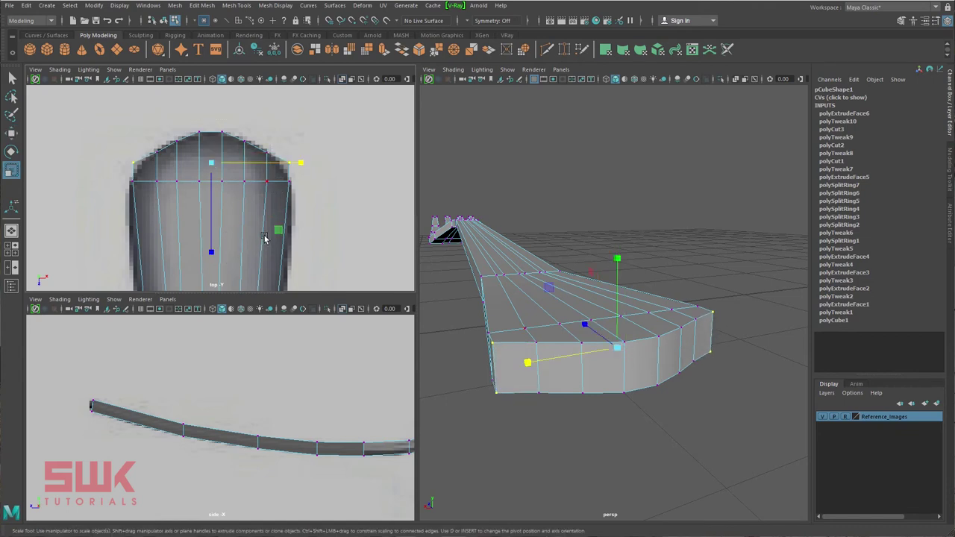
{"action": "left_click_drag", "start_coordinate": [300, 163], "coordinate": [290, 163]}
- Move the middle vertex pair at the tip of the handle slightly back in Z onto the rounded reference edge
{"action": "left_click_drag", "start_coordinate": [192, 117], "coordinate": [234, 155]}
{"action": "key", "text": "w"}
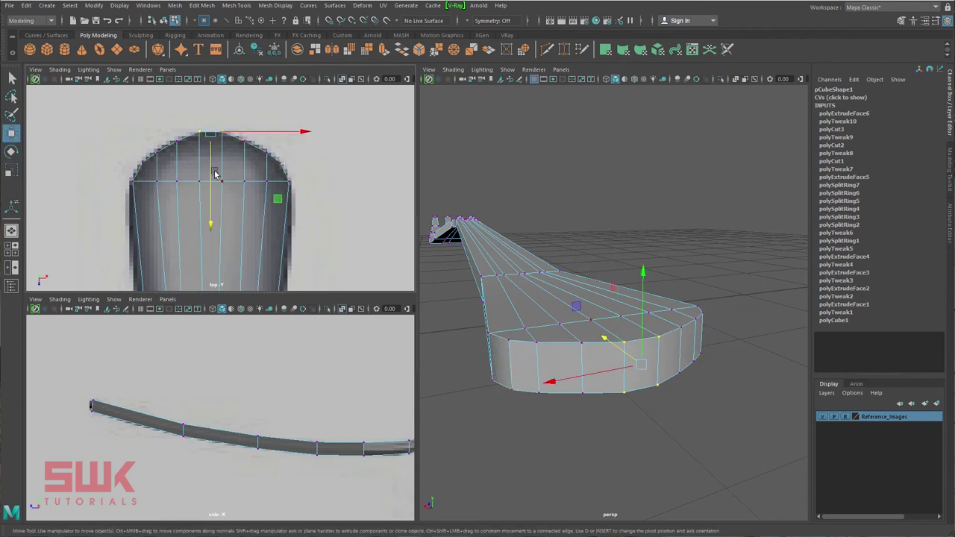
{"action": "left_click_drag", "start_coordinate": [211, 220], "coordinate": [211, 224]}
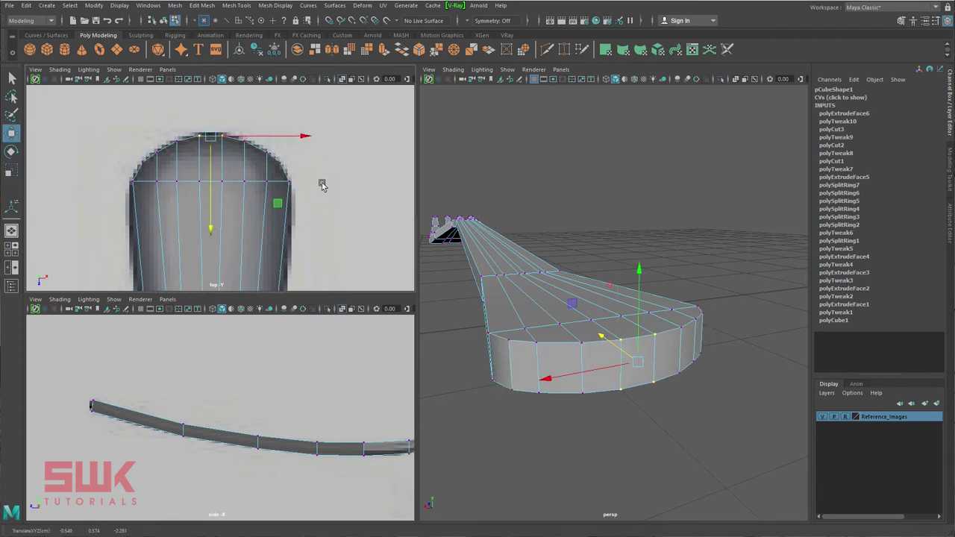
{"action": "key", "text": "q"}
- Scale the inner vertex pairs of the handle's next cross row in X to space them evenly, the middle pair by about 1.74
{"action": "middle_click_drag", "start_coordinate": [285, 251], "coordinate": [297, 148], "text": "alt"}
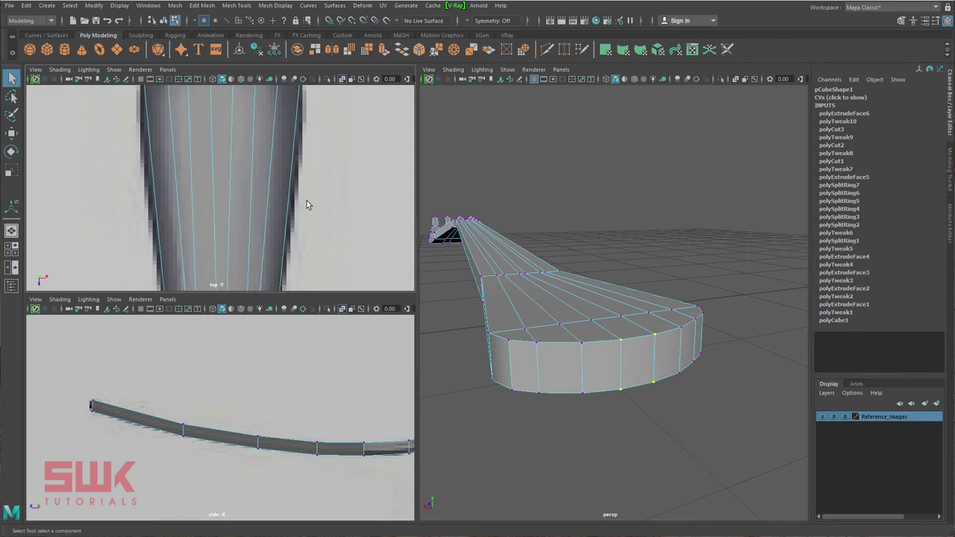
{"action": "middle_click_drag", "start_coordinate": [284, 244], "coordinate": [277, 224], "text": "alt"}
{"action": "key", "text": "space"}
{"action": "left_click_drag", "start_coordinate": [298, 285], "coordinate": [486, 320]}
{"action": "key", "text": "r"}
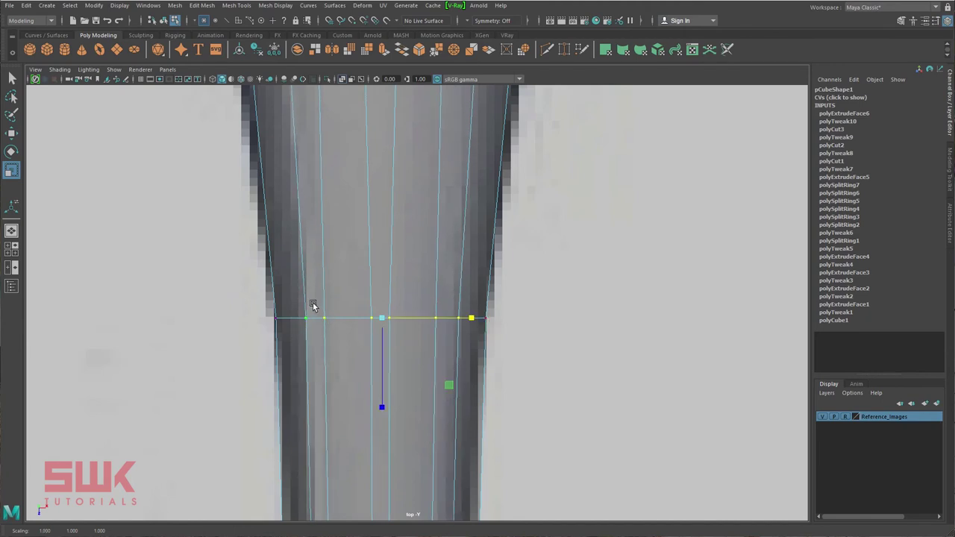
{"action": "left_click_drag", "start_coordinate": [313, 302], "coordinate": [540, 320]}
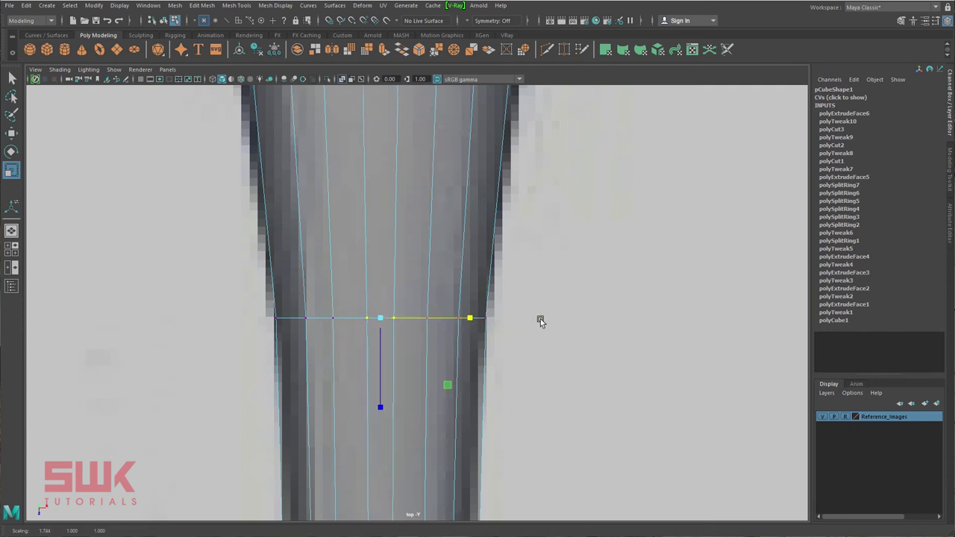
{"action": "key", "text": "space"}
{"action": "key", "text": "q"}
- Raise the upper vertices of the rounded handle end in the side view to follow the upturned top edge of the reference
{"action": "middle_click_drag", "start_coordinate": [316, 216], "coordinate": [300, 307], "text": "alt"}
{"action": "right_click_drag", "start_coordinate": [294, 215], "coordinate": [269, 195], "text": "alt"}
{"action": "scroll", "coordinate": [177, 160], "scroll_direction": "up", "scroll_amount": 1}
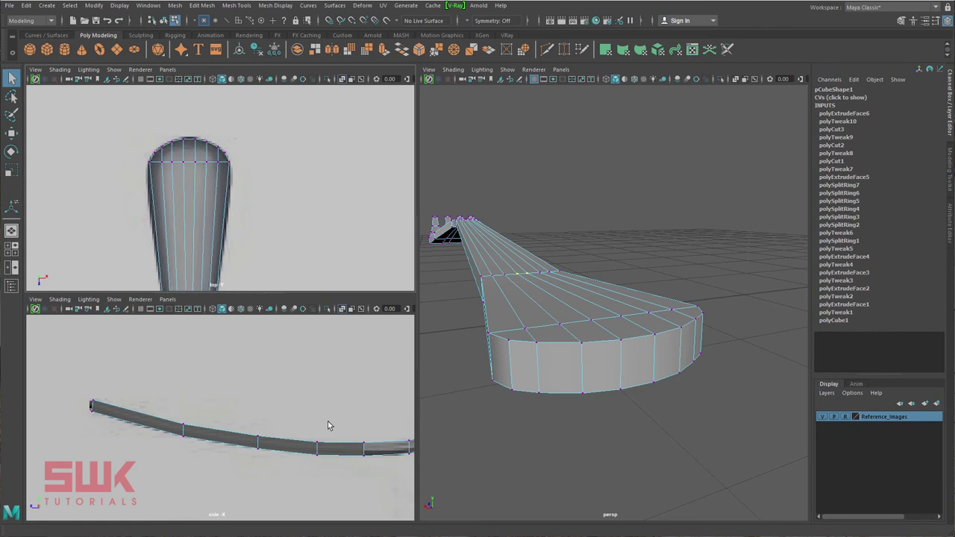
{"action": "middle_click_drag", "start_coordinate": [328, 425], "coordinate": [28, 437], "text": "alt"}
{"action": "middle_click_drag", "start_coordinate": [299, 424], "coordinate": [68, 407], "text": "alt"}
{"action": "middle_click_drag", "start_coordinate": [335, 405], "coordinate": [3, 398], "text": "alt"}
{"action": "scroll", "coordinate": [309, 474], "scroll_direction": "up", "scroll_amount": 8}
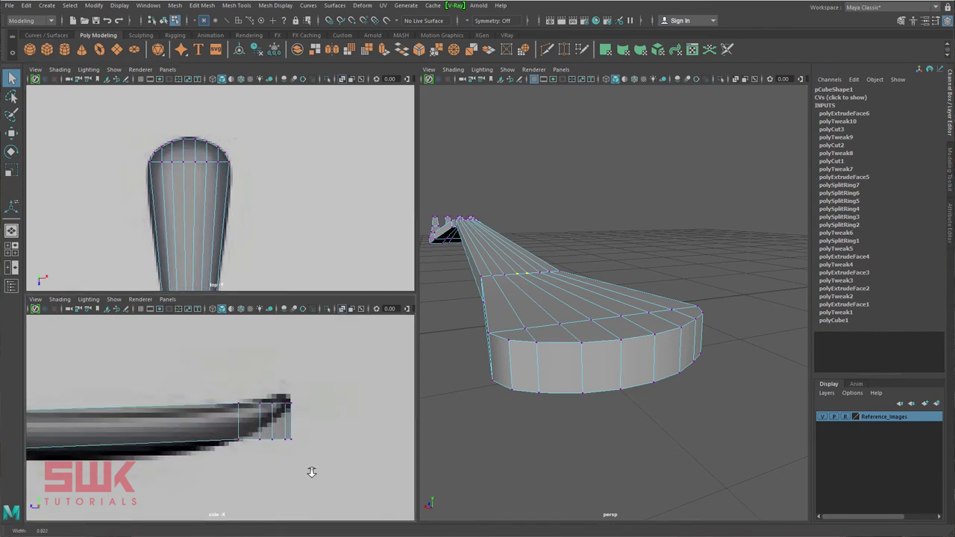
{"action": "middle_click_drag", "start_coordinate": [336, 450], "coordinate": [289, 465], "text": "alt"}
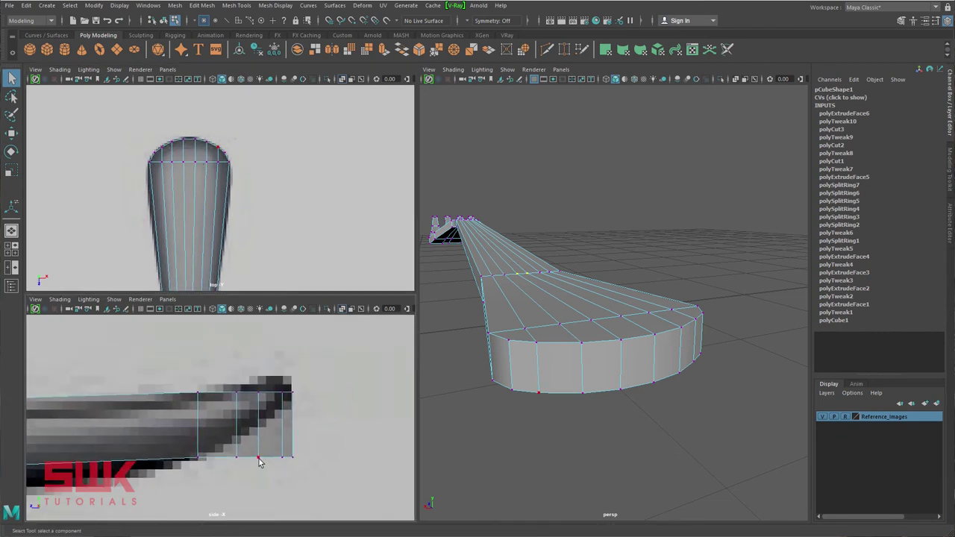
{"action": "key", "text": "w"}
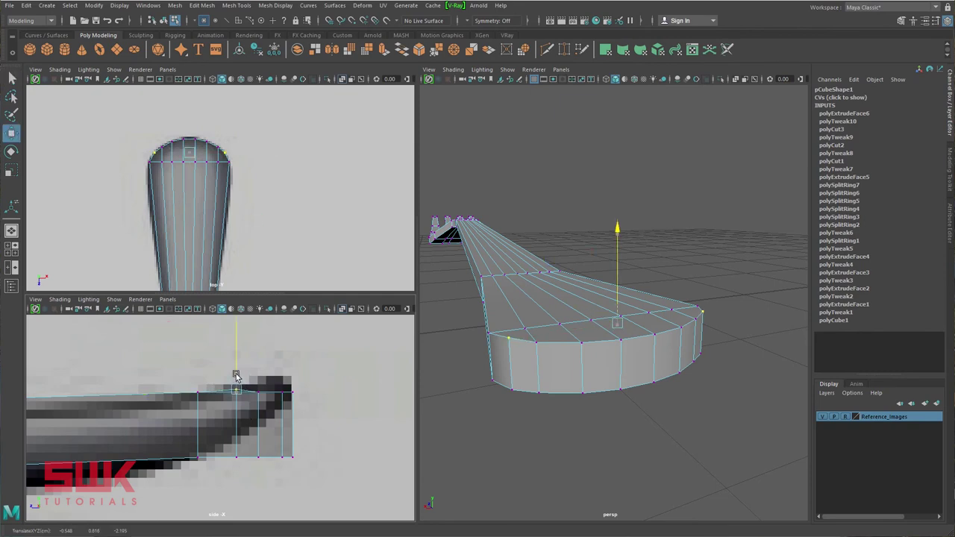
{"action": "left_click_drag", "start_coordinate": [251, 378], "coordinate": [268, 422]}
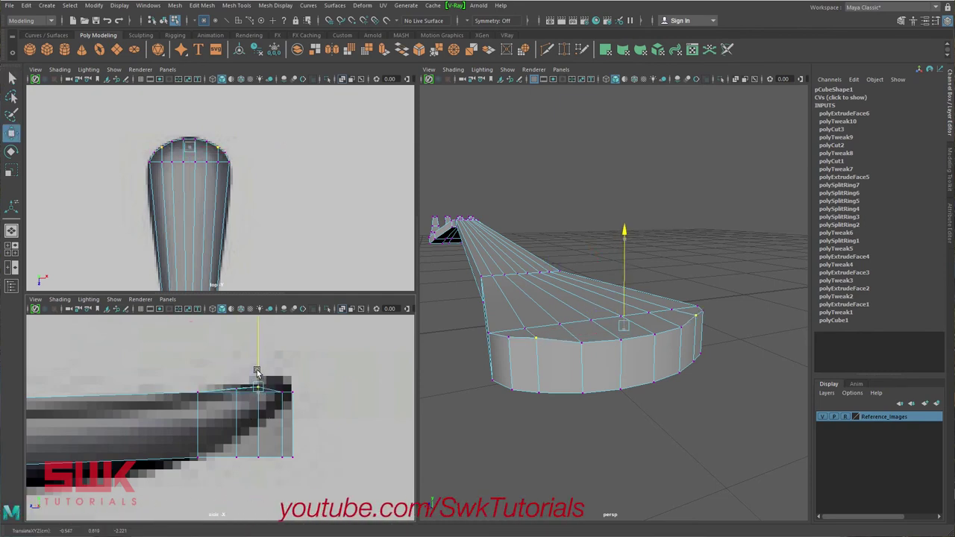
{"action": "left_click_drag", "start_coordinate": [271, 379], "coordinate": [290, 359]}
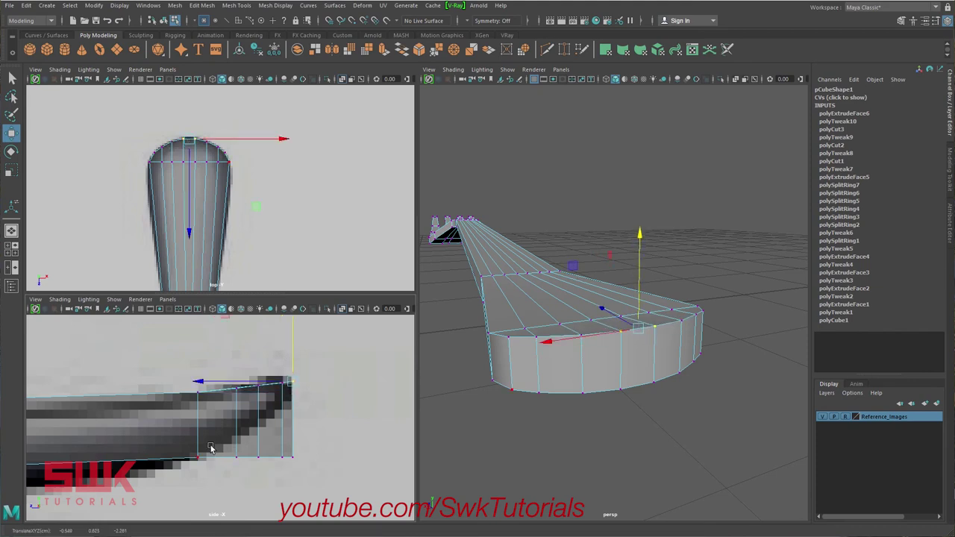
- Raise the lower vertices of the rounded handle end in the side view to match the slanted underside of the reference
{"action": "left_click_drag", "start_coordinate": [226, 438], "coordinate": [268, 468]}
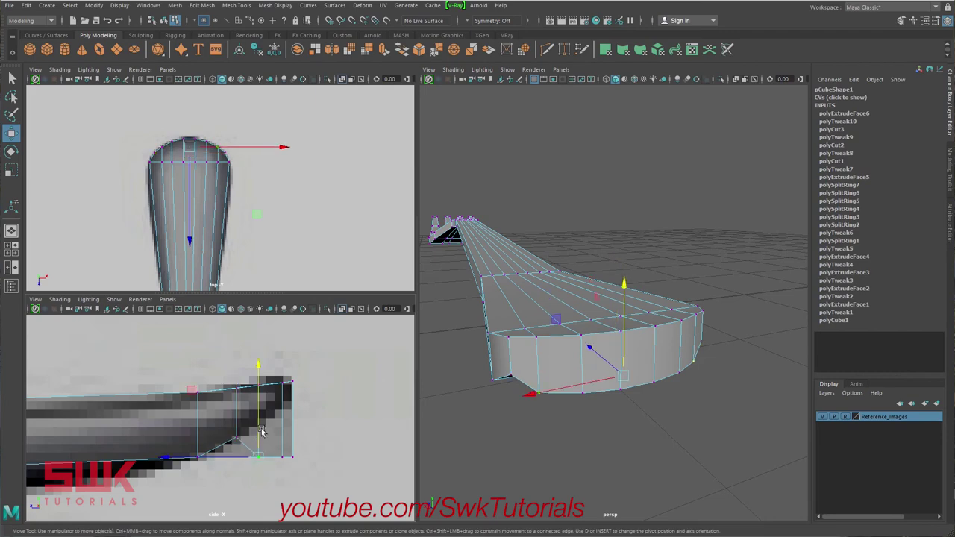
{"action": "left_click_drag", "start_coordinate": [257, 428], "coordinate": [284, 394]}
{"action": "key", "text": "space"}
{"action": "scroll", "coordinate": [284, 393], "scroll_direction": "up", "scroll_amount": 5}
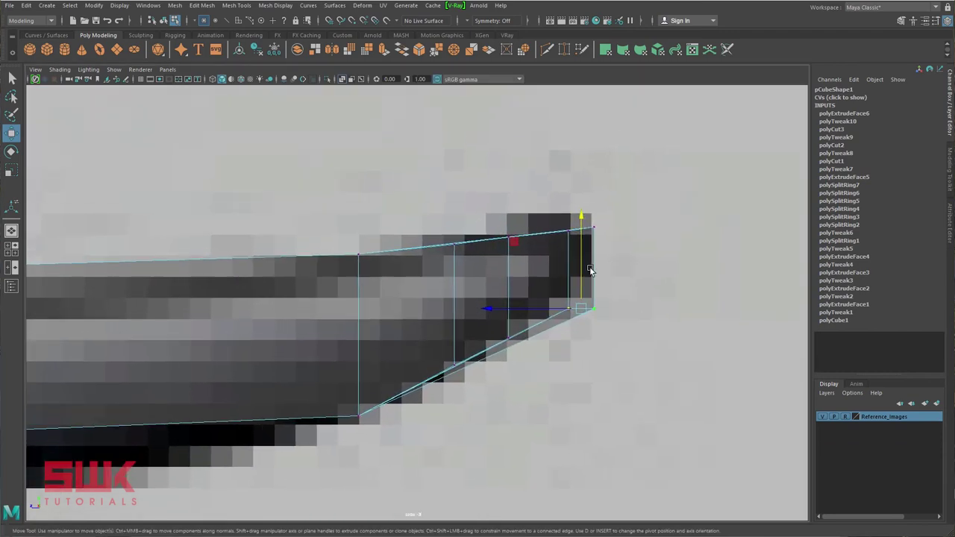
{"action": "left_click_drag", "start_coordinate": [618, 277], "coordinate": [586, 308]}
{"action": "left_click_drag", "start_coordinate": [594, 275], "coordinate": [591, 260]}
{"action": "left_click_drag", "start_coordinate": [529, 349], "coordinate": [506, 287]}
{"action": "left_click", "coordinate": [569, 296]}
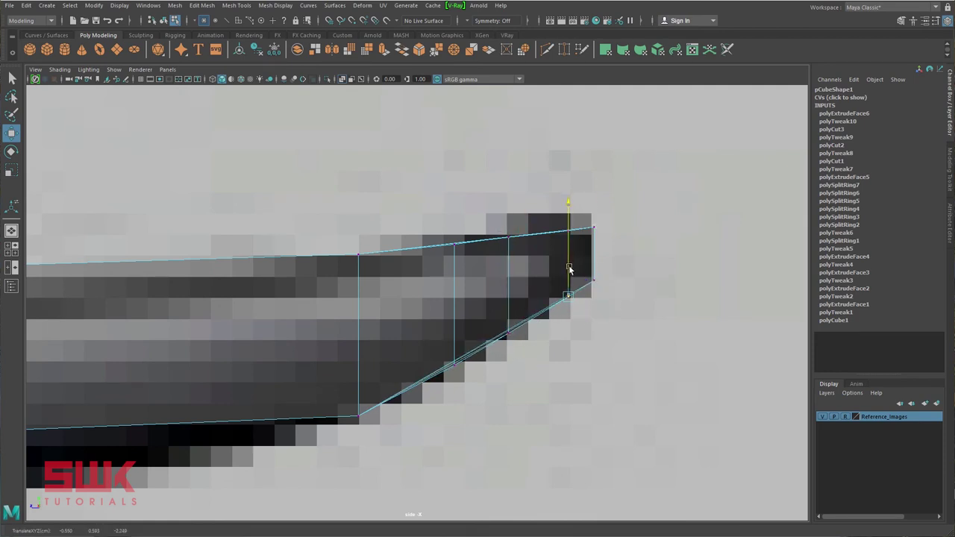
- Insert an edge loop near the middle of the long handle segment before the rounded end in the side view
{"action": "scroll", "coordinate": [448, 417], "scroll_direction": "down", "scroll_amount": 6}
{"action": "middle_click_drag", "start_coordinate": [416, 363], "coordinate": [508, 384], "text": "alt"}
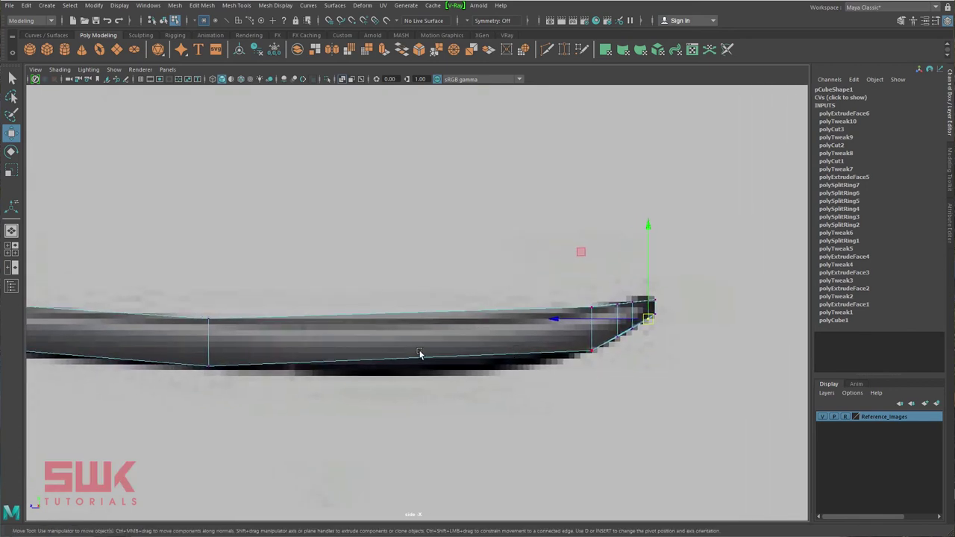
{"action": "right_click_drag", "start_coordinate": [416, 298], "coordinate": [461, 282]}
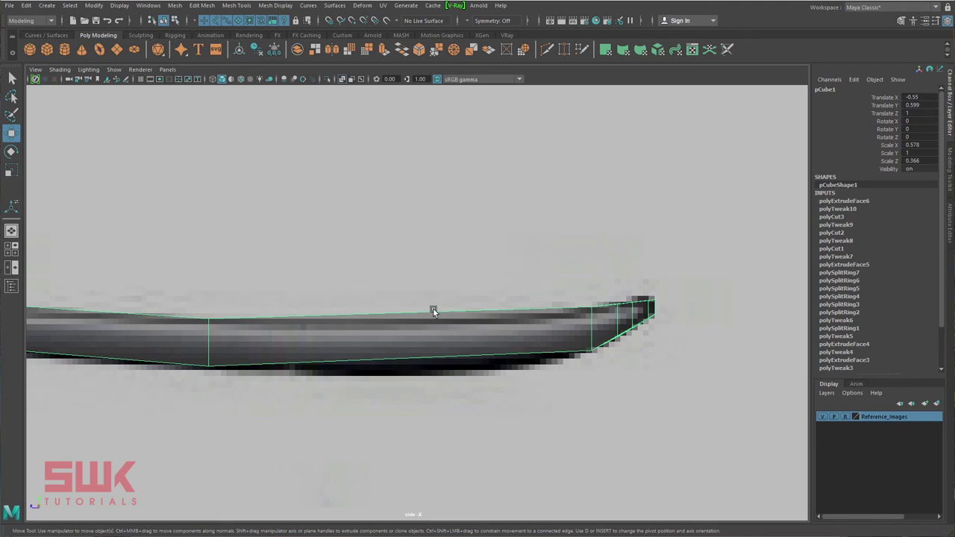
{"action": "left_click", "coordinate": [244, 6]}
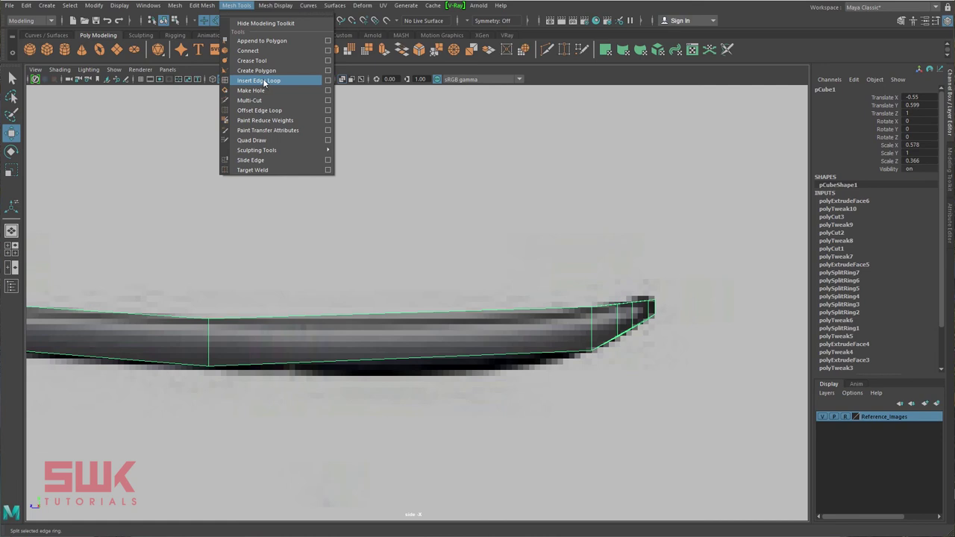
{"action": "left_click", "coordinate": [444, 340]}
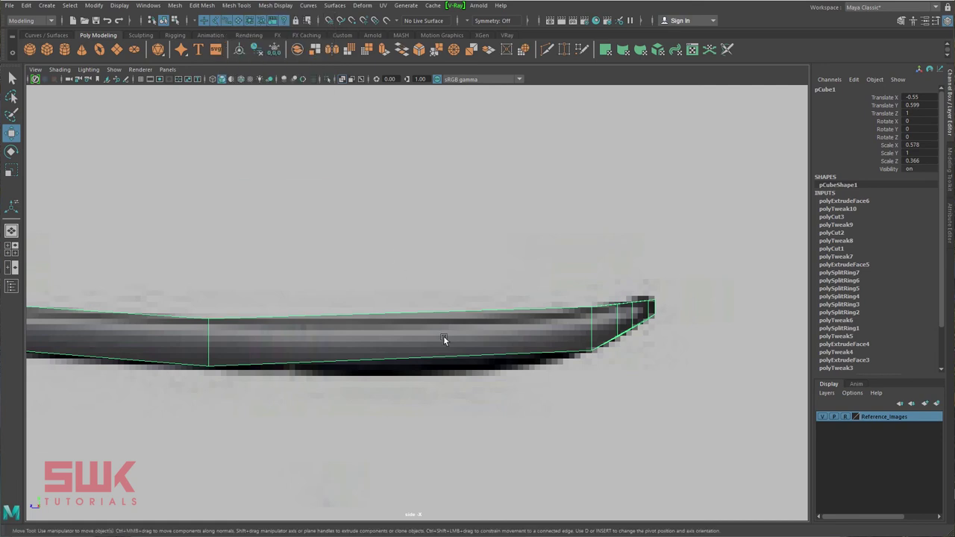
{"action": "right_click_drag", "start_coordinate": [444, 329], "coordinate": [376, 342], "text": "shift"}
{"action": "left_click_drag", "start_coordinate": [407, 359], "coordinate": [430, 358]}
- Lower the bottom and top vertices of the new mid-segment loop onto the handle's curved side profile
{"action": "key", "text": "q"}
{"action": "right_click_drag", "start_coordinate": [448, 341], "coordinate": [416, 342]}
{"action": "left_click_drag", "start_coordinate": [416, 345], "coordinate": [445, 381]}
{"action": "key", "text": "e"}
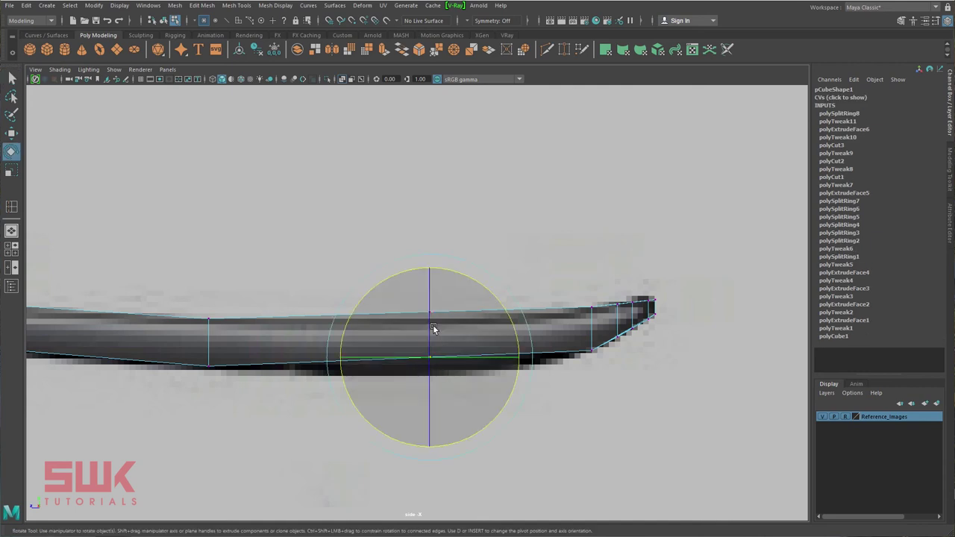
{"action": "key", "text": "w"}
{"action": "left_click_drag", "start_coordinate": [430, 265], "coordinate": [429, 278]}
{"action": "left_click_drag", "start_coordinate": [454, 287], "coordinate": [413, 327]}
{"action": "left_click_drag", "start_coordinate": [430, 221], "coordinate": [429, 228]}
- Insert another edge loop between the mid-segment loop and the start of the rounded handle end
{"action": "key", "text": "q"}
{"action": "right_click_drag", "start_coordinate": [480, 339], "coordinate": [457, 343]}
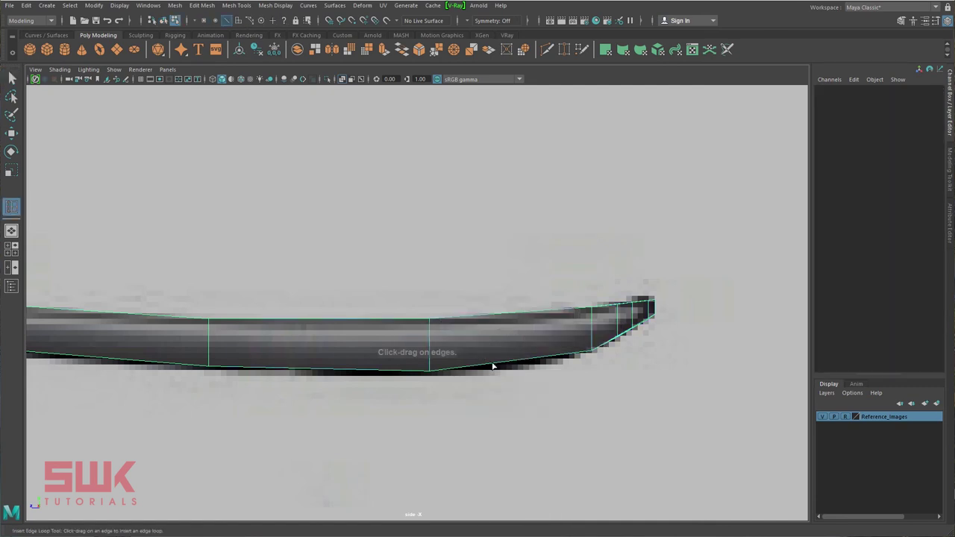
{"action": "left_click_drag", "start_coordinate": [504, 363], "coordinate": [520, 362]}
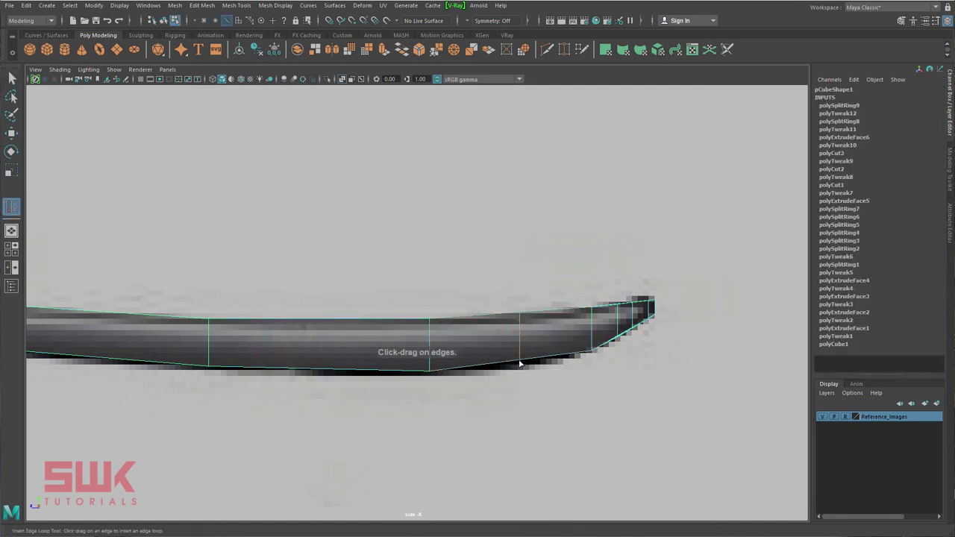
- Adjust the top and bottom vertices of the loop nearest the rounded end vertically to fit the reference side profile
{"action": "key", "text": "q"}
{"action": "right_click_drag", "start_coordinate": [530, 296], "coordinate": [493, 299]}
{"action": "key", "text": "w"}
{"action": "left_click_drag", "start_coordinate": [527, 303], "coordinate": [513, 321]}
{"action": "left_click_drag", "start_coordinate": [520, 273], "coordinate": [520, 272]}
{"action": "left_click_drag", "start_coordinate": [529, 371], "coordinate": [505, 350]}
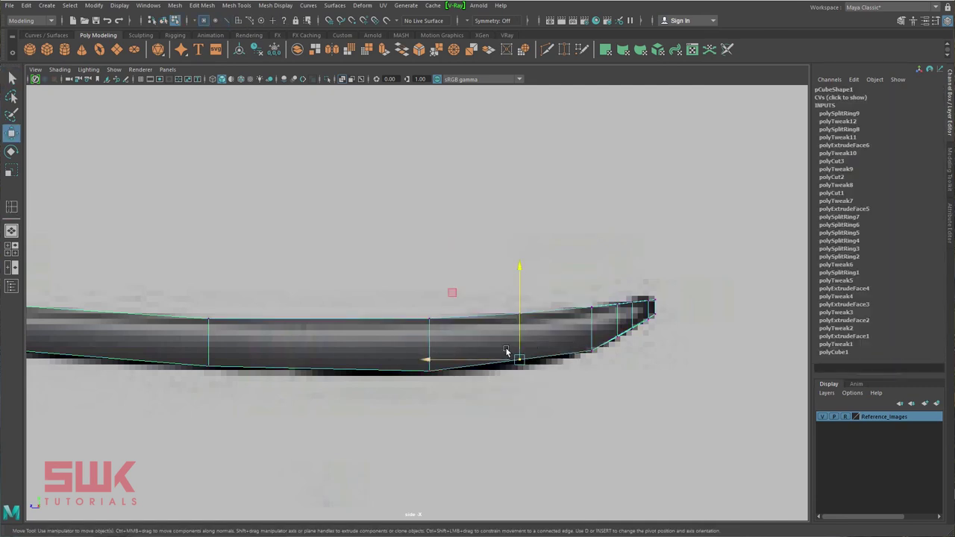
{"action": "left_click_drag", "start_coordinate": [521, 272], "coordinate": [520, 278]}
{"action": "key", "text": "space"}
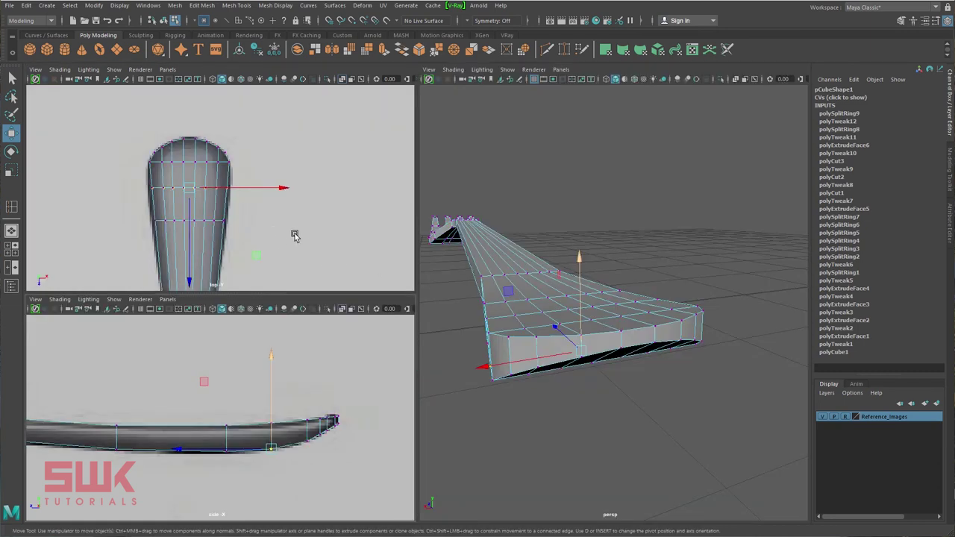
- Scale the two new vertex rows near the handle's end outward in X in the top view to match the reference width
{"action": "middle_click_drag", "start_coordinate": [259, 217], "coordinate": [307, 223], "text": "alt"}
{"action": "right_click_drag", "start_coordinate": [271, 196], "coordinate": [350, 230], "text": "alt"}
{"action": "middle_click_drag", "start_coordinate": [355, 233], "coordinate": [346, 218], "text": "alt"}
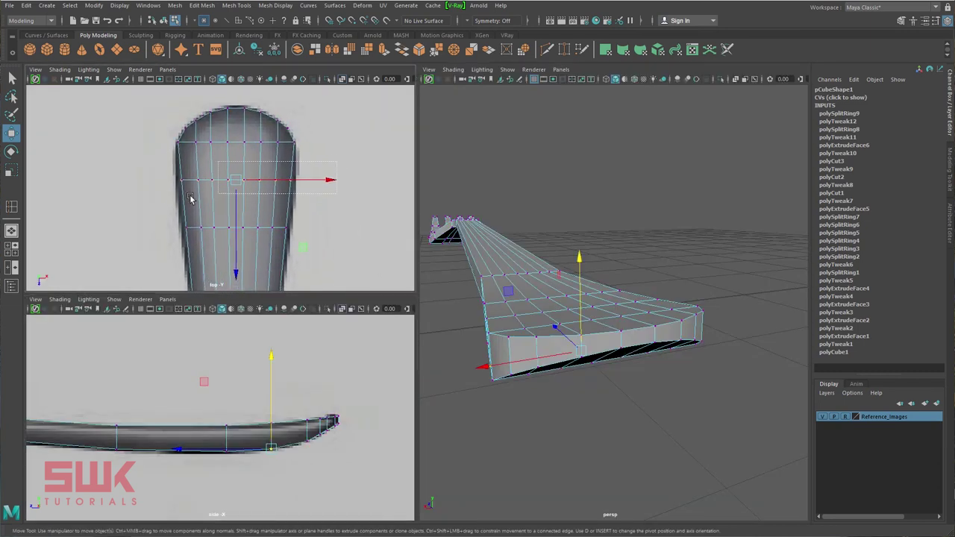
{"action": "left_click_drag", "start_coordinate": [298, 170], "coordinate": [168, 200]}
{"action": "key", "text": "r"}
{"action": "left_click_drag", "start_coordinate": [316, 187], "coordinate": [166, 243]}
{"action": "left_click_drag", "start_coordinate": [324, 227], "coordinate": [335, 228]}
- Insert an edge loop across the narrow part of the handle and scale it in X by about 0.89 to fit the reference
{"action": "middle_click_drag", "start_coordinate": [306, 247], "coordinate": [297, 83], "text": "alt"}
{"action": "middle_click_drag", "start_coordinate": [309, 273], "coordinate": [299, 176], "text": "alt"}
{"action": "middle_click_drag", "start_coordinate": [289, 246], "coordinate": [314, 154], "text": "alt"}
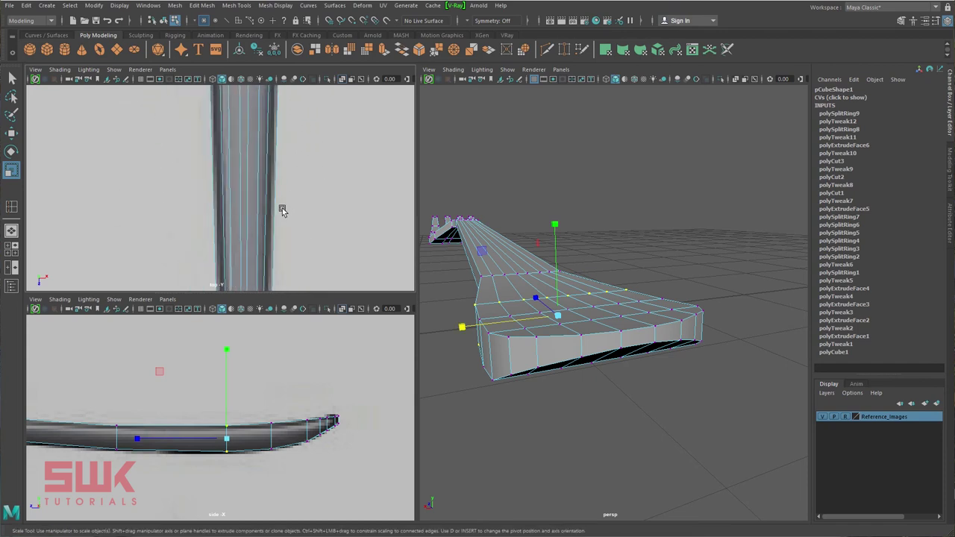
{"action": "right_click_drag", "start_coordinate": [242, 175], "coordinate": [247, 217]}
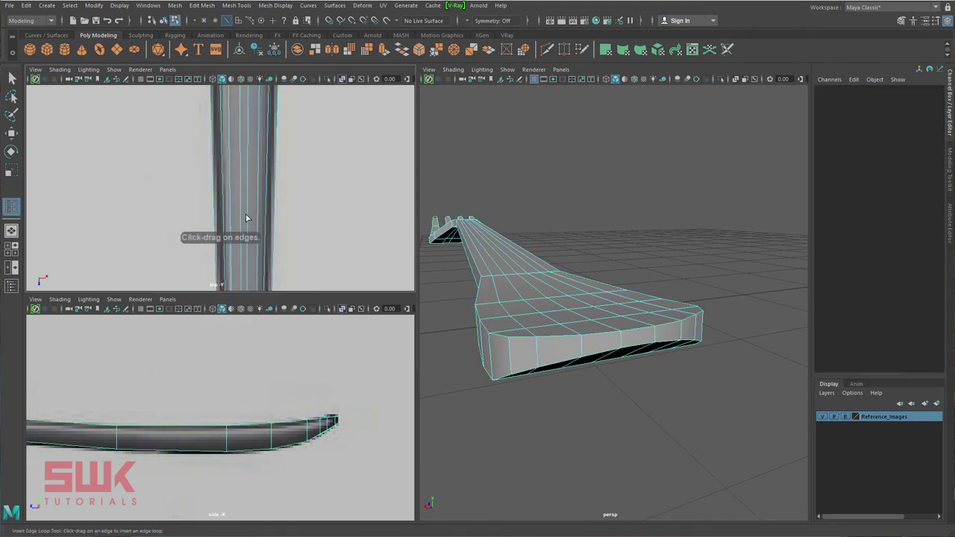
{"action": "left_click_drag", "start_coordinate": [238, 208], "coordinate": [241, 207]}
{"action": "key", "text": "r"}
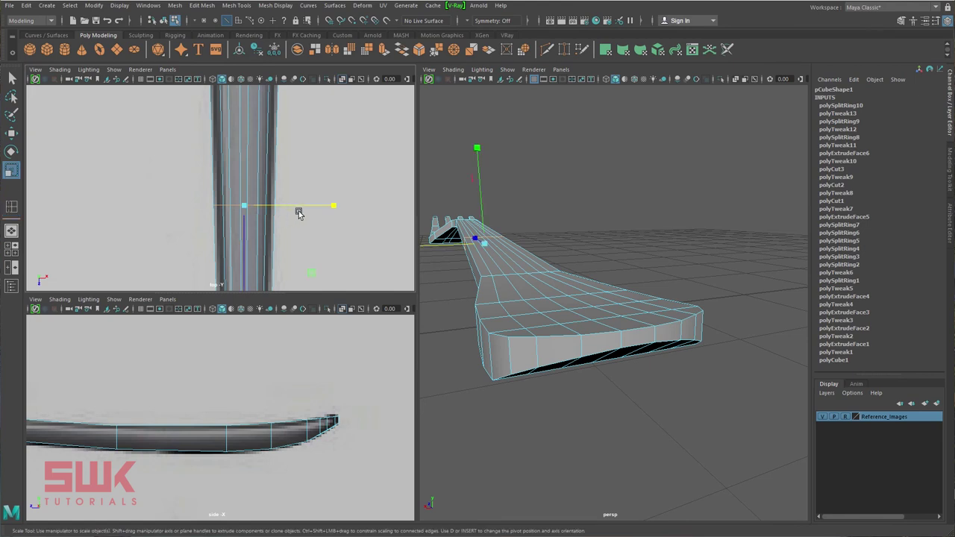
{"action": "left_click", "coordinate": [328, 205]}
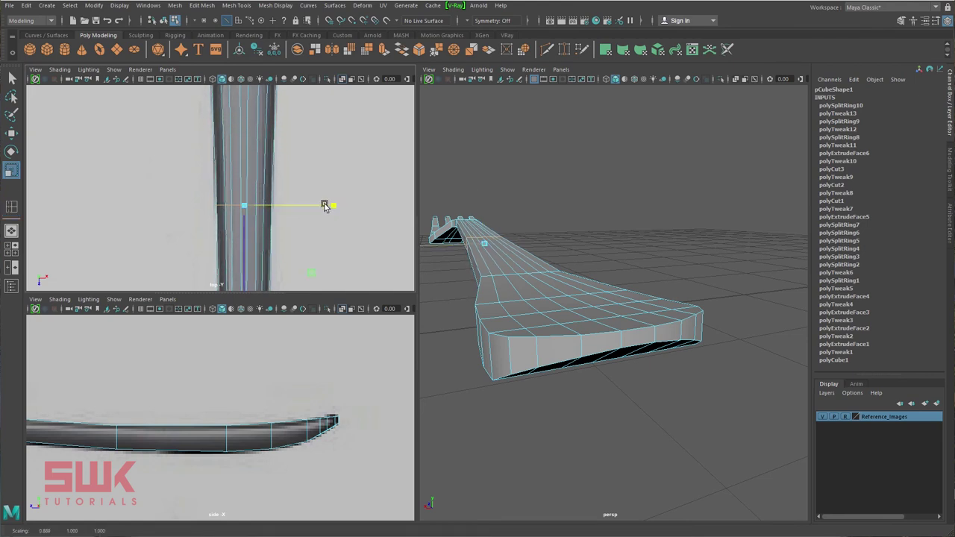
- Examine the handle's alignment with the reference along its narrow part in the side and top views
{"action": "middle_click_drag", "start_coordinate": [157, 396], "coordinate": [205, 393], "text": "alt"}
{"action": "scroll", "coordinate": [206, 393], "scroll_direction": "up", "scroll_amount": 3}
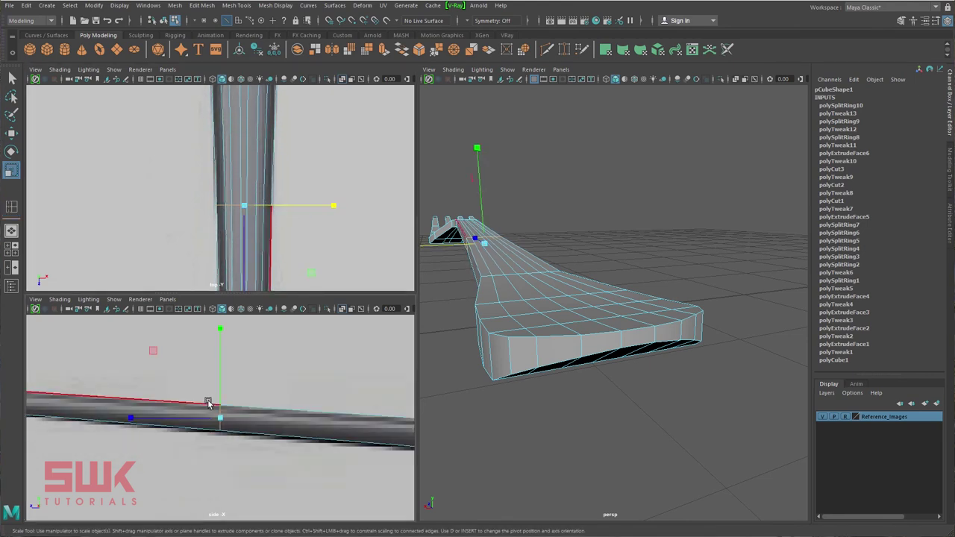
{"action": "key", "text": "w"}
{"action": "middle_click_drag", "start_coordinate": [253, 370], "coordinate": [405, 384], "text": "alt"}
{"action": "middle_click_drag", "start_coordinate": [214, 383], "coordinate": [234, 389], "text": "alt"}
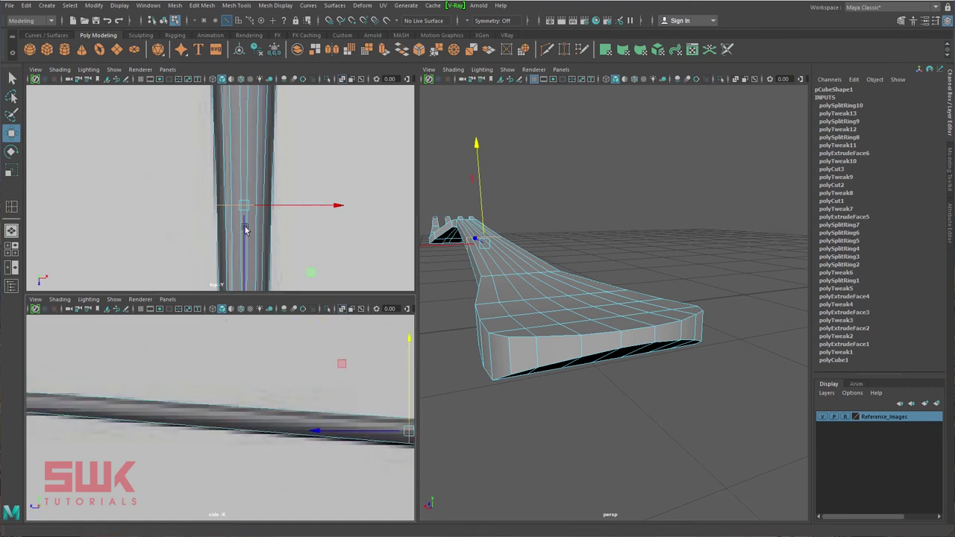
{"action": "middle_click_drag", "start_coordinate": [252, 224], "coordinate": [261, 120], "text": "alt"}
{"action": "middle_click_drag", "start_coordinate": [282, 225], "coordinate": [273, 173], "text": "alt"}
{"action": "middle_click_drag", "start_coordinate": [283, 229], "coordinate": [288, 184], "text": "alt"}
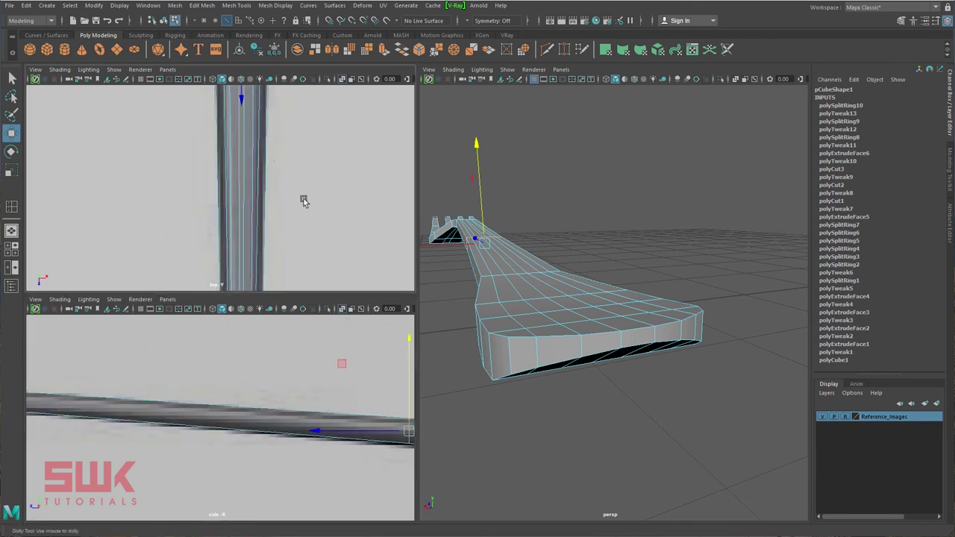
- Insert another edge loop across the handle's narrow part and adjust it in the top and side views to fit the reference
{"action": "scroll", "coordinate": [300, 200], "scroll_direction": "down", "scroll_amount": 5}
{"action": "right_click_drag", "start_coordinate": [273, 221], "coordinate": [334, 229], "text": "alt"}
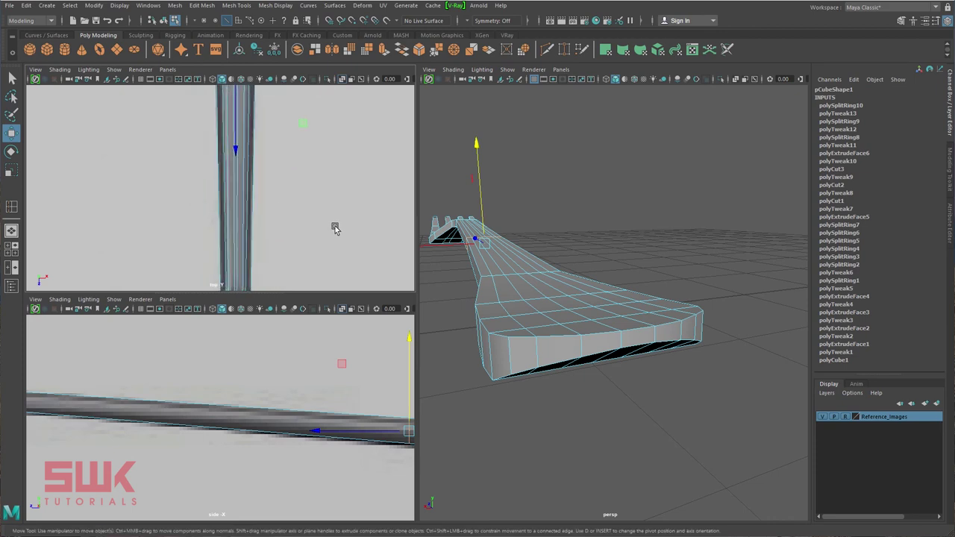
{"action": "key", "text": "g"}
{"action": "left_click_drag", "start_coordinate": [253, 216], "coordinate": [252, 218]}
{"action": "key", "text": "r"}
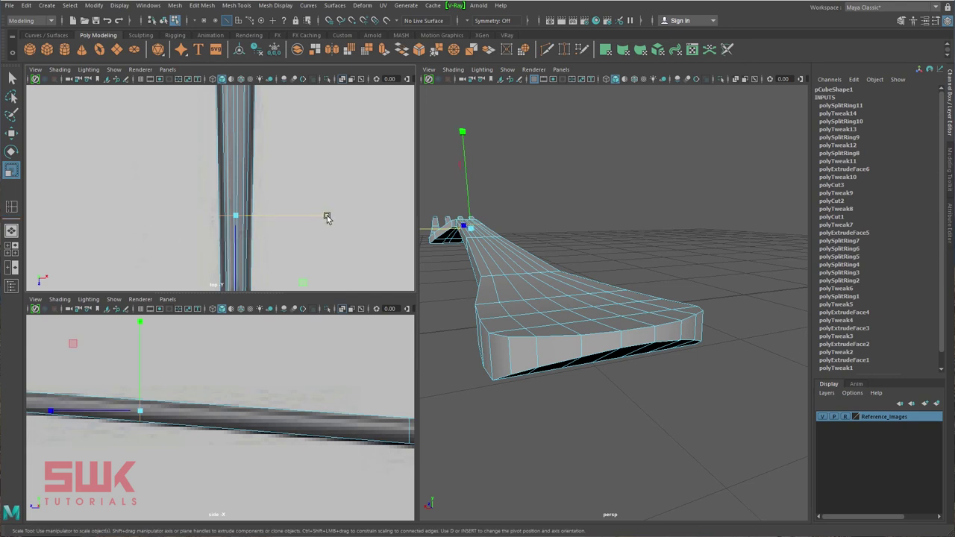
{"action": "scroll", "coordinate": [225, 389], "scroll_direction": "up", "scroll_amount": 2}
{"action": "key", "text": "w"}
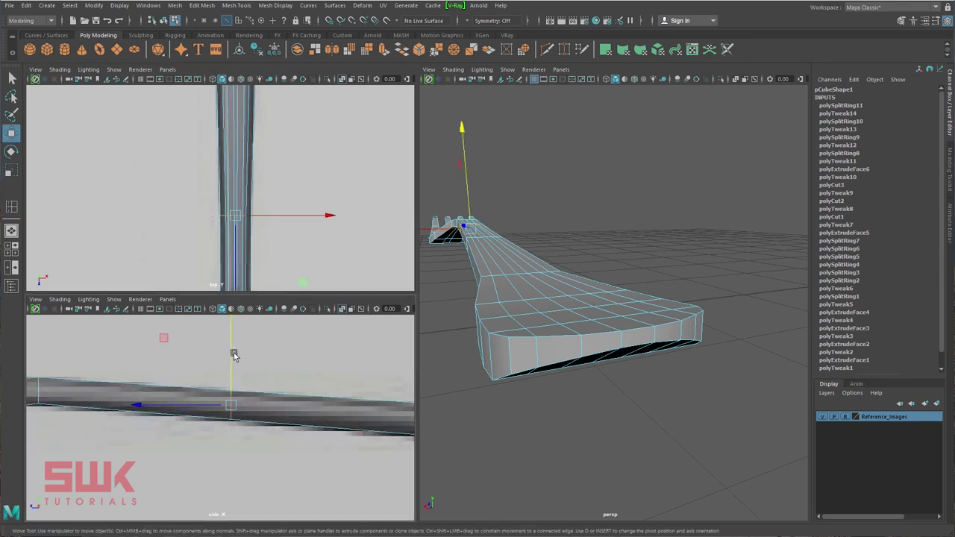
{"action": "left_click_drag", "start_coordinate": [231, 373], "coordinate": [224, 375]}
{"action": "key", "text": "q"}
- Insert an edge loop across the handle just behind the neck and scale it slightly in X to match the reference
{"action": "middle_click_drag", "start_coordinate": [215, 367], "coordinate": [296, 366], "text": "alt"}
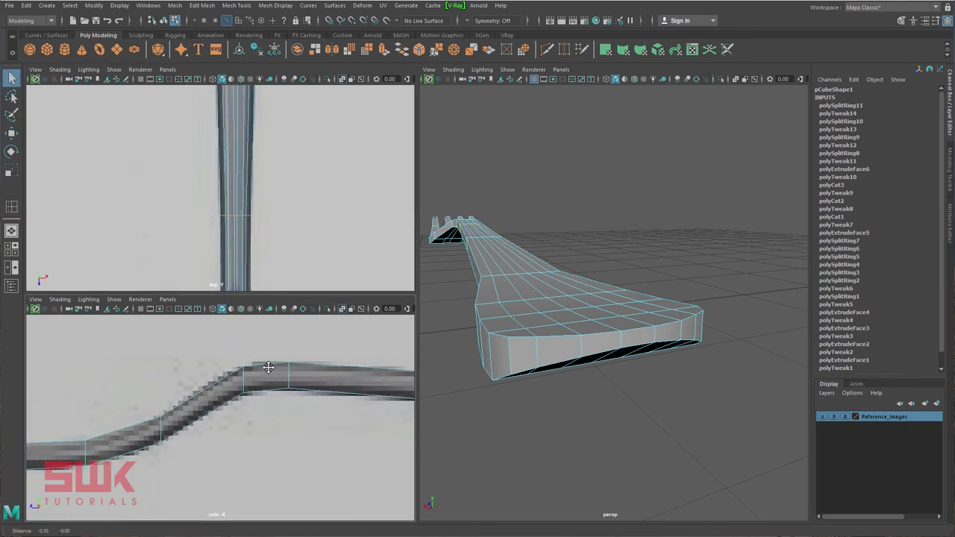
{"action": "middle_click_drag", "start_coordinate": [261, 241], "coordinate": [293, 252], "text": "alt"}
{"action": "right_click_drag", "start_coordinate": [292, 252], "coordinate": [332, 236], "text": "alt"}
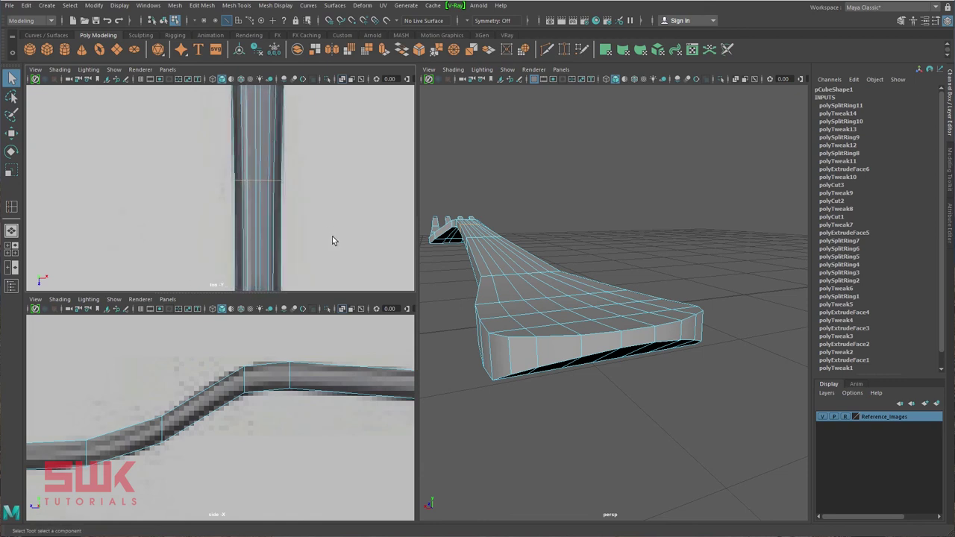
{"action": "key", "text": "r"}
{"action": "middle_click_drag", "start_coordinate": [314, 217], "coordinate": [306, 248], "text": "alt"}
{"action": "key", "text": "q"}
{"action": "right_click_drag", "start_coordinate": [273, 191], "coordinate": [213, 193]}
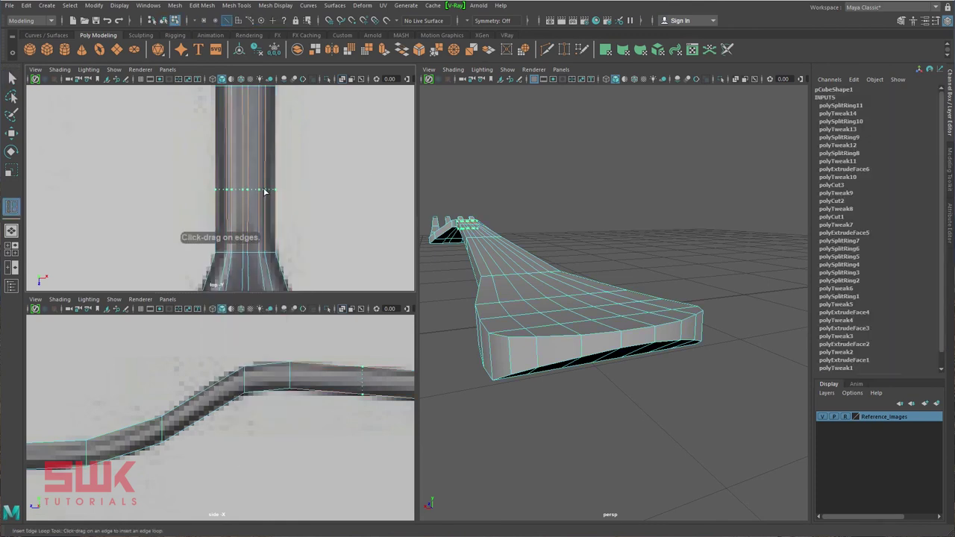
{"action": "left_click", "coordinate": [264, 191]}
{"action": "key", "text": "r"}
{"action": "left_click_drag", "start_coordinate": [331, 190], "coordinate": [330, 191]}
{"action": "middle_click_drag", "start_coordinate": [299, 371], "coordinate": [274, 378], "text": "alt"}
{"action": "key", "text": "w"}
{"action": "scroll", "coordinate": [254, 378], "scroll_direction": "up", "scroll_amount": 1}
{"action": "middle_click_drag", "start_coordinate": [194, 395], "coordinate": [251, 379], "text": "alt"}
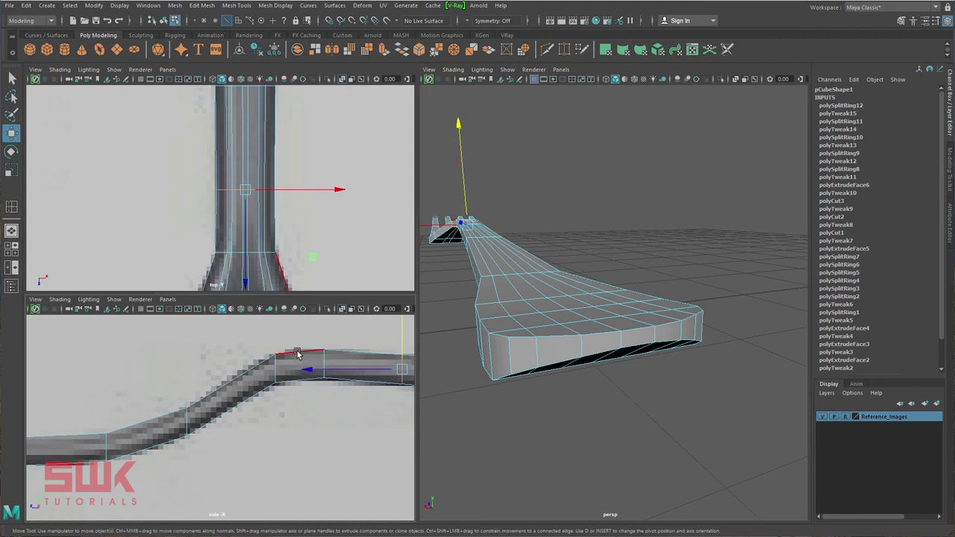
{"action": "key", "text": "q"}
{"action": "left_click", "coordinate": [315, 243]}
- Return the fork to object mode in the perspective view and turn on its smooth mesh preview
{"action": "right_click_drag", "start_coordinate": [315, 244], "coordinate": [276, 248], "text": "alt"}
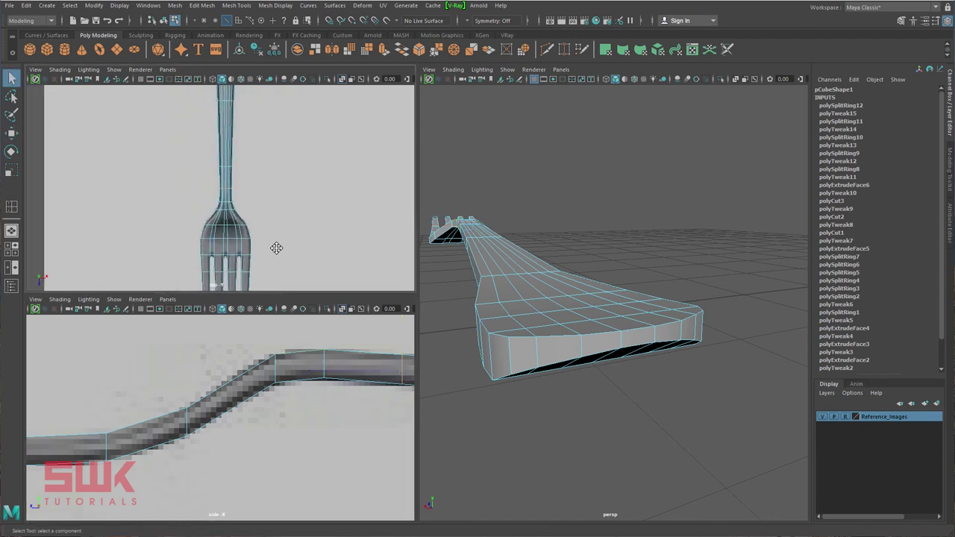
{"action": "middle_click_drag", "start_coordinate": [276, 248], "coordinate": [288, 180], "text": "alt"}
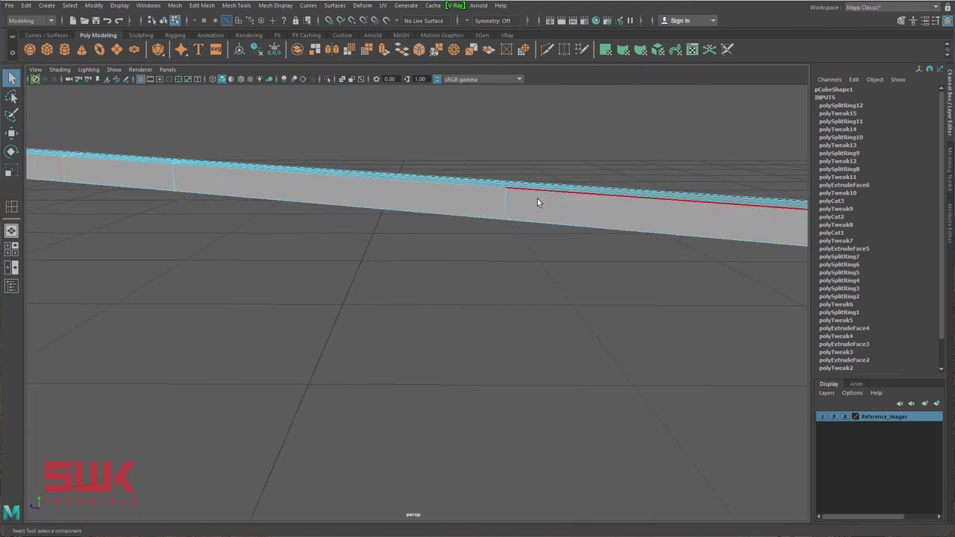
{"action": "right_click_drag", "start_coordinate": [537, 198], "coordinate": [585, 181]}
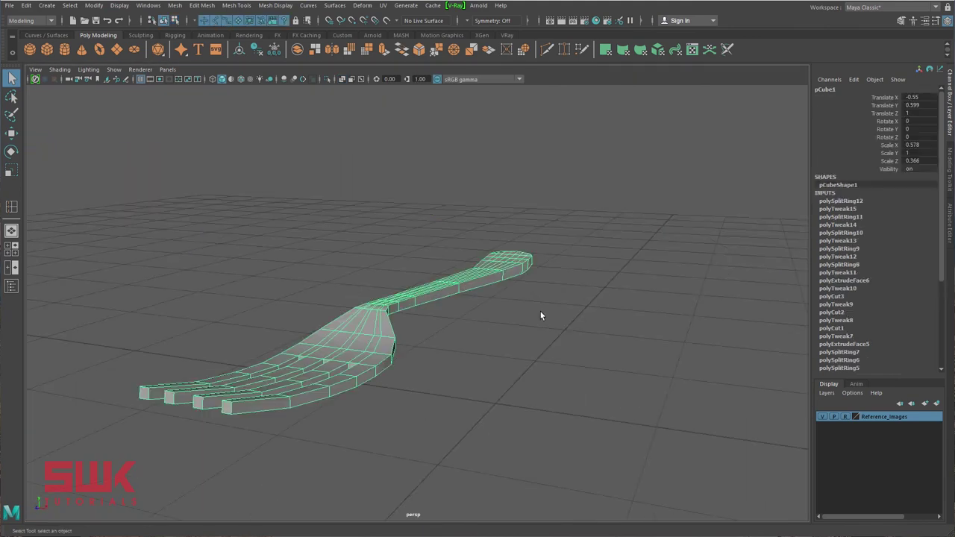
{"action": "left_click", "coordinate": [541, 312]}
{"action": "left_click", "coordinate": [438, 297]}
{"action": "key", "text": "3"}
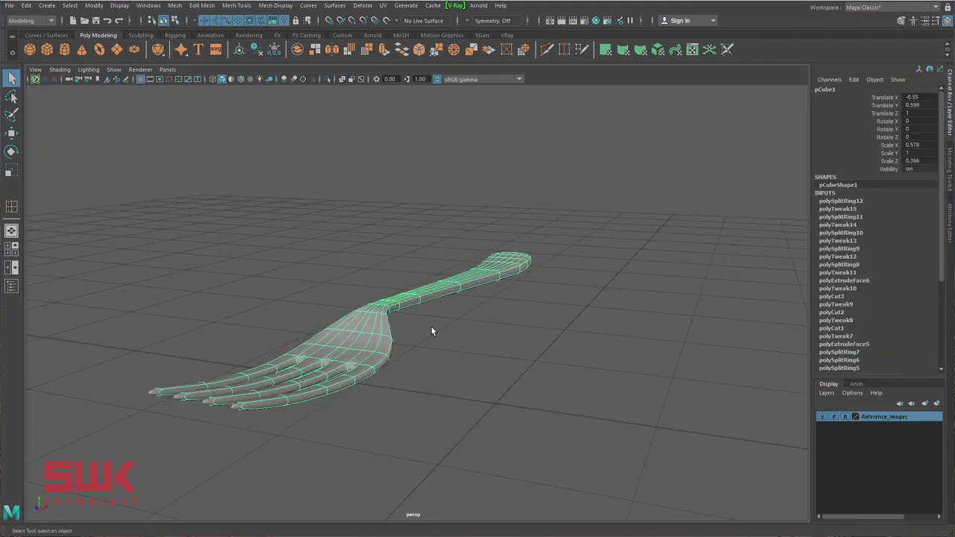
{"action": "left_click", "coordinate": [431, 339]}
{"action": "left_click_drag", "start_coordinate": [431, 345], "coordinate": [439, 269], "text": "alt"}
{"action": "left_click", "coordinate": [440, 269]}
{"action": "left_click", "coordinate": [502, 269]}
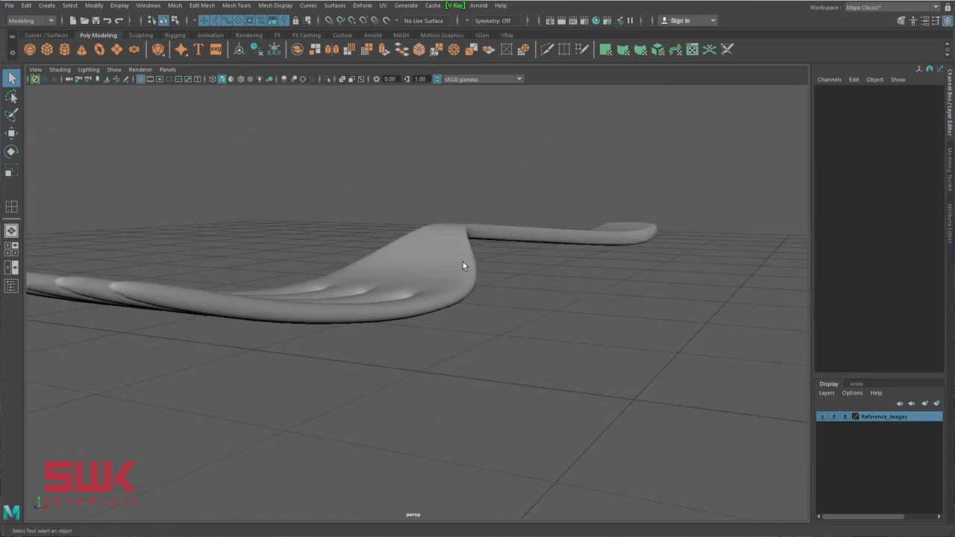
- Compare the fork head's outer side edge with smooth mesh preview off and on
{"action": "left_click", "coordinate": [454, 302]}
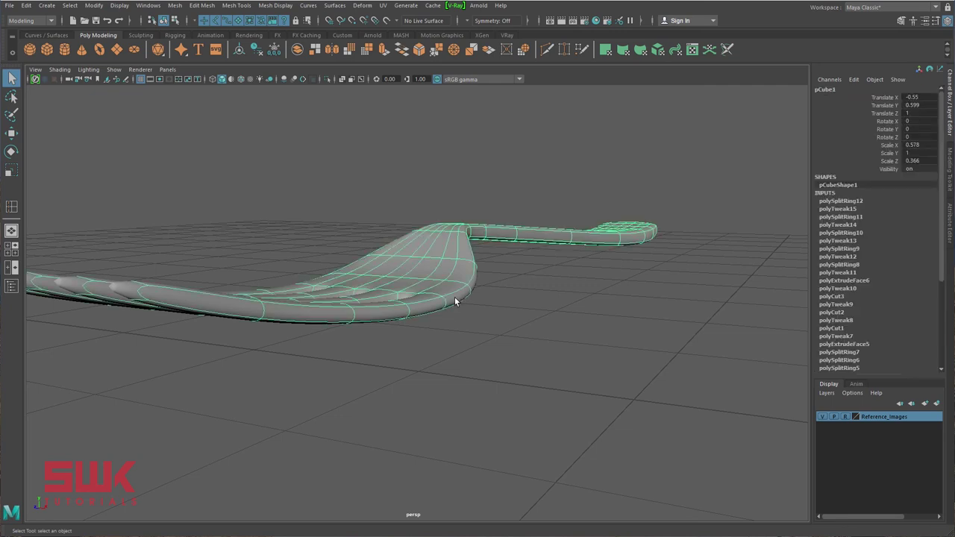
{"action": "key", "text": "1"}
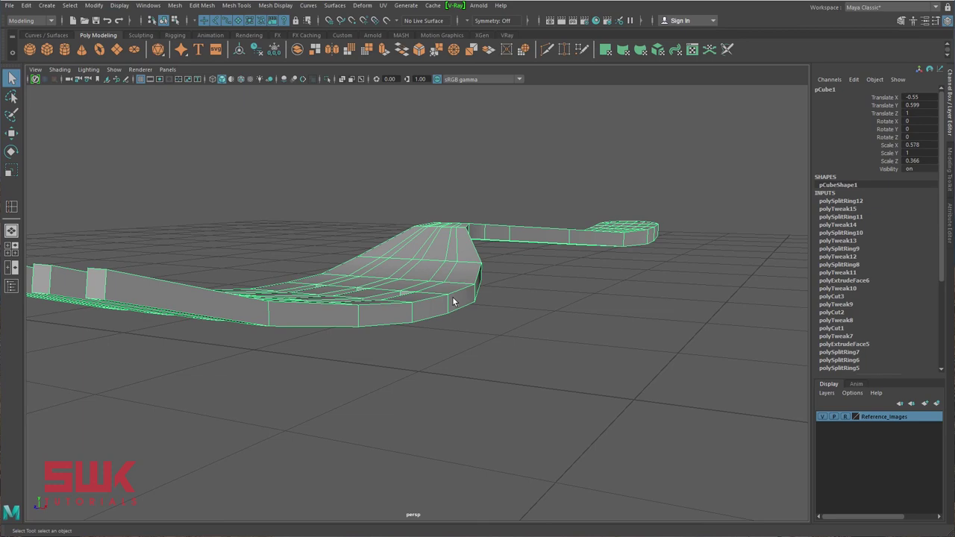
{"action": "left_click_drag", "start_coordinate": [450, 297], "coordinate": [517, 283], "text": "alt"}
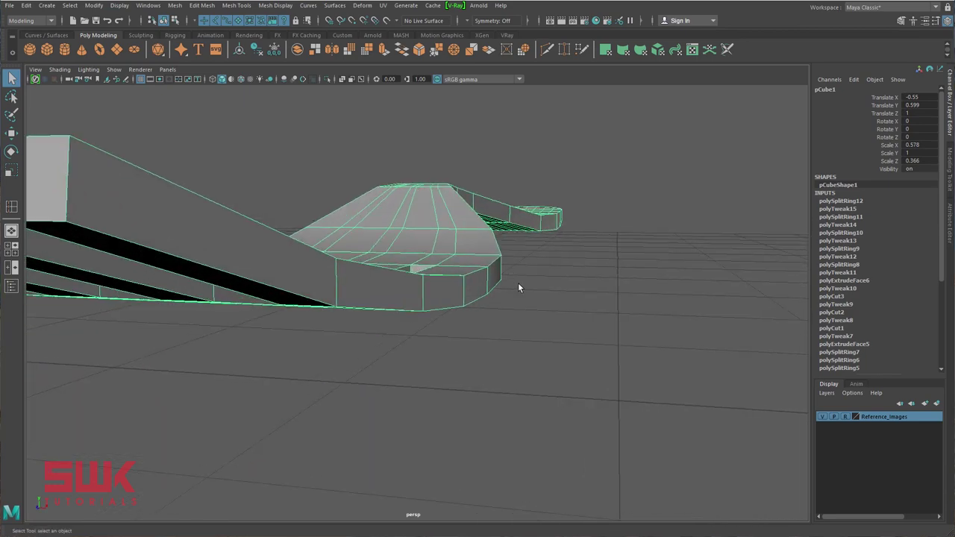
{"action": "key", "text": "3"}
{"action": "left_click", "coordinate": [522, 282]}
{"action": "left_click", "coordinate": [486, 277]}
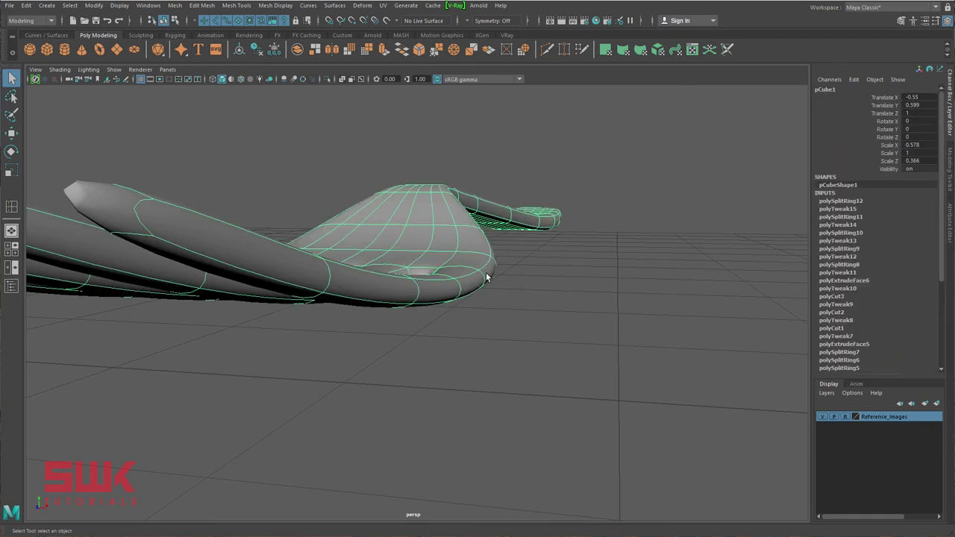
{"action": "key", "text": "1"}
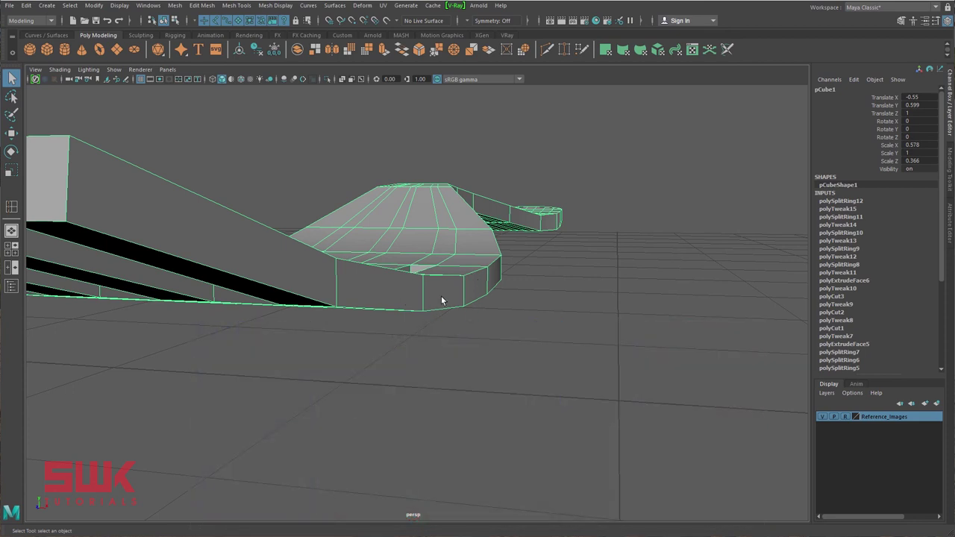
- Insert an edge loop midway through the thickness around the fork's sides, and preview the mesh smoothed in object mode
{"action": "left_click", "coordinate": [236, 6]}
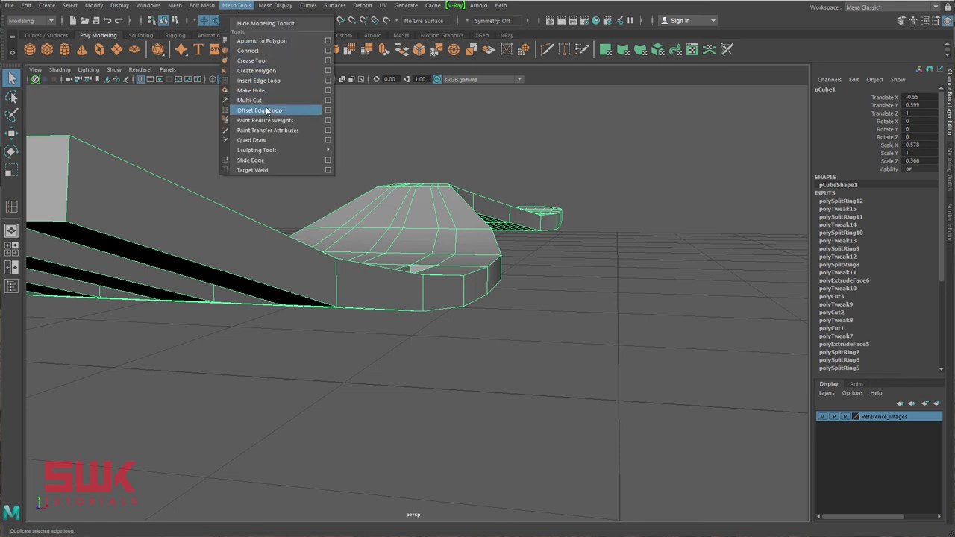
{"action": "left_click", "coordinate": [266, 81]}
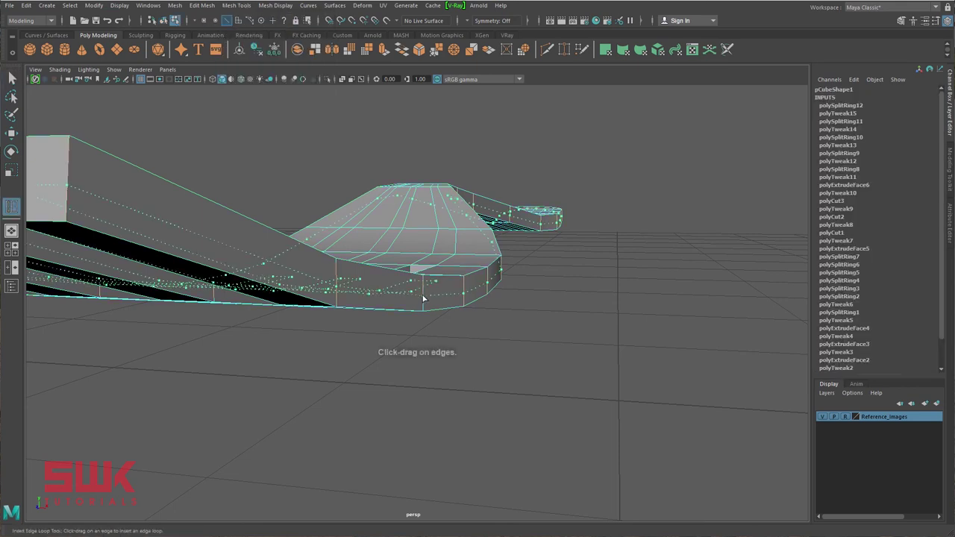
{"action": "left_click_drag", "start_coordinate": [423, 298], "coordinate": [447, 287]}
{"action": "key", "text": "q"}
{"action": "right_click_drag", "start_coordinate": [462, 285], "coordinate": [495, 272]}
{"action": "key", "text": "3"}
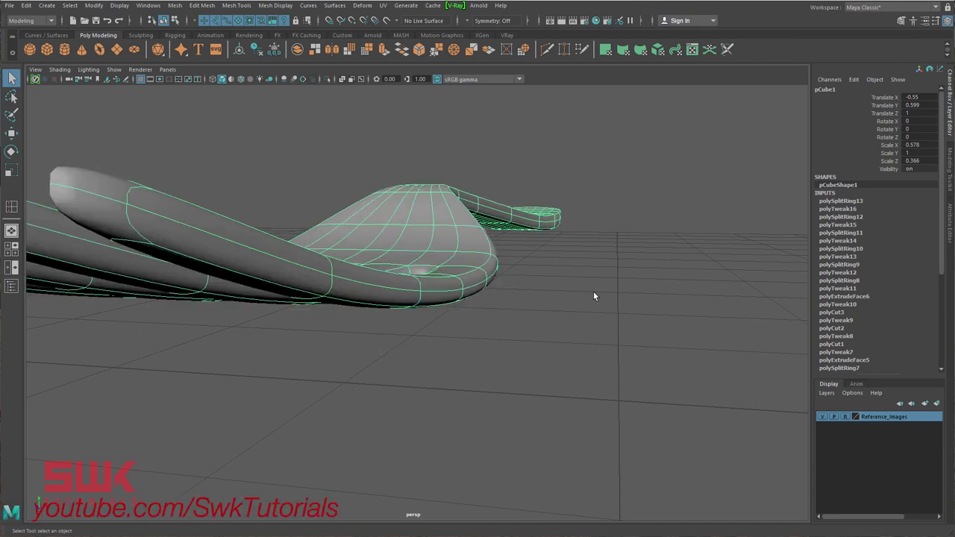
{"action": "left_click", "coordinate": [558, 290]}
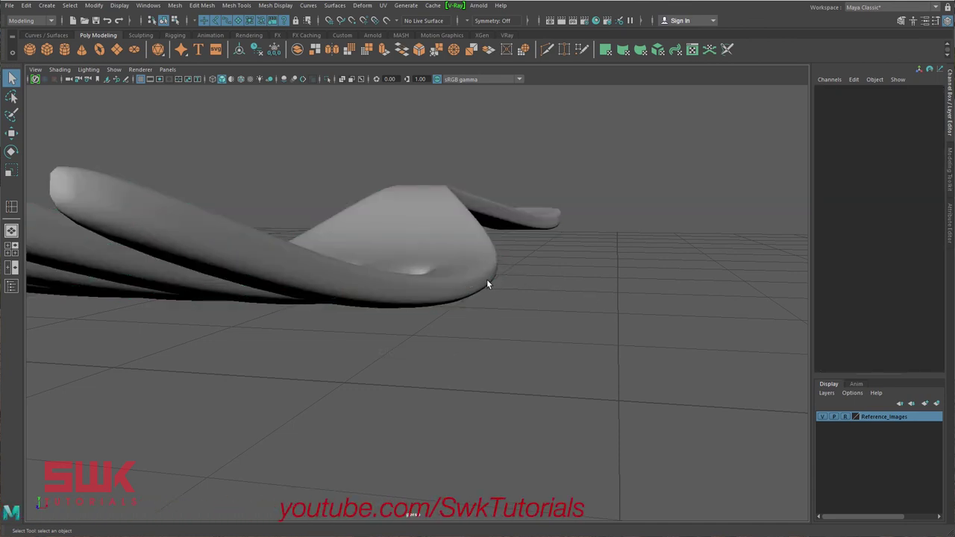
- Examine the smoothed fork from the side and close up at the tines
{"action": "left_click_drag", "start_coordinate": [536, 280], "coordinate": [341, 276], "text": "alt"}
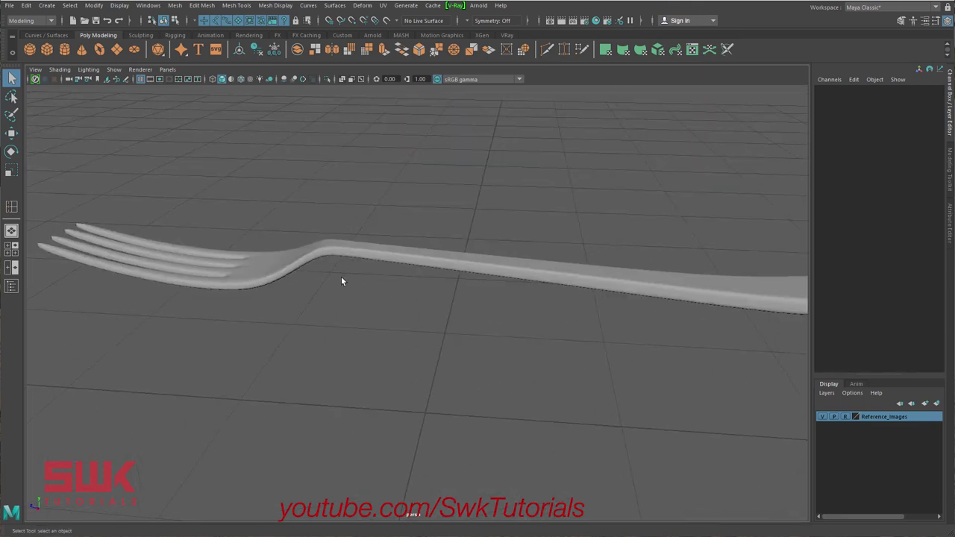
{"action": "middle_click_drag", "start_coordinate": [341, 276], "coordinate": [371, 258], "text": "alt"}
{"action": "left_click_drag", "start_coordinate": [371, 259], "coordinate": [403, 285], "text": "alt"}
{"action": "right_click_drag", "start_coordinate": [403, 285], "coordinate": [420, 287], "text": "alt"}
{"action": "middle_click_drag", "start_coordinate": [420, 287], "coordinate": [461, 275], "text": "alt"}
{"action": "left_click_drag", "start_coordinate": [460, 275], "coordinate": [434, 288], "text": "alt"}
{"action": "right_click_drag", "start_coordinate": [434, 288], "coordinate": [450, 292], "text": "alt"}
{"action": "key", "text": "space"}
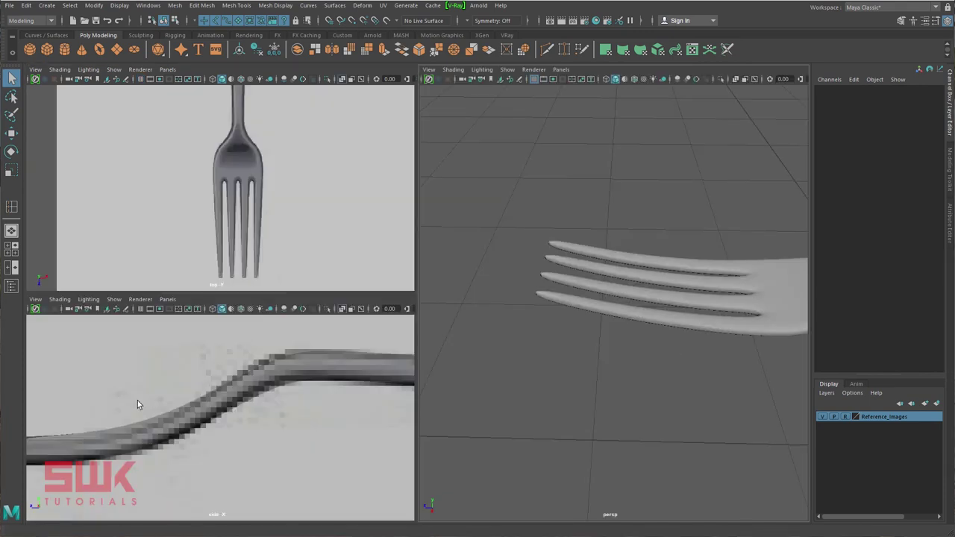
- With smooth preview off, slice across all four tines just behind their tips in the side view using Multi-Cut
{"action": "key", "text": "space"}
{"action": "left_click", "coordinate": [156, 373]}
{"action": "key", "text": "f"}
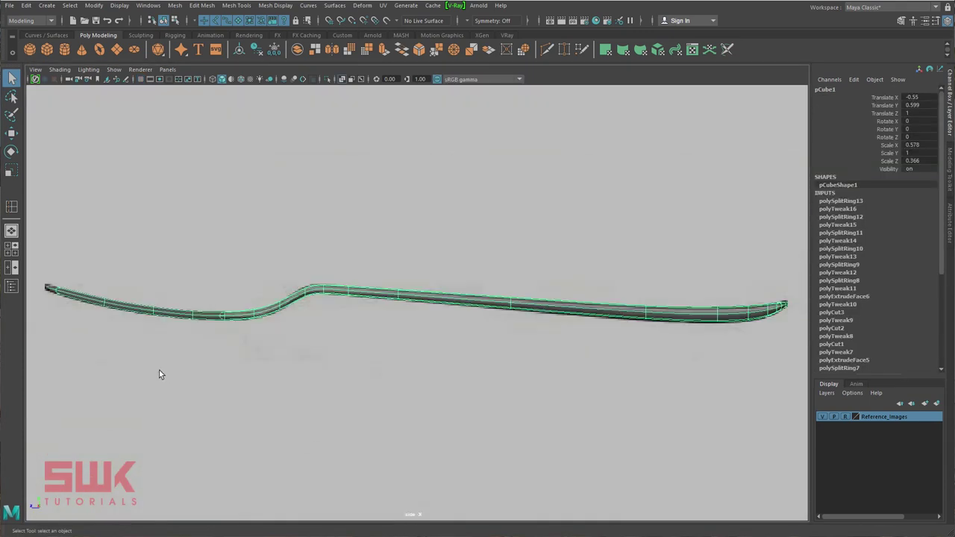
{"action": "middle_click_drag", "start_coordinate": [199, 342], "coordinate": [469, 411], "text": "alt"}
{"action": "right_click_drag", "start_coordinate": [469, 411], "coordinate": [527, 456], "text": "alt"}
{"action": "middle_click_drag", "start_coordinate": [526, 456], "coordinate": [587, 377], "text": "alt"}
{"action": "scroll", "coordinate": [329, 318], "scroll_direction": "up", "scroll_amount": 4}
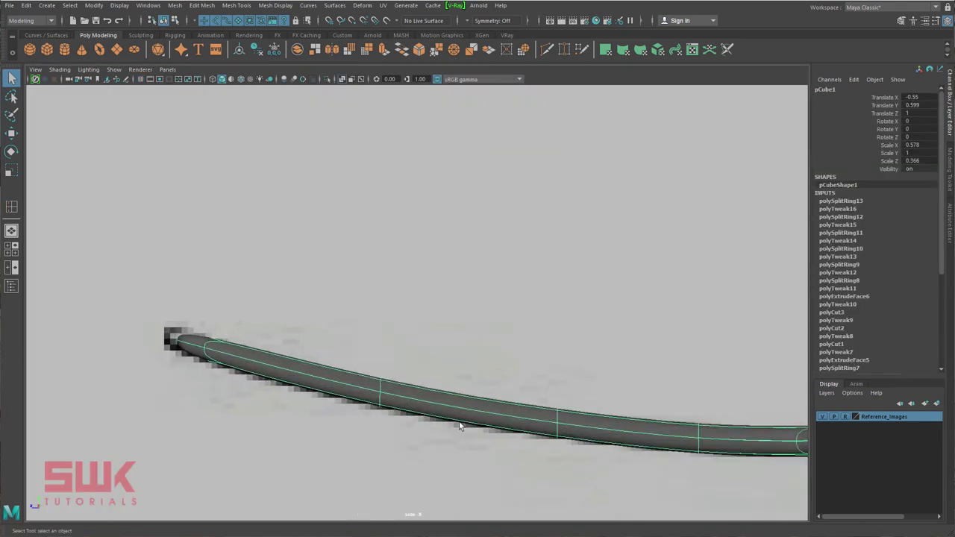
{"action": "scroll", "coordinate": [304, 336], "scroll_direction": "up", "scroll_amount": 2}
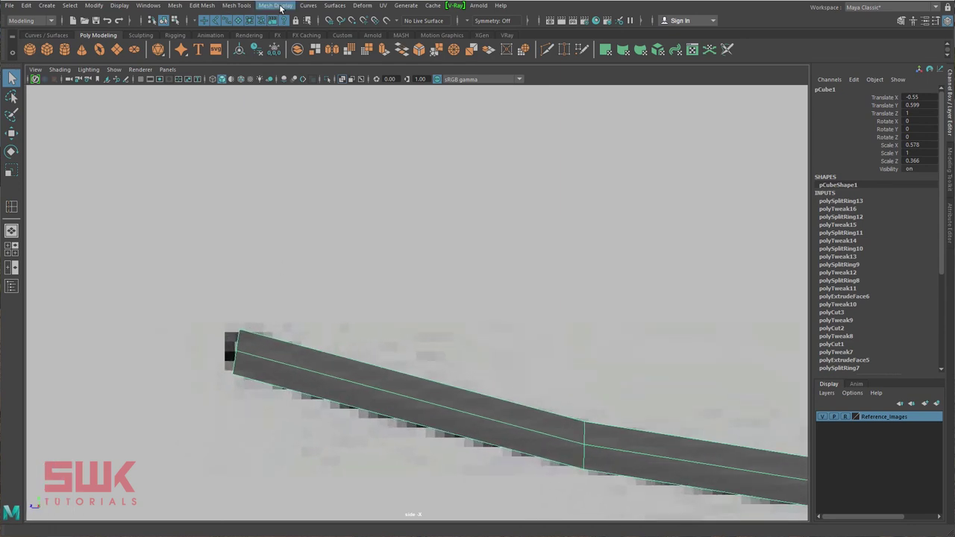
{"action": "left_click", "coordinate": [237, 5]}
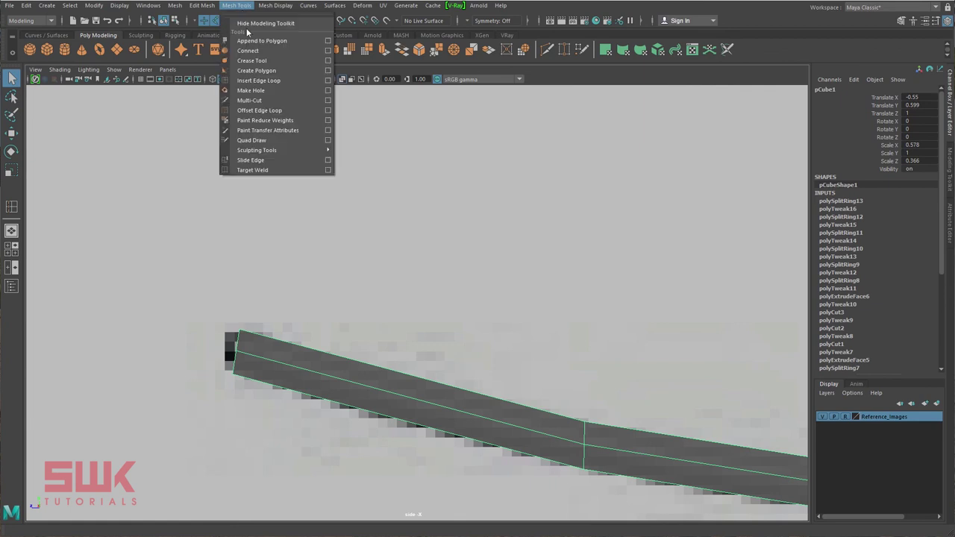
{"action": "left_click", "coordinate": [263, 101]}
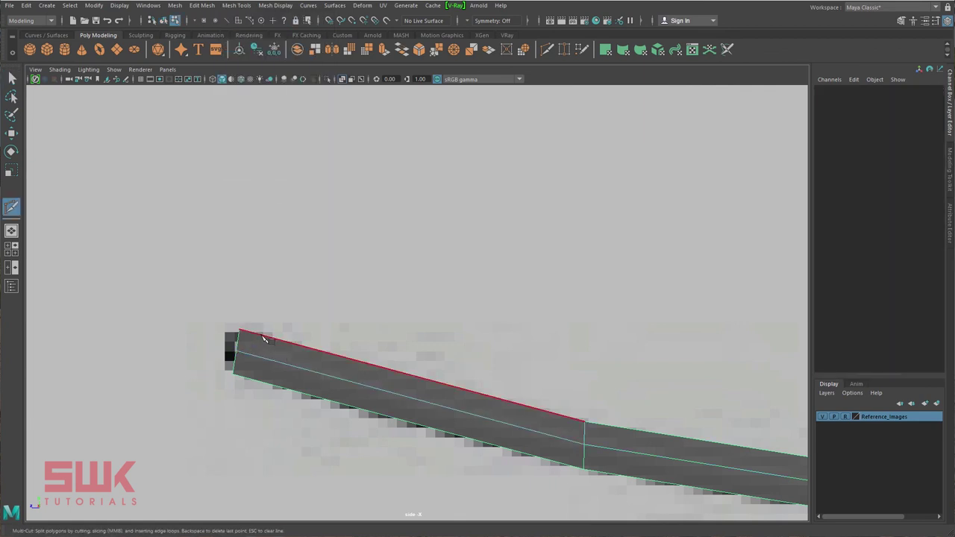
{"action": "key", "text": "space"}
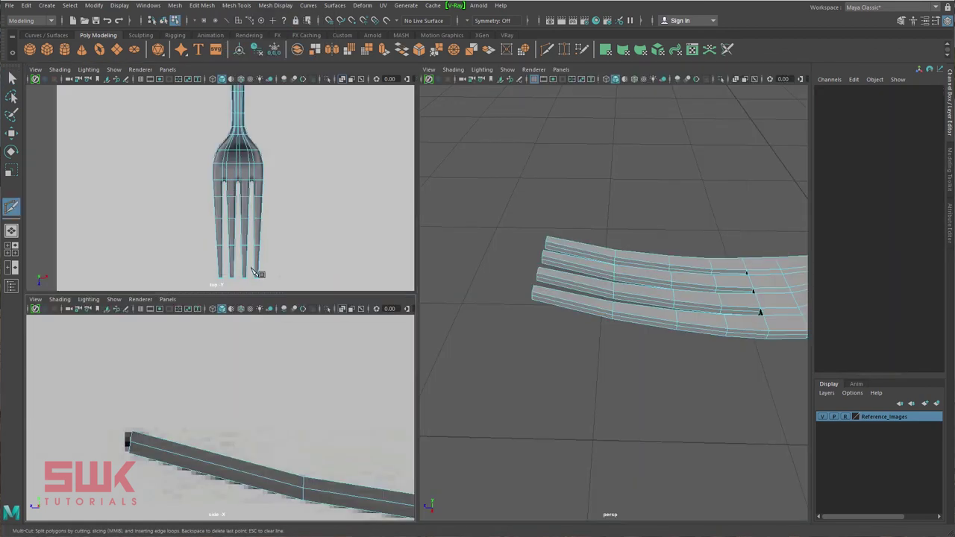
{"action": "key", "text": "space"}
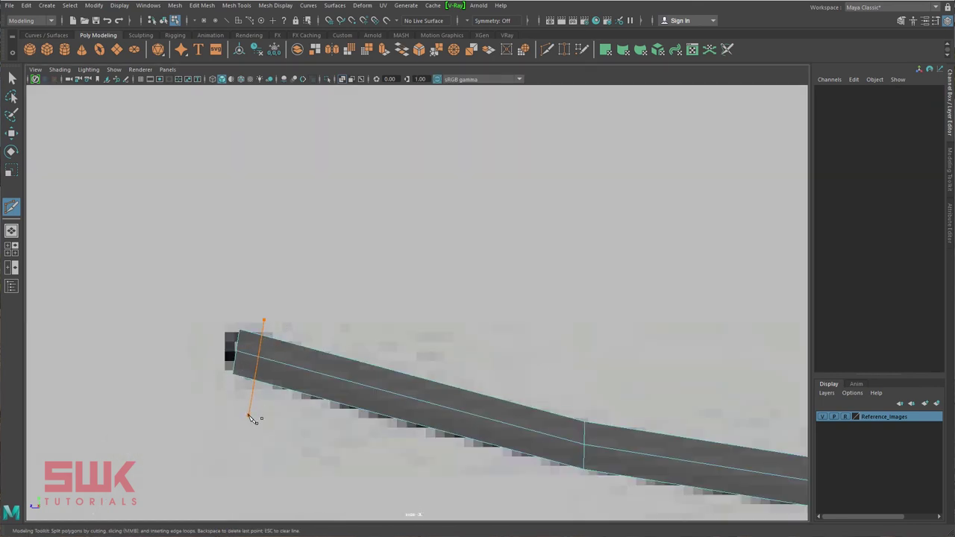
{"action": "left_click_drag", "start_coordinate": [249, 416], "coordinate": [249, 414]}
{"action": "key", "text": "q"}
- Move the middle vertices of the tine ends and of the new cut outward toward the tips to round them
{"action": "right_click_drag", "start_coordinate": [289, 348], "coordinate": [230, 348]}
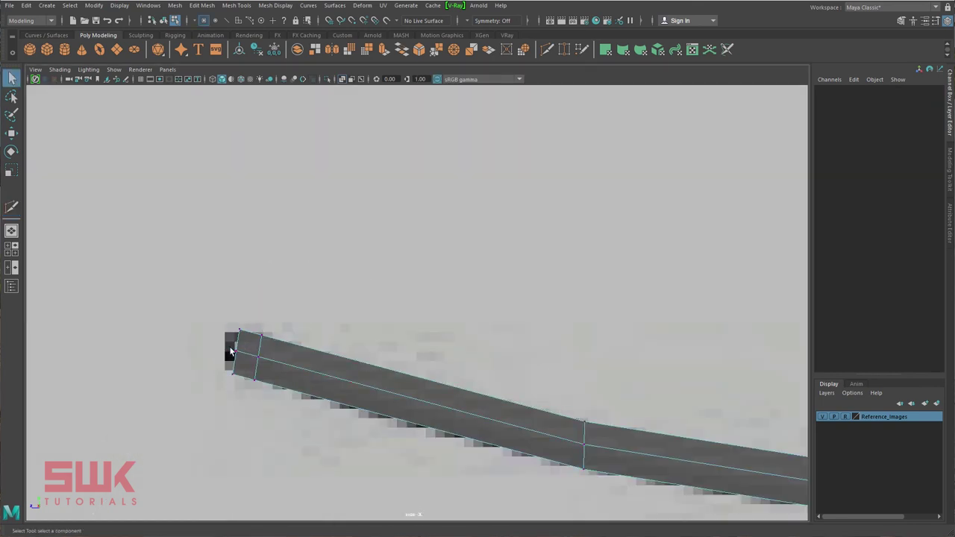
{"action": "mouse_move", "coordinate": [231, 351]}
{"action": "left_mouse_down"}
{"action": "mouse_move", "coordinate": [263, 371]}
{"action": "mouse_move", "coordinate": [244, 357]}
{"action": "left_mouse_up"}
{"action": "key", "text": "w"}
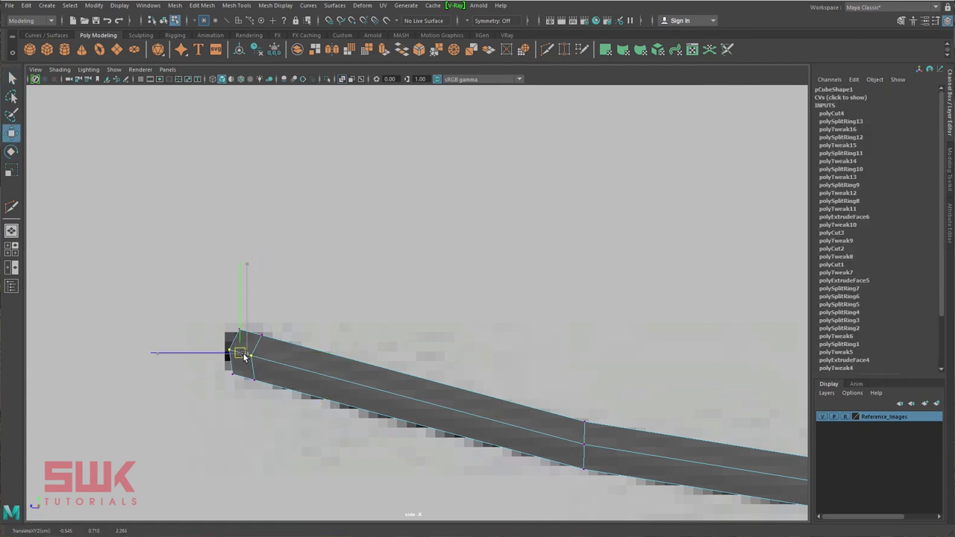
{"action": "key", "text": "q"}
- Return the fork to object mode in the perspective view and show the tines with smooth mesh preview
{"action": "key", "text": "space"}
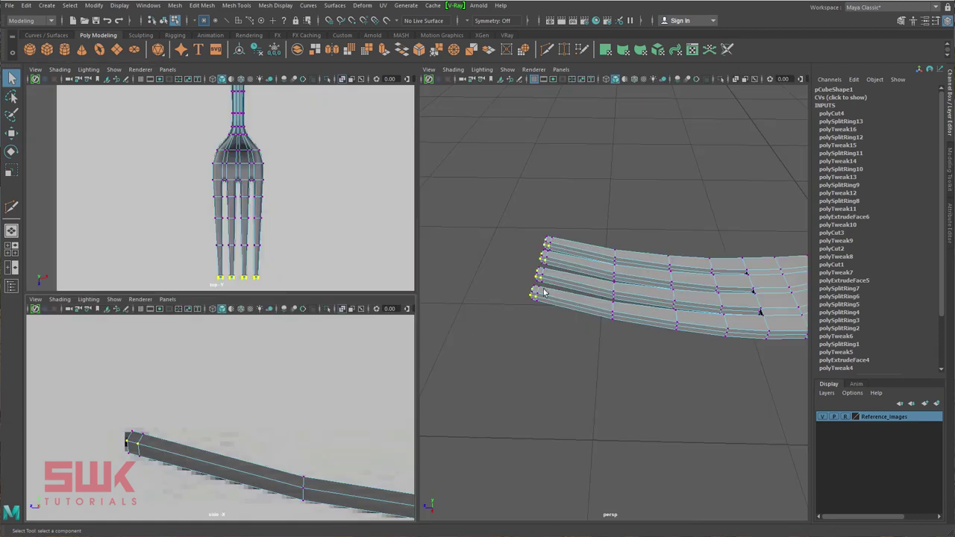
{"action": "right_click_drag", "start_coordinate": [545, 293], "coordinate": [587, 259]}
{"action": "key", "text": "space"}
{"action": "left_click_drag", "start_coordinate": [471, 322], "coordinate": [432, 387], "text": "alt"}
{"action": "key", "text": "3"}
{"action": "left_click", "coordinate": [437, 385]}
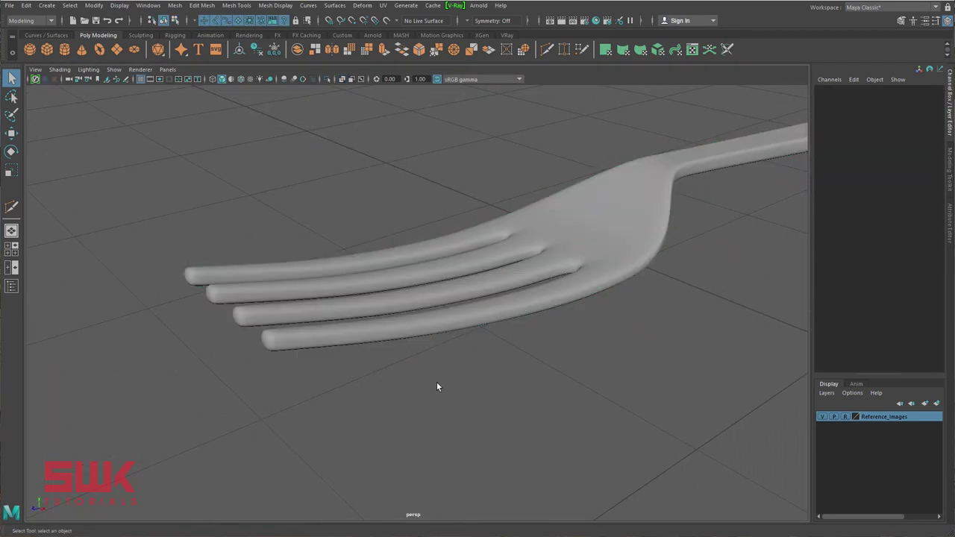
- Examine the smoothed fork from the rounded tine tips to the handle's end
{"action": "middle_click_drag", "start_coordinate": [437, 387], "coordinate": [341, 418], "text": "alt"}
{"action": "right_click_drag", "start_coordinate": [341, 418], "coordinate": [339, 396], "text": "alt"}
{"action": "mouse_move", "coordinate": [339, 397]}
{"action": "left_mouse_down", "text": "alt"}
{"action": "mouse_move", "coordinate": [369, 401]}
{"action": "mouse_move", "coordinate": [352, 396]}
{"action": "left_mouse_up", "text": "alt"}
{"action": "middle_click_drag", "start_coordinate": [353, 396], "coordinate": [390, 388], "text": "alt"}
{"action": "left_click_drag", "start_coordinate": [390, 389], "coordinate": [405, 377], "text": "alt"}
{"action": "right_click_drag", "start_coordinate": [405, 378], "coordinate": [425, 387], "text": "alt"}
{"action": "middle_click_drag", "start_coordinate": [426, 387], "coordinate": [435, 383], "text": "alt"}
{"action": "right_click_drag", "start_coordinate": [435, 383], "coordinate": [442, 382], "text": "alt"}
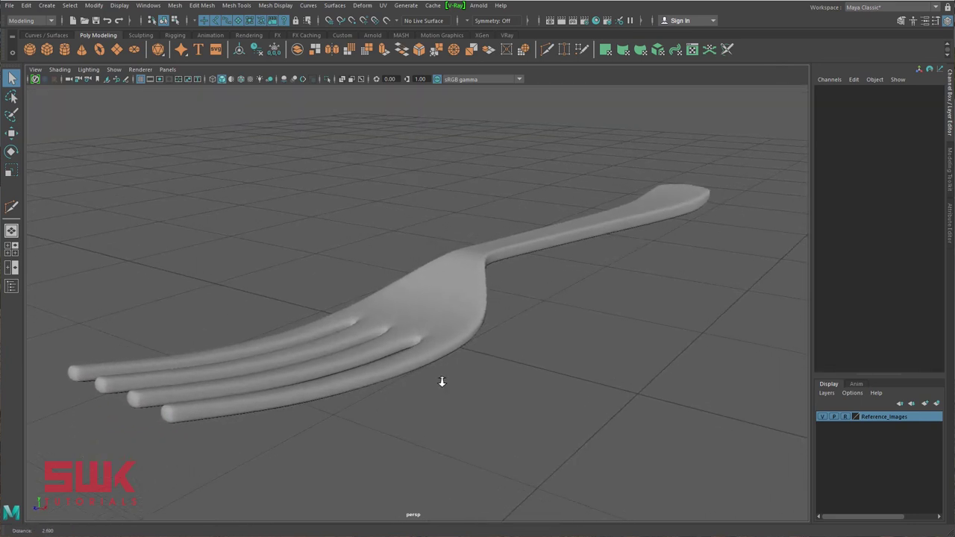
{"action": "left_click_drag", "start_coordinate": [441, 382], "coordinate": [378, 247], "text": "alt"}
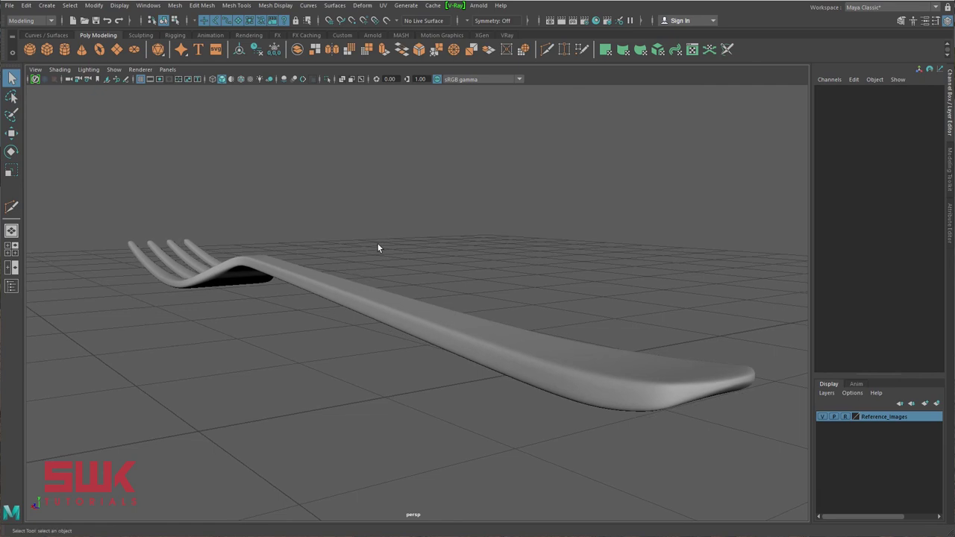